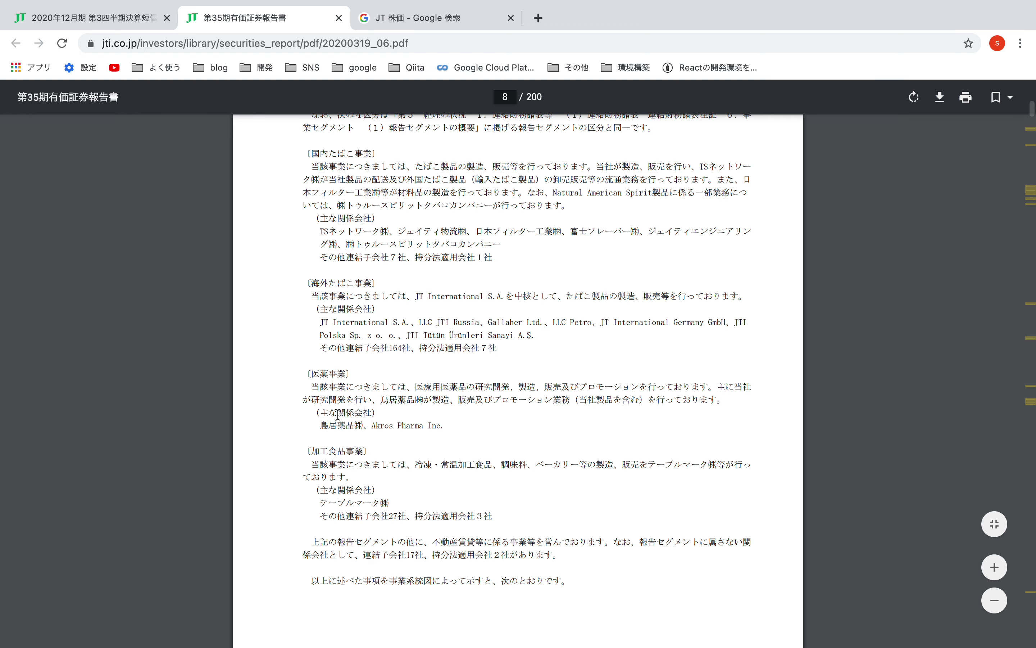
Review the business structure diagram and key indicators in the 第35期有価証券報告書, and the first page of the 2020年12月期 第3四半期決算短信.
{"action": "scroll", "coordinate": [321, 529], "scroll_direction": "down", "scroll_amount": 5}
{"action": "scroll", "coordinate": [320, 530], "scroll_direction": "down", "scroll_amount": 6}
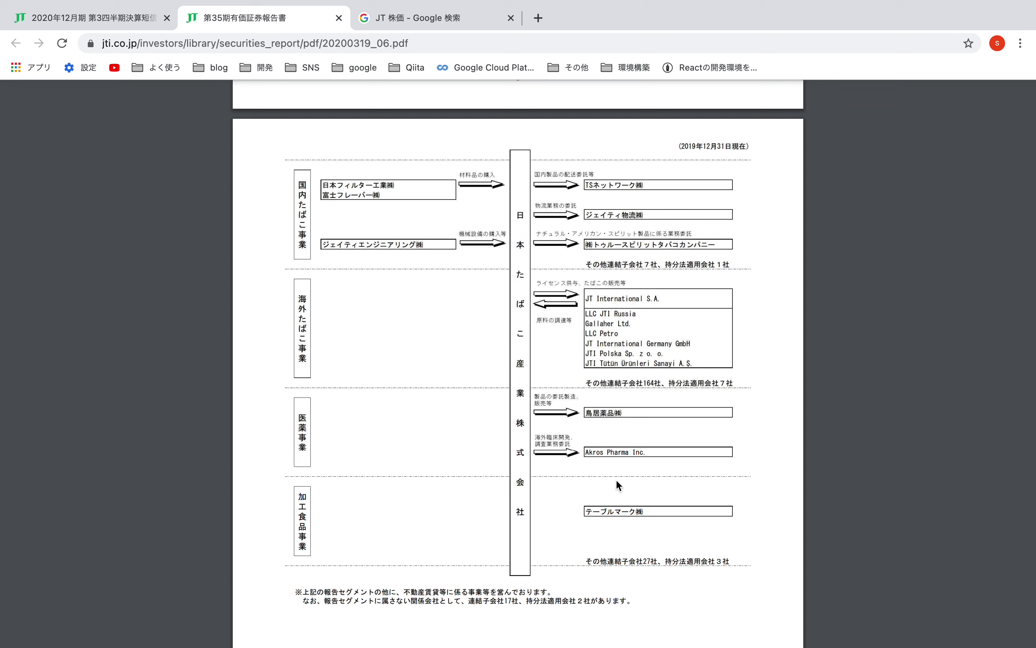
{"action": "scroll", "coordinate": [470, 243], "scroll_direction": "up", "scroll_amount": 20}
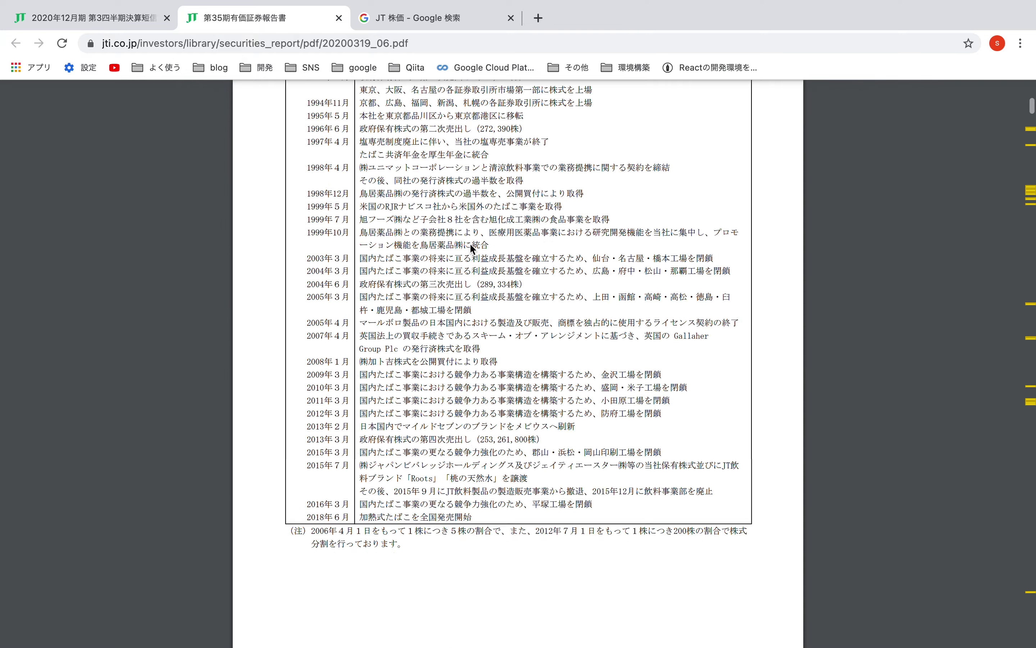
{"action": "scroll", "coordinate": [470, 243], "scroll_direction": "up", "scroll_amount": 20}
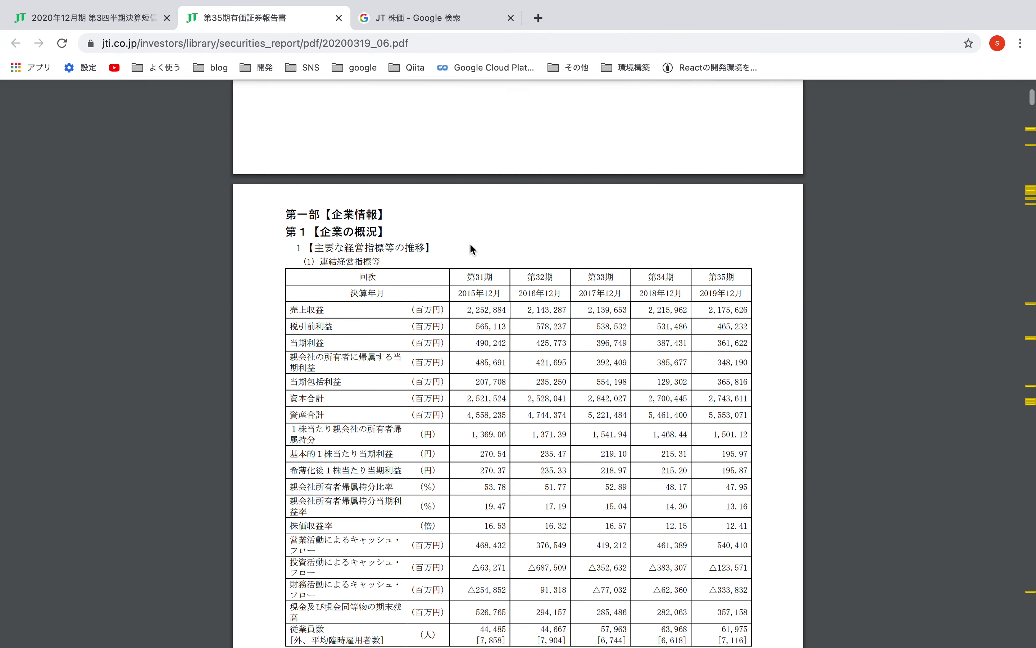
{"action": "scroll", "coordinate": [472, 250], "scroll_direction": "up", "scroll_amount": 15}
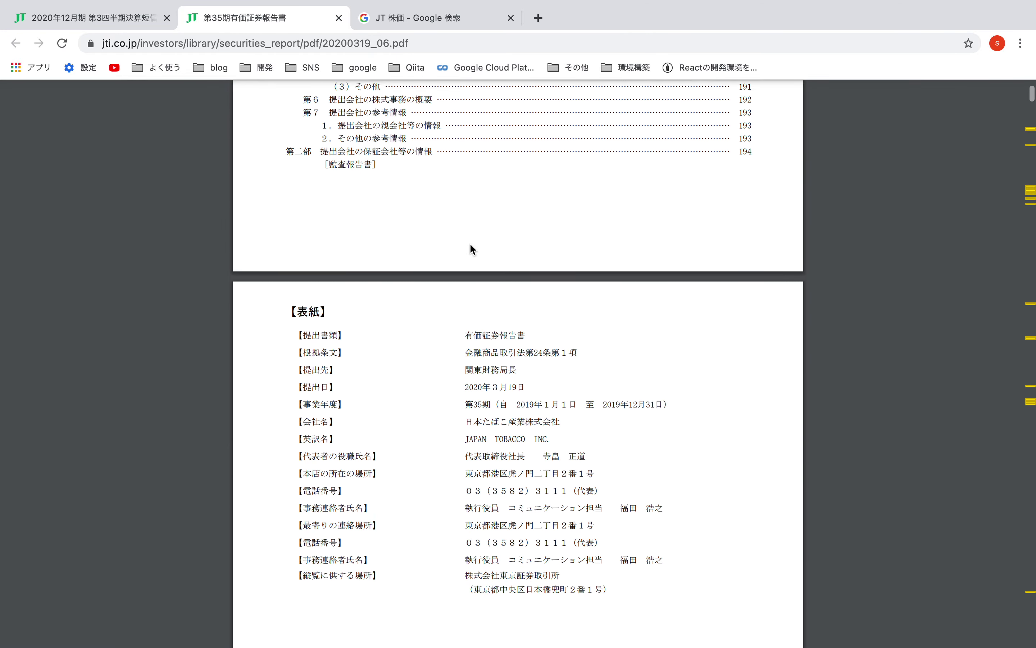
{"action": "left_click", "coordinate": [86, 17]}
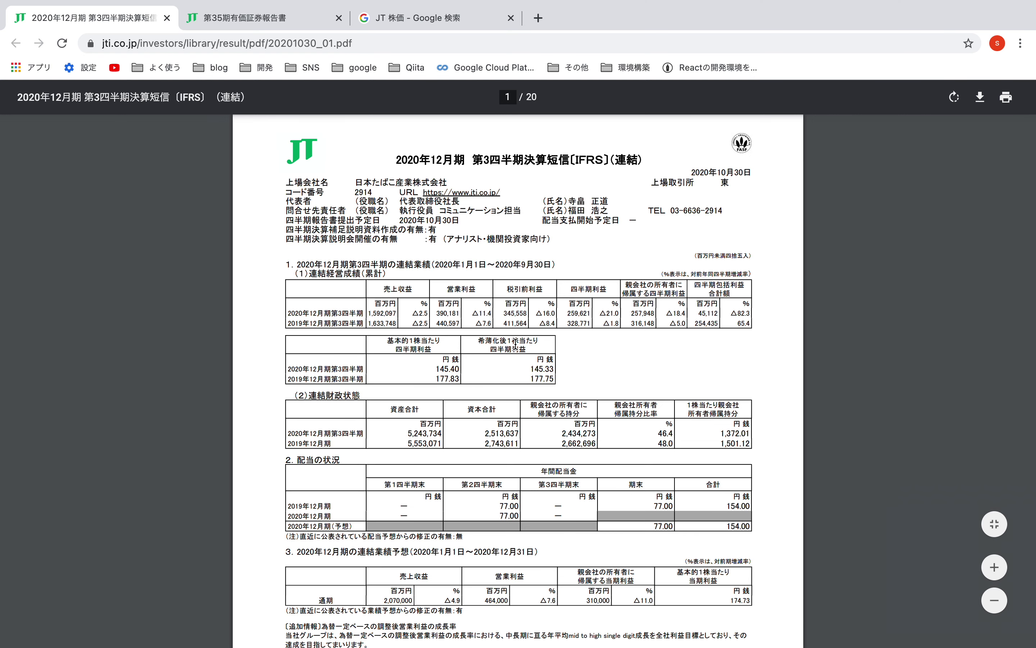
{"action": "scroll", "coordinate": [515, 344], "scroll_direction": "down", "scroll_amount": 2}
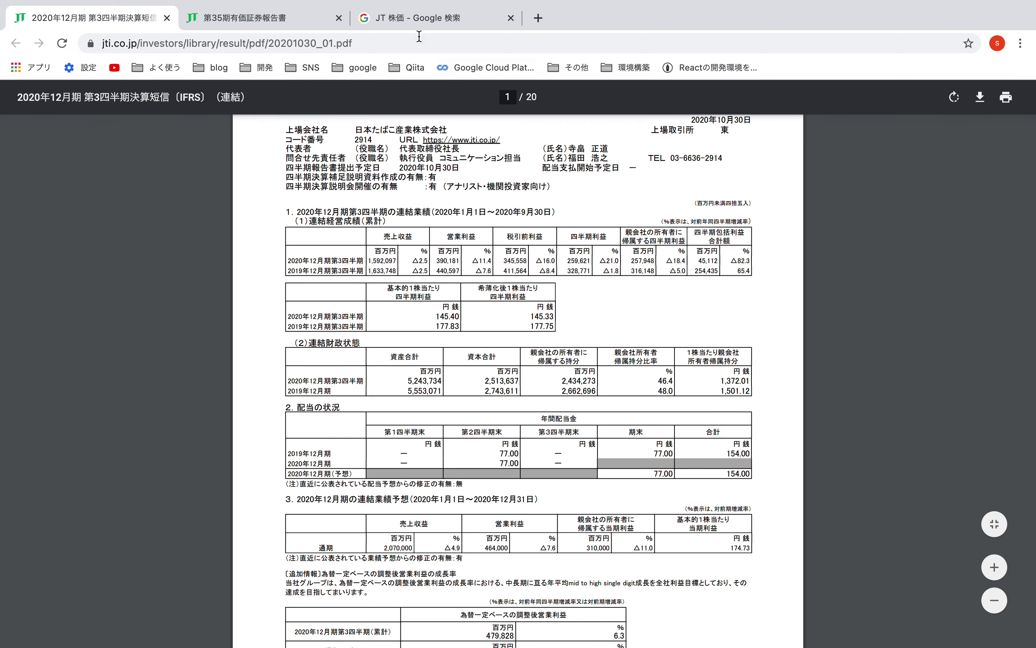
Switch to the JTセグメント別の分析 spreadsheet and look over its segment tables, charts, EPS and dividend table and 総括 notes.
{"action": "key", "text": "ctrl+Right"}
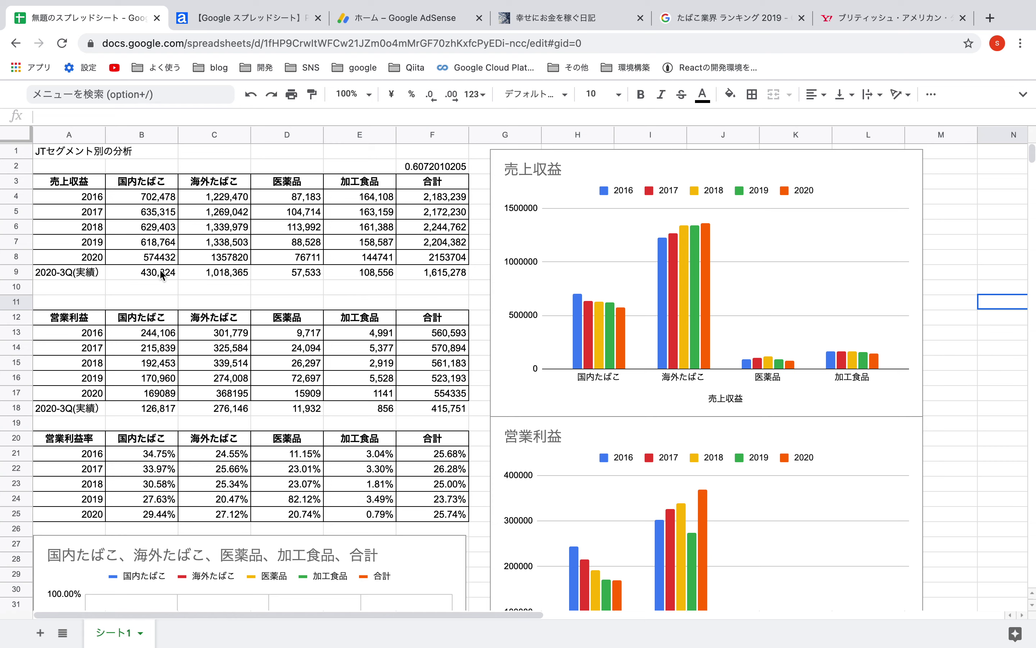
{"action": "scroll", "coordinate": [162, 274], "scroll_direction": "down", "scroll_amount": 5}
{"action": "scroll", "coordinate": [162, 274], "scroll_direction": "down", "scroll_amount": 4}
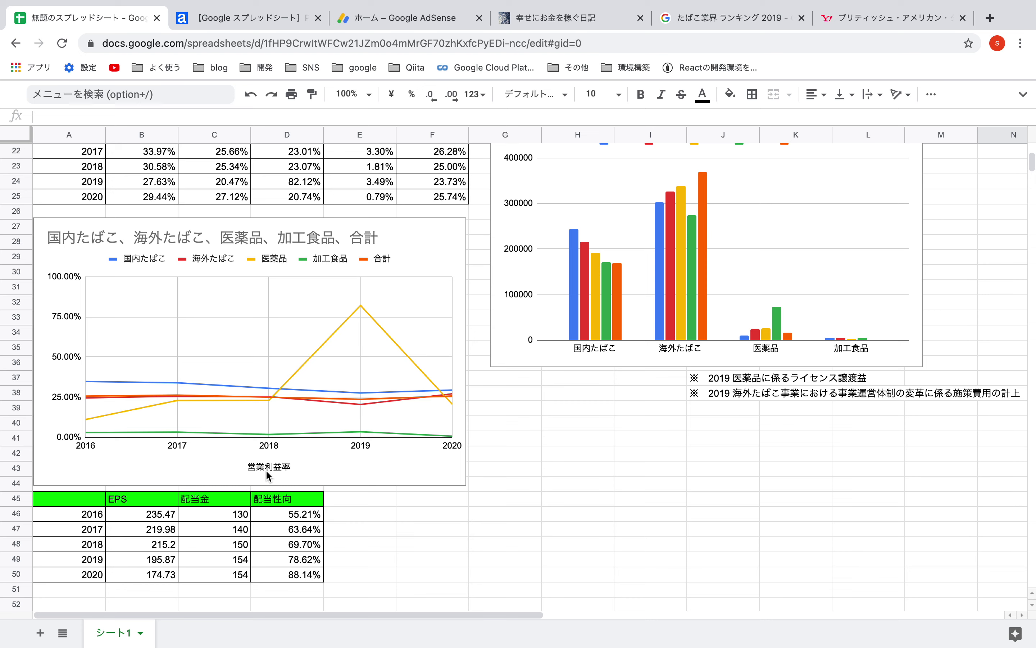
{"action": "scroll", "coordinate": [232, 518], "scroll_direction": "down", "scroll_amount": 2}
{"action": "scroll", "coordinate": [232, 524], "scroll_direction": "down", "scroll_amount": 1}
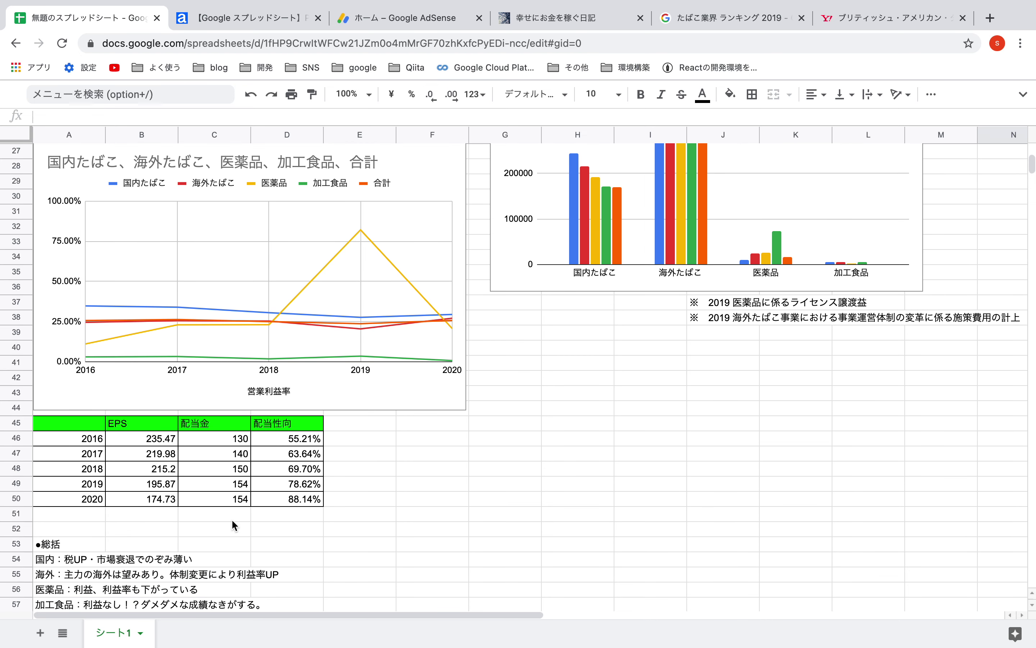
{"action": "scroll", "coordinate": [232, 518], "scroll_direction": "down", "scroll_amount": 1}
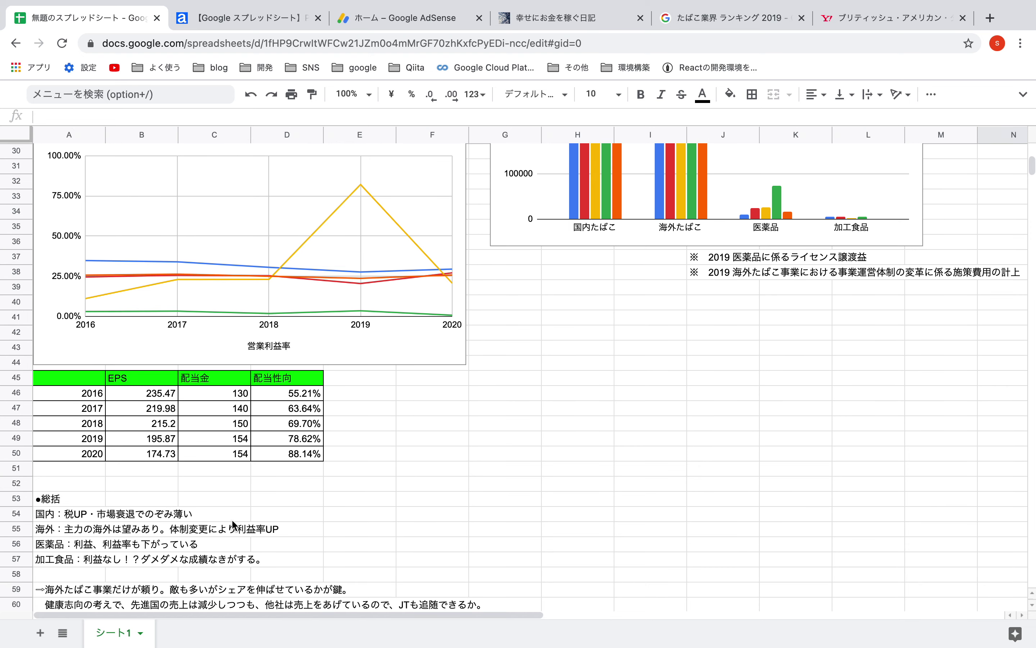
{"action": "scroll", "coordinate": [231, 518], "scroll_direction": "up", "scroll_amount": 14}
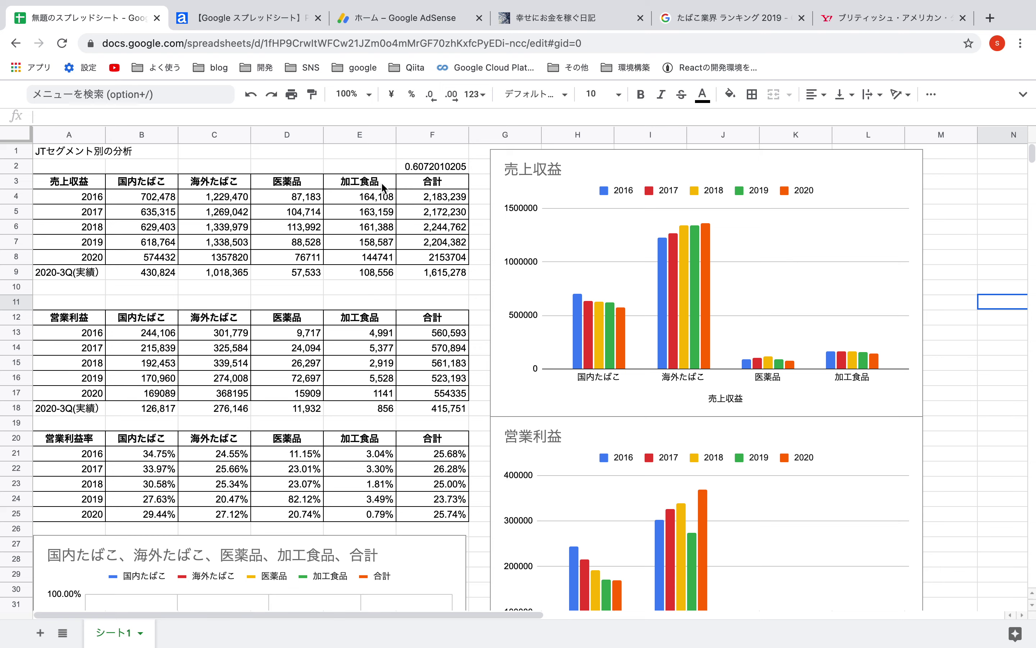
Return to the 第3四半期決算短信 and highlight the company name line in its header.
{"action": "key", "text": "ctrl+Left"}
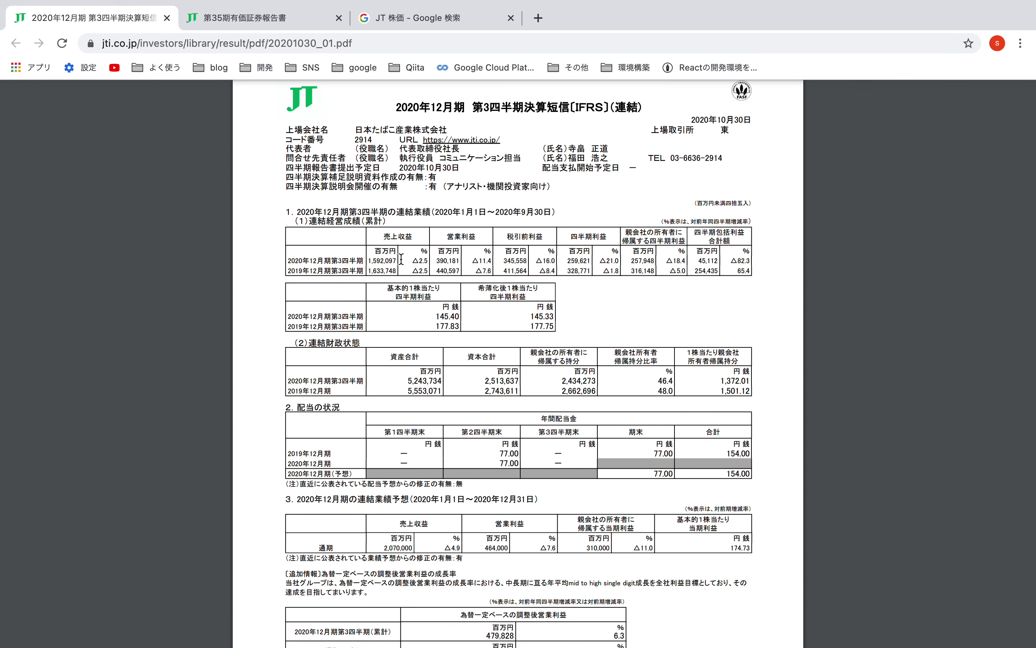
{"action": "scroll", "coordinate": [401, 259], "scroll_direction": "down", "scroll_amount": 2}
{"action": "scroll", "coordinate": [399, 244], "scroll_direction": "up", "scroll_amount": 3}
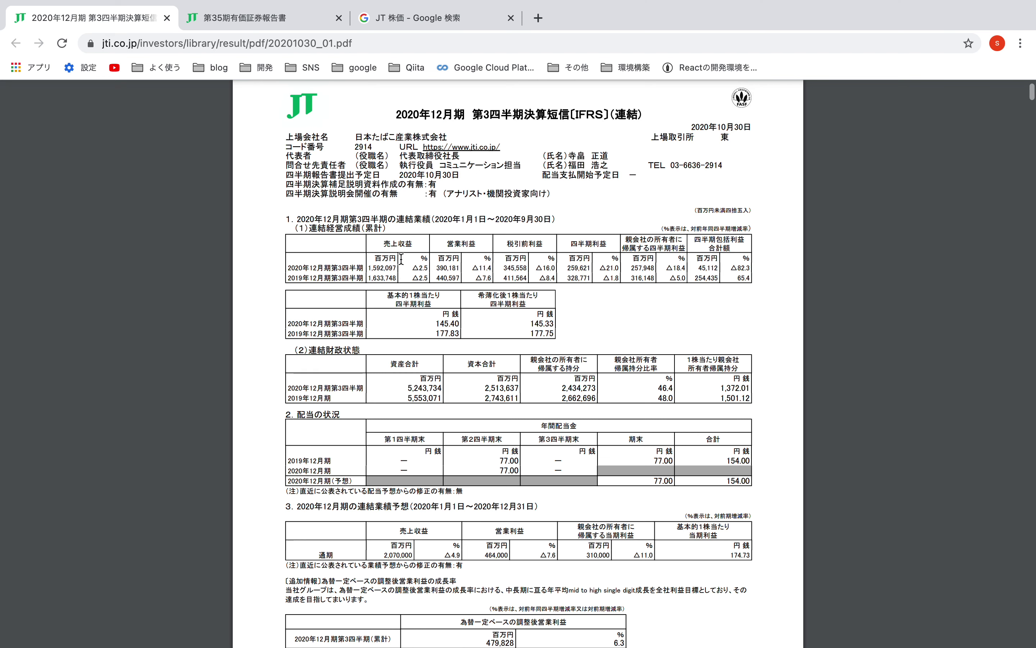
{"action": "scroll", "coordinate": [478, 153], "scroll_direction": "up", "scroll_amount": 1}
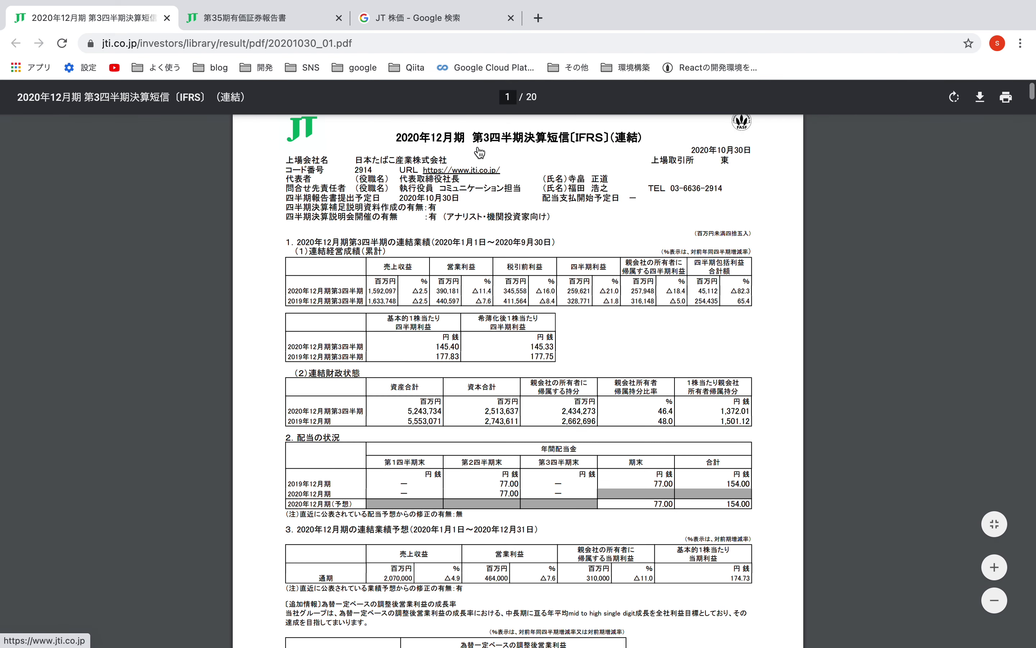
{"action": "left_click_drag", "start_coordinate": [684, 156], "coordinate": [698, 158]}
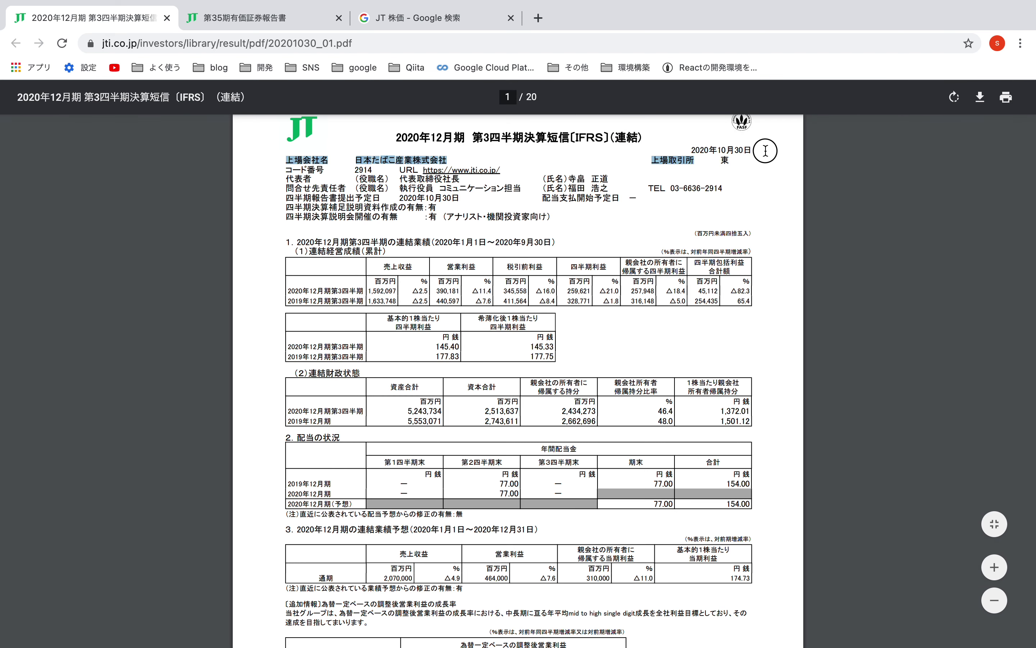
Highlight the percentage changes in attributable profit and comprehensive income, and the 基本的1株当たり四半期利益 figures, in the 連結経営成績 tables.
{"action": "scroll", "coordinate": [660, 265], "scroll_direction": "down", "scroll_amount": 2}
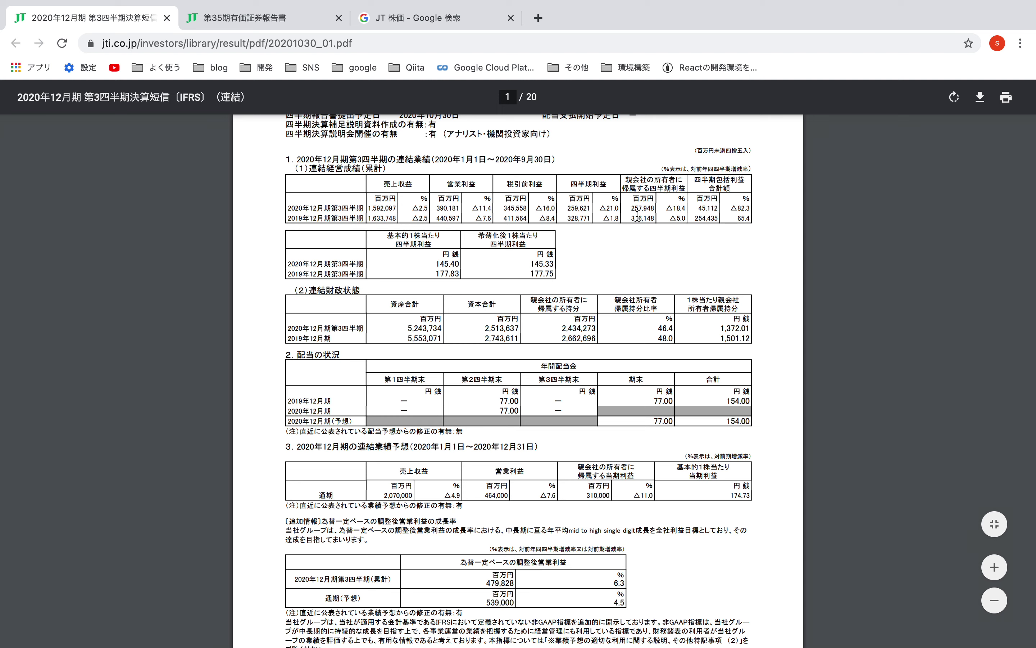
{"action": "left_click_drag", "start_coordinate": [667, 209], "coordinate": [690, 209]}
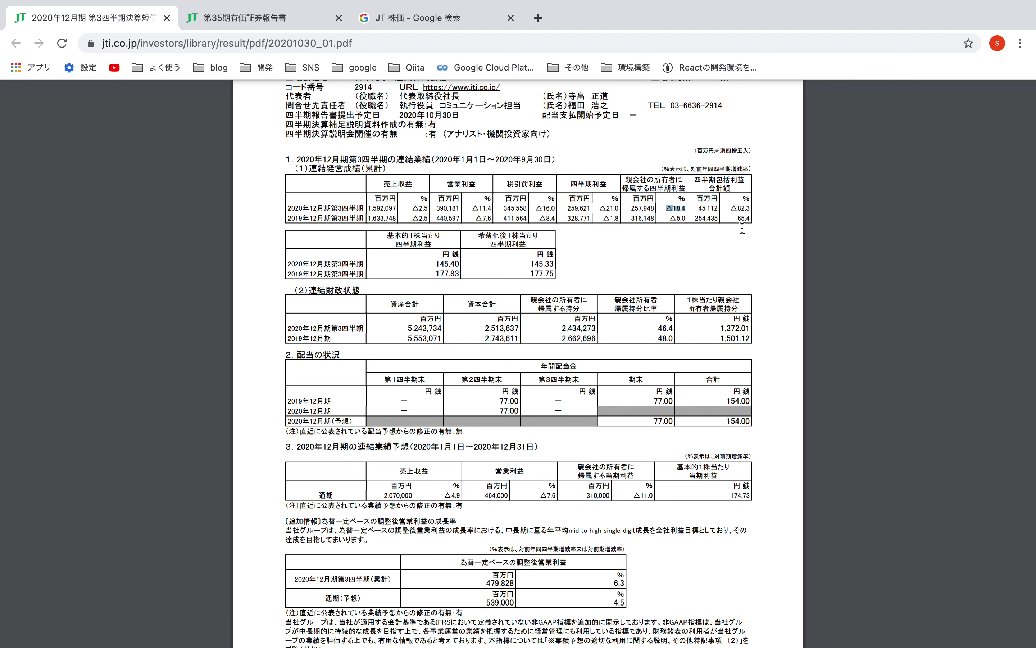
{"action": "double_click", "coordinate": [698, 220]}
{"action": "left_click_drag", "start_coordinate": [743, 221], "coordinate": [750, 221]}
{"action": "left_click", "coordinate": [742, 218]}
{"action": "left_click_drag", "start_coordinate": [742, 218], "coordinate": [750, 219]}
{"action": "left_click", "coordinate": [703, 253]}
{"action": "left_click_drag", "start_coordinate": [434, 275], "coordinate": [464, 265]}
{"action": "left_click", "coordinate": [592, 265]}
Highlight the total assets, equity attributable to owners and 2020 third-quarter equity ratio in the 連結財政状態 table.
{"action": "scroll", "coordinate": [592, 269], "scroll_direction": "down", "scroll_amount": 1}
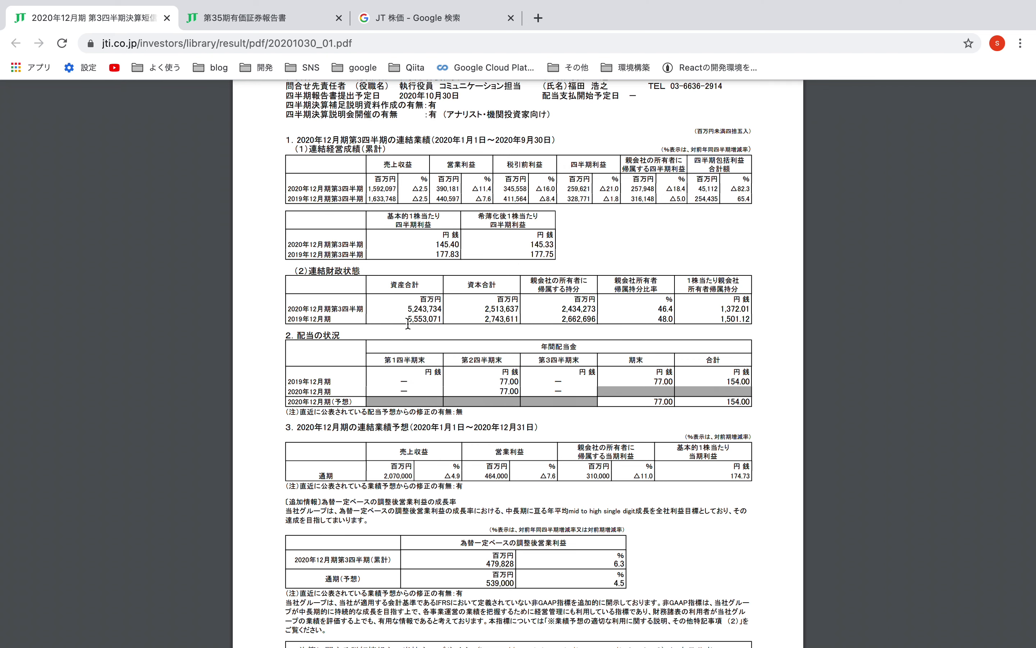
{"action": "left_click_drag", "start_coordinate": [408, 322], "coordinate": [422, 322]}
{"action": "mouse_move", "coordinate": [415, 312]}
{"action": "left_mouse_down"}
{"action": "mouse_move", "coordinate": [407, 308]}
{"action": "mouse_move", "coordinate": [418, 309]}
{"action": "left_mouse_up"}
{"action": "left_click", "coordinate": [567, 321]}
{"action": "left_click", "coordinate": [563, 306]}
{"action": "left_click_drag", "start_coordinate": [564, 306], "coordinate": [572, 306]}
{"action": "left_click_drag", "start_coordinate": [659, 308], "coordinate": [678, 311]}
Examine the annual dividend totals under 配当の状況 and the full-year 2020 forecast with its revision note.
{"action": "scroll", "coordinate": [653, 361], "scroll_direction": "down", "scroll_amount": 2}
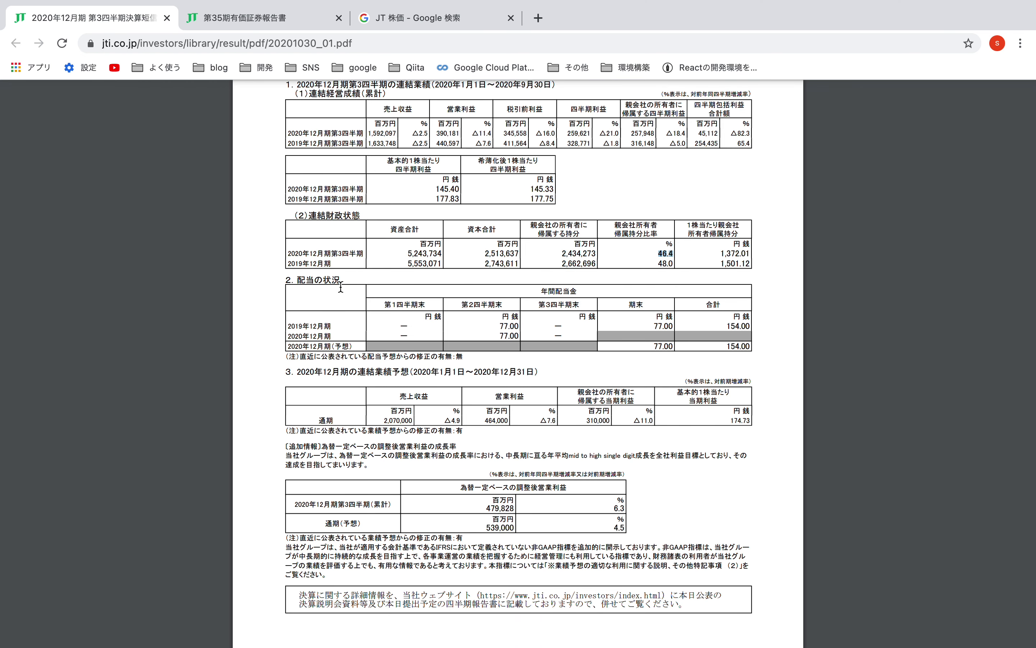
{"action": "left_click_drag", "start_coordinate": [726, 326], "coordinate": [753, 349]}
{"action": "left_click", "coordinate": [729, 349]}
{"action": "left_click_drag", "start_coordinate": [472, 432], "coordinate": [456, 432]}
{"action": "left_click_drag", "start_coordinate": [425, 419], "coordinate": [767, 425]}
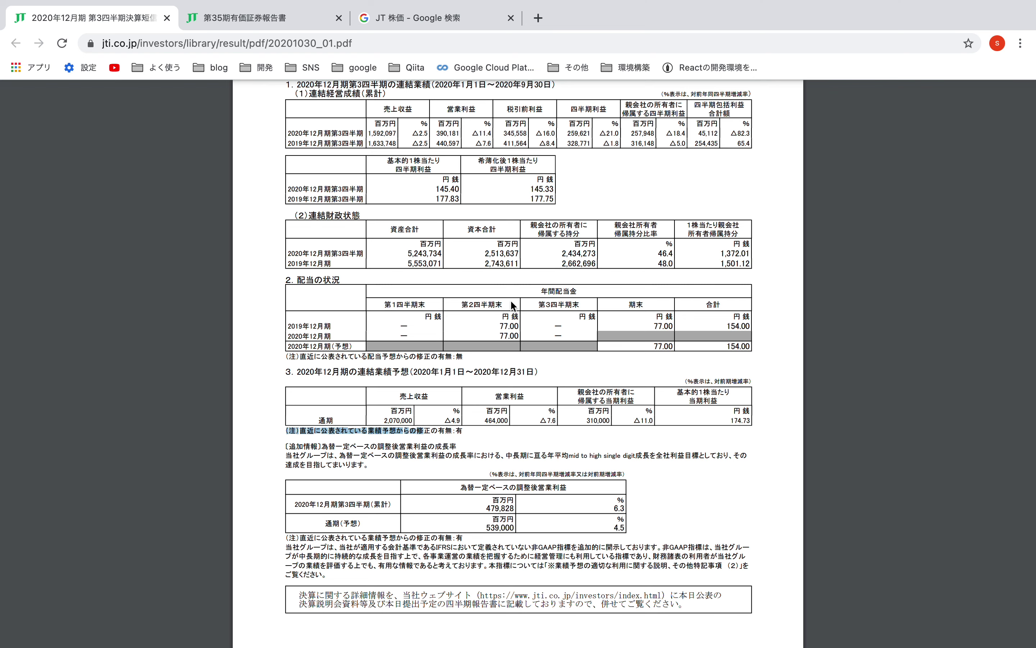
Switch to the 第35期有価証券報告書 and highlight the 売上収益 row from 2015 to 2019 in the 連結経営指標等 table.
{"action": "left_click", "coordinate": [238, 20]}
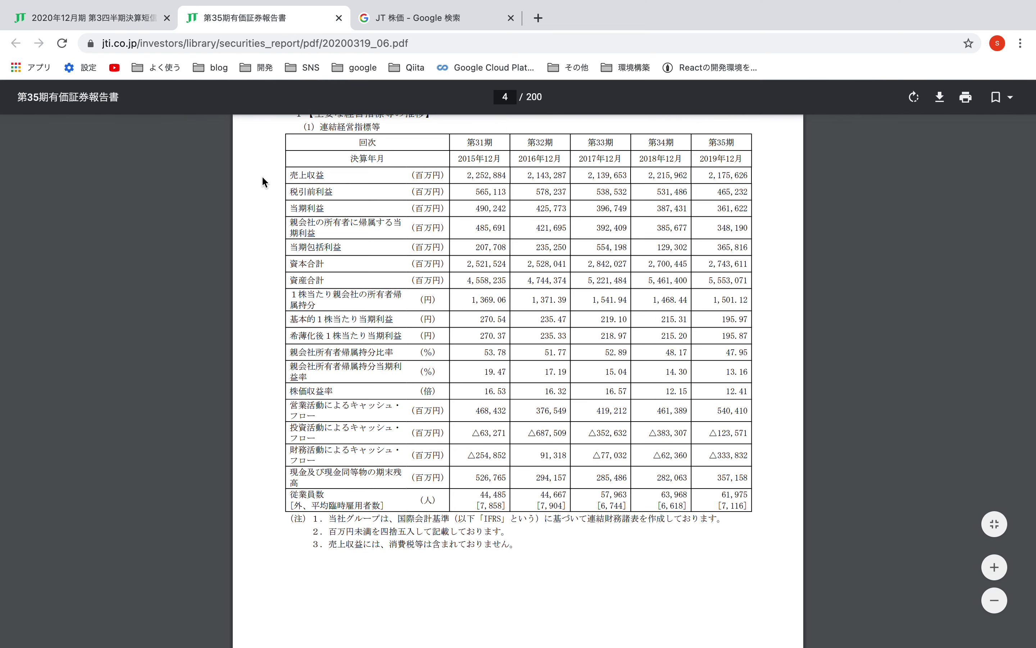
{"action": "scroll", "coordinate": [263, 182], "scroll_direction": "up", "scroll_amount": 2}
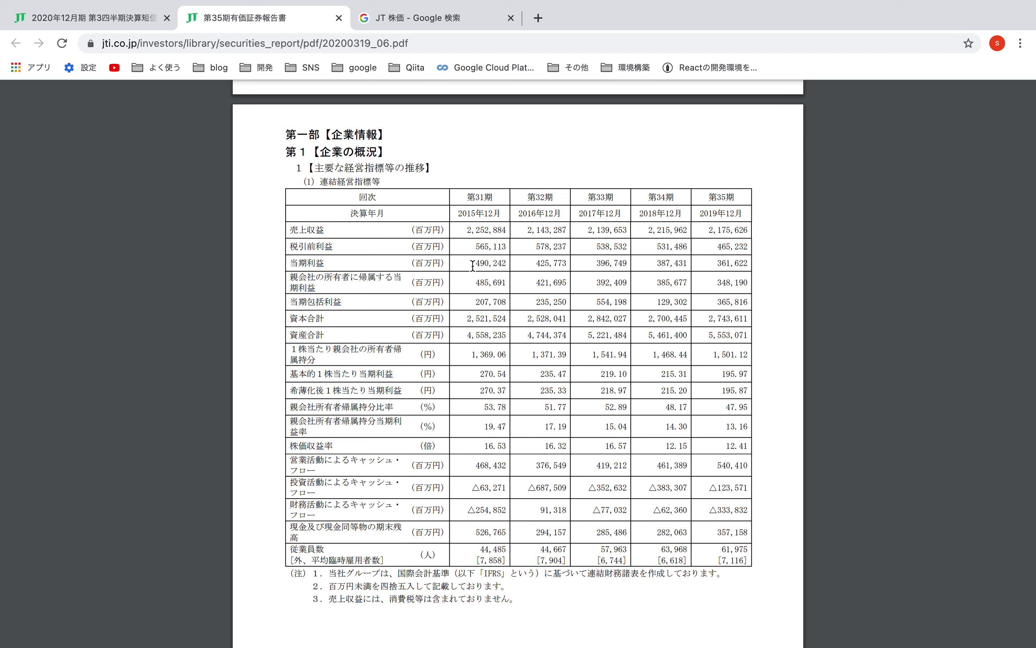
{"action": "left_click", "coordinate": [468, 232]}
{"action": "left_click_drag", "start_coordinate": [468, 232], "coordinate": [484, 232]}
{"action": "left_click", "coordinate": [699, 230]}
{"action": "left_click", "coordinate": [747, 231], "text": "shift"}
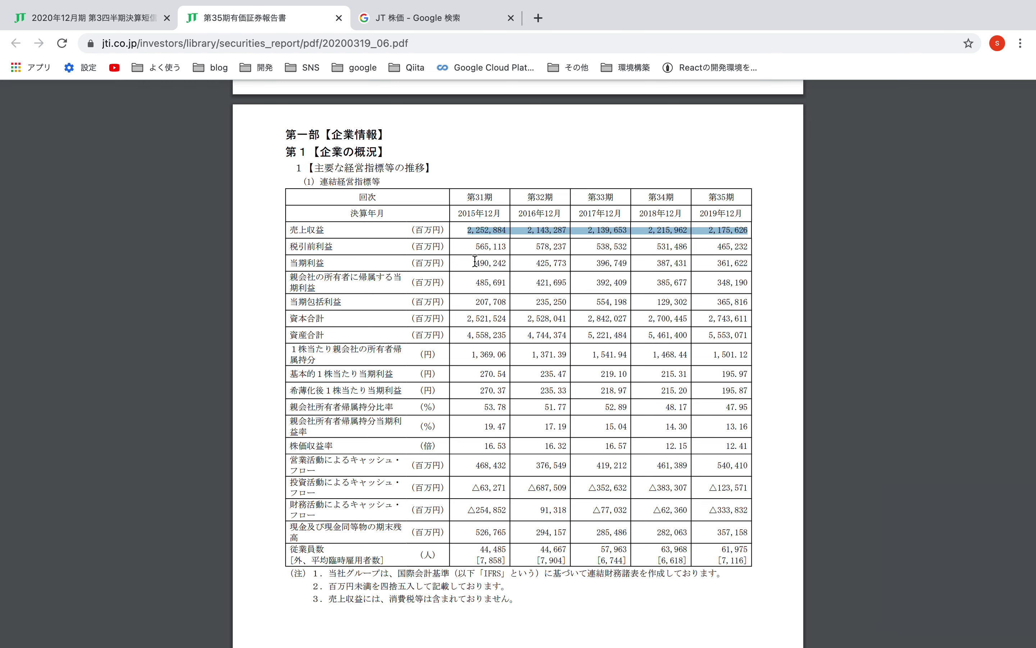
Examine the 当期利益 row and highlight the 基本的1株当たり当期利益 figures from 2015 to 2019.
{"action": "left_click_drag", "start_coordinate": [475, 261], "coordinate": [479, 261]}
{"action": "scroll", "coordinate": [469, 354], "scroll_direction": "down", "scroll_amount": 1}
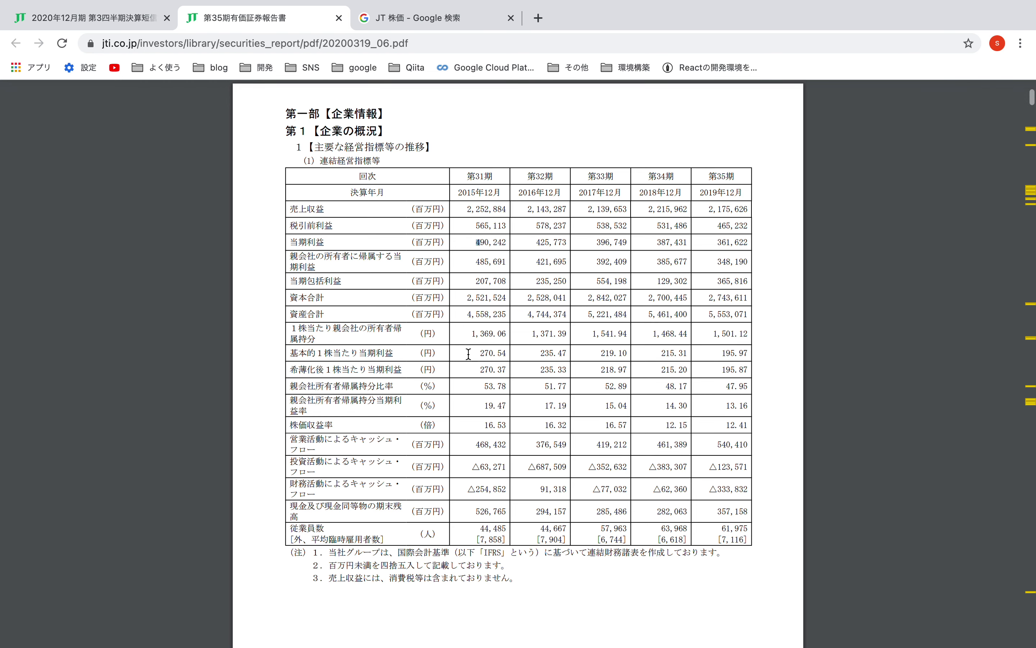
{"action": "left_click_drag", "start_coordinate": [478, 355], "coordinate": [734, 351]}
{"action": "left_click", "coordinate": [651, 344]}
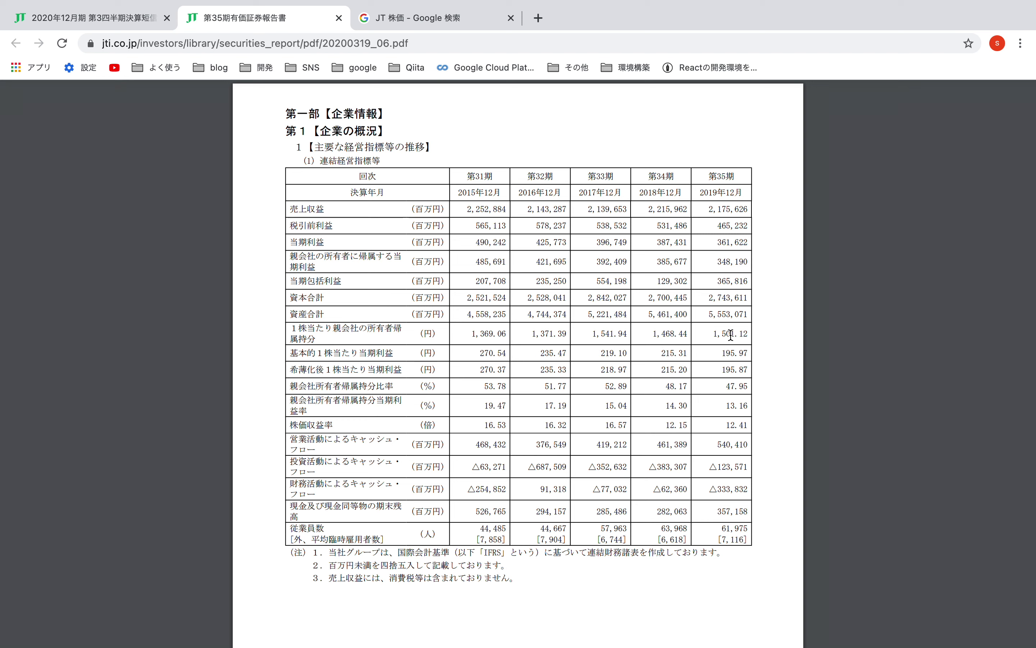
Find the 提出会社の経営指標等 table and check the 自己資本比率 row, highlighting its 2015 figure.
{"action": "scroll", "coordinate": [730, 335], "scroll_direction": "up", "scroll_amount": 6}
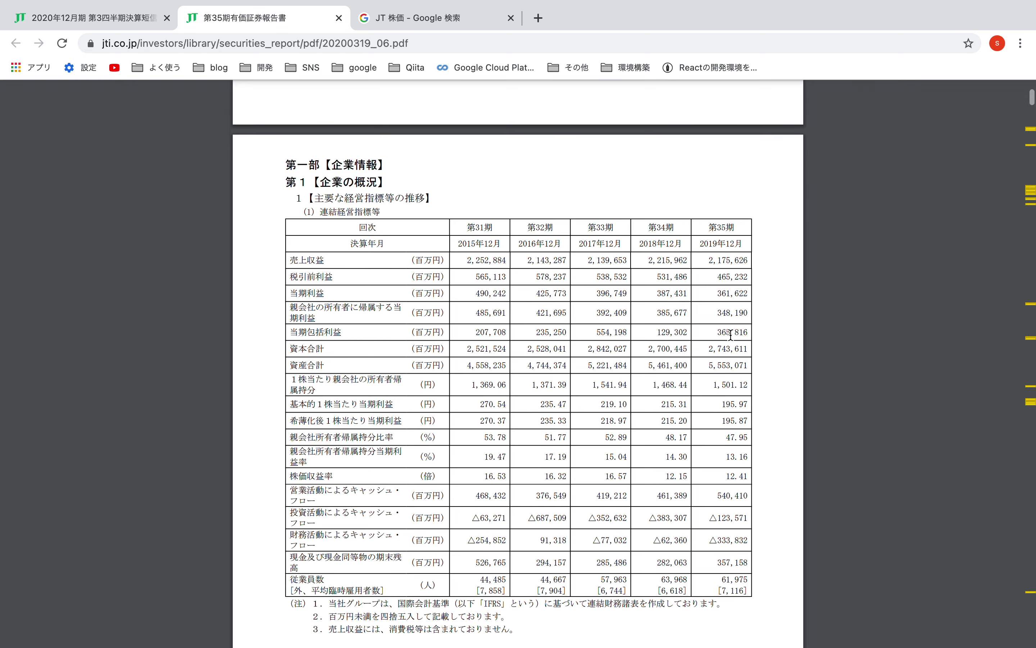
{"action": "scroll", "coordinate": [730, 334], "scroll_direction": "down", "scroll_amount": 15}
{"action": "scroll", "coordinate": [730, 334], "scroll_direction": "down", "scroll_amount": 5}
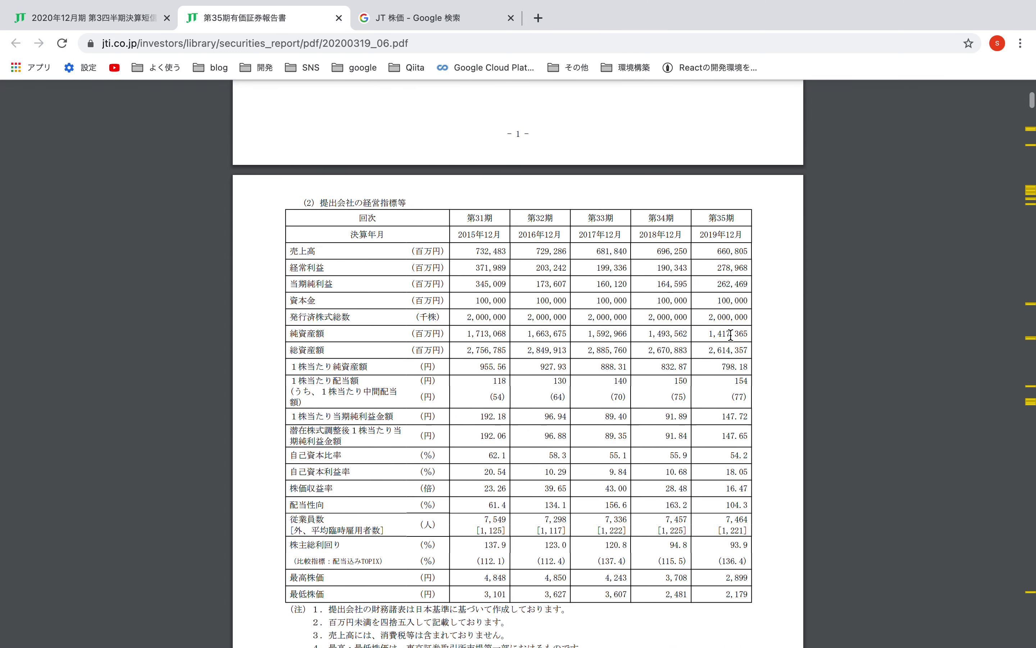
{"action": "scroll", "coordinate": [458, 412], "scroll_direction": "up", "scroll_amount": 1}
{"action": "left_click_drag", "start_coordinate": [490, 436], "coordinate": [504, 437]}
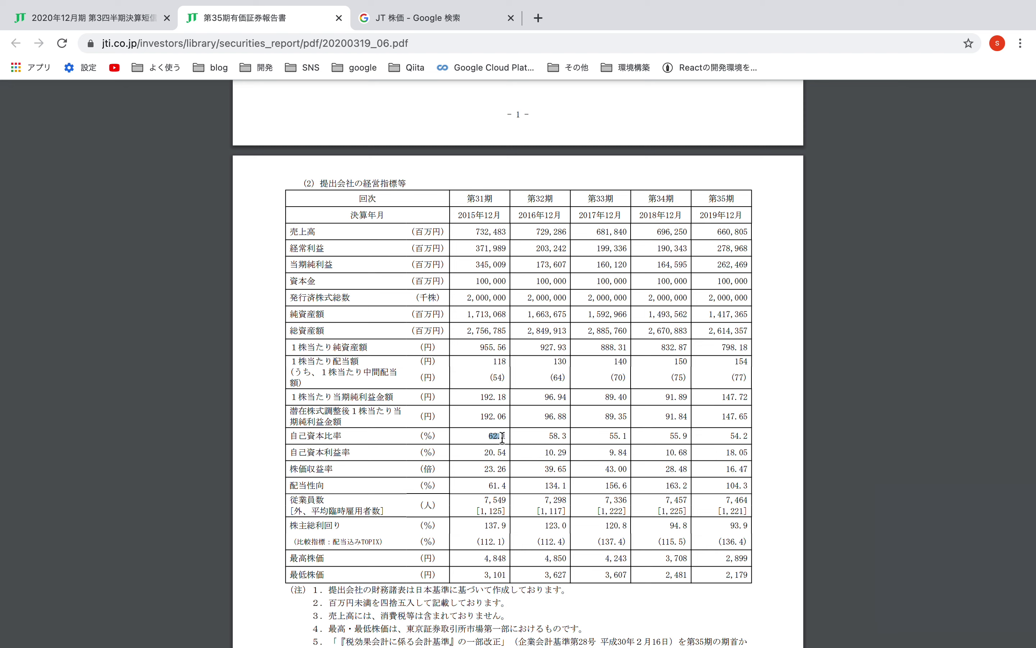
{"action": "left_click", "coordinate": [715, 441]}
Switch to the JT 株価 search results and view the stock price chart over one year, 5 年 and 最大.
{"action": "left_click", "coordinate": [455, 17]}
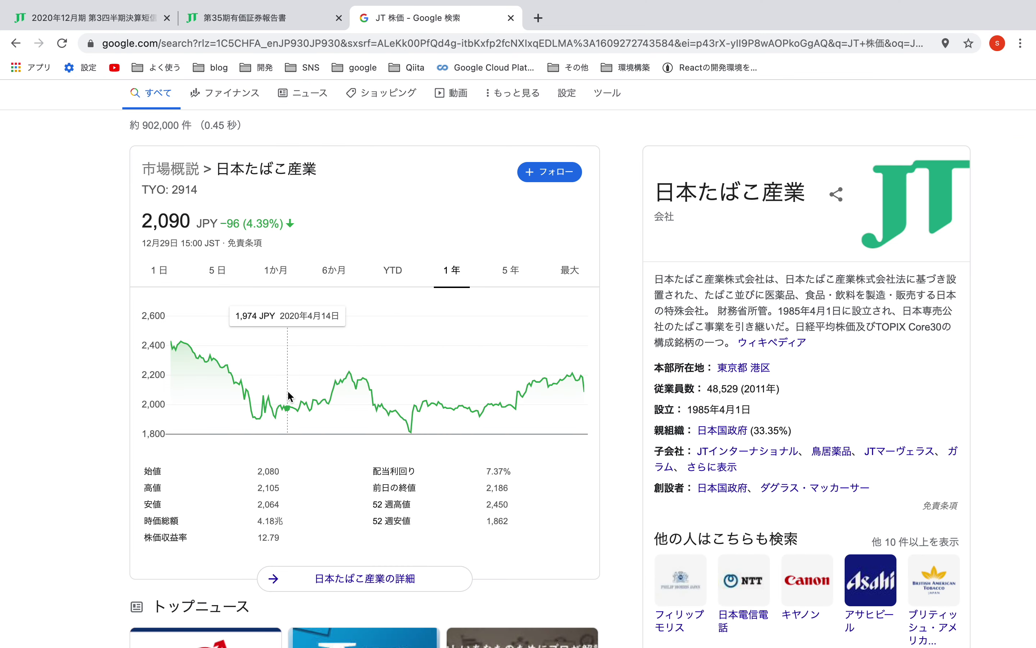
{"action": "mouse_move", "coordinate": [177, 346]}
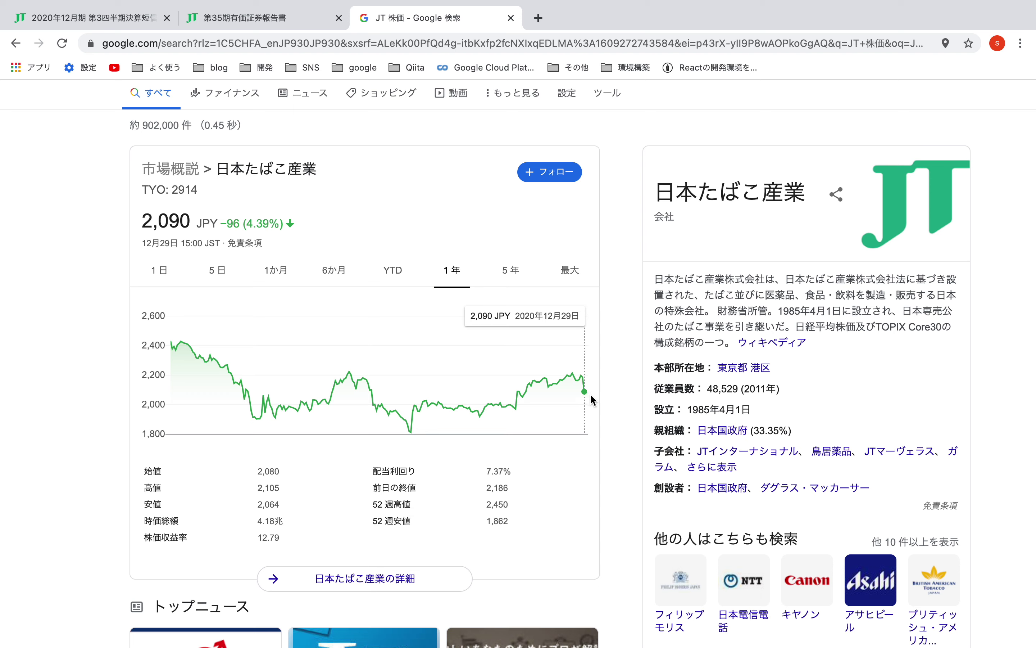
{"action": "left_click", "coordinate": [514, 277]}
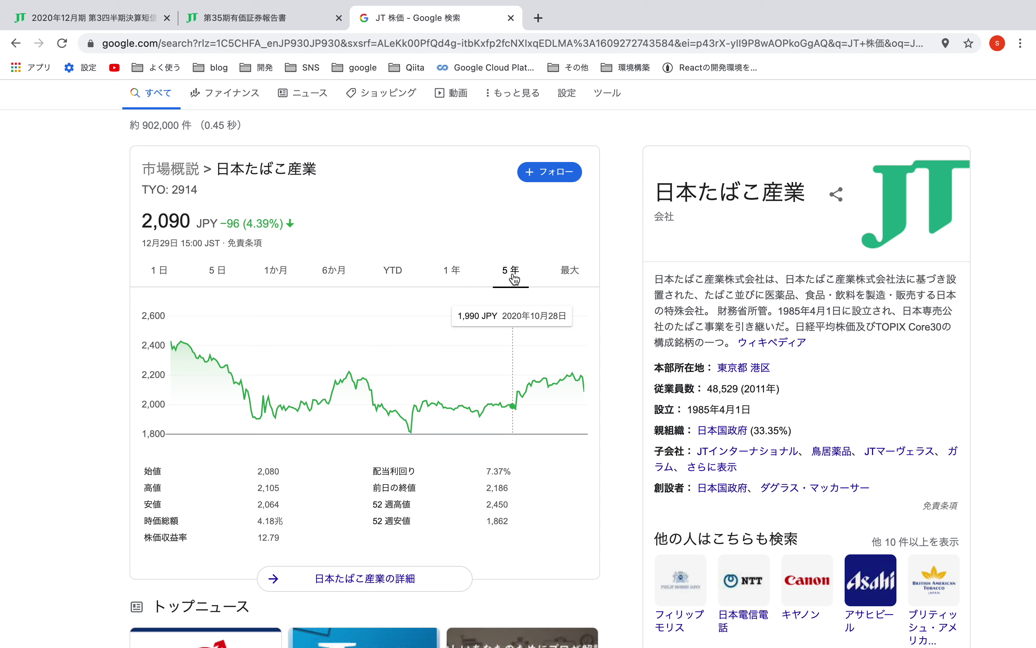
{"action": "left_click", "coordinate": [567, 270]}
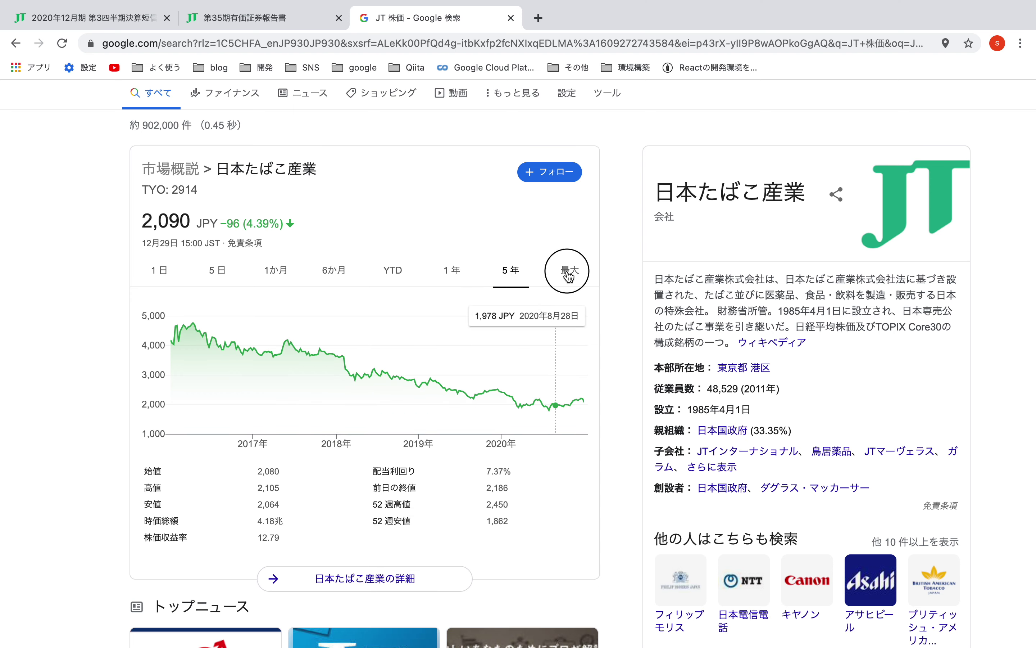
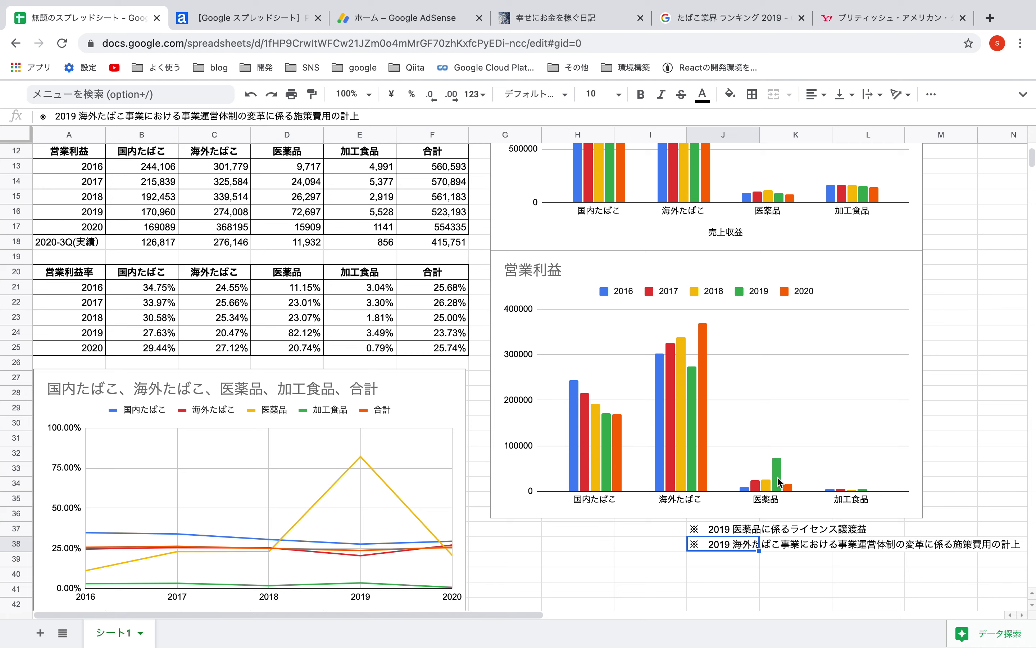
In the segment spreadsheet, select the 2019 医薬品 license note, and the 2016–2020 国内たばこ and 海外たばこ operating margins (B21:C25).
{"action": "left_click", "coordinate": [709, 532]}
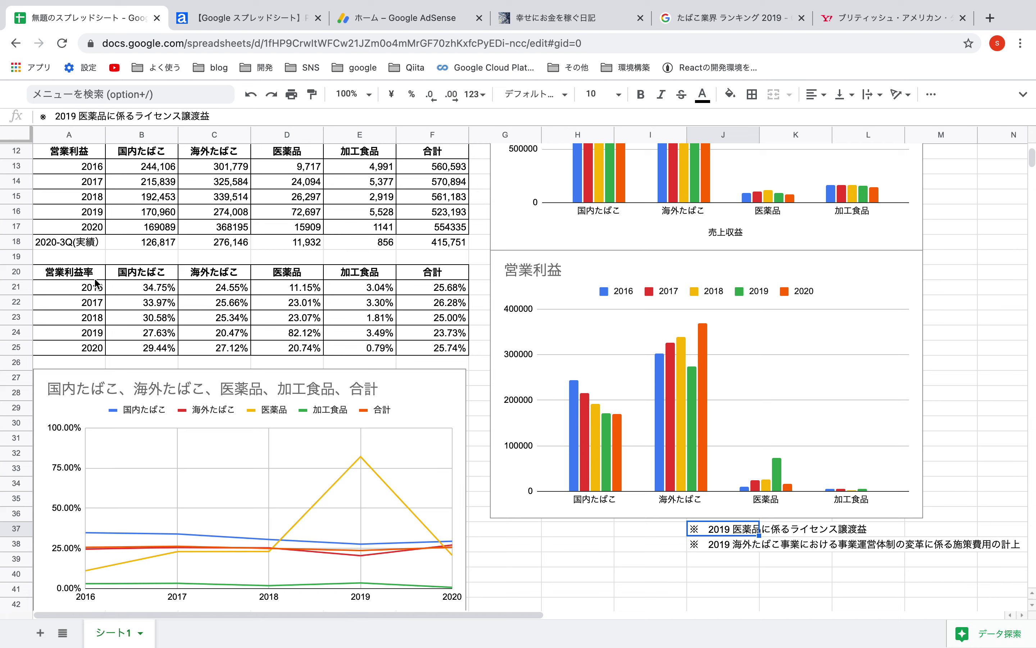
{"action": "left_click_drag", "start_coordinate": [152, 291], "coordinate": [234, 351]}
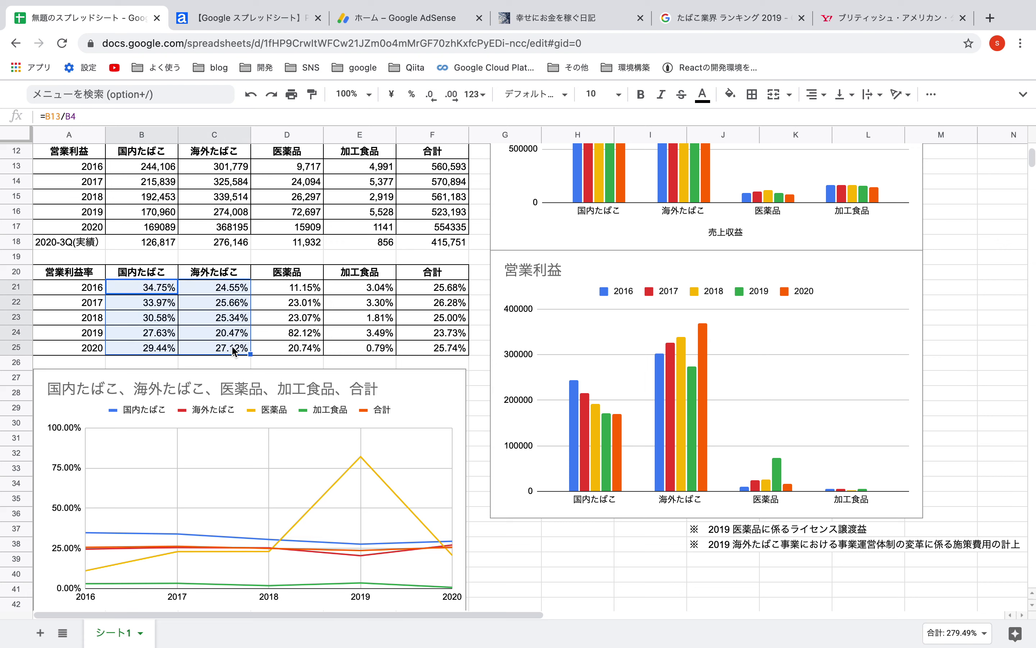
Bold the 2019 and 2020 海外たばこ operating margins (C24 and C25).
{"action": "left_click", "coordinate": [231, 335]}
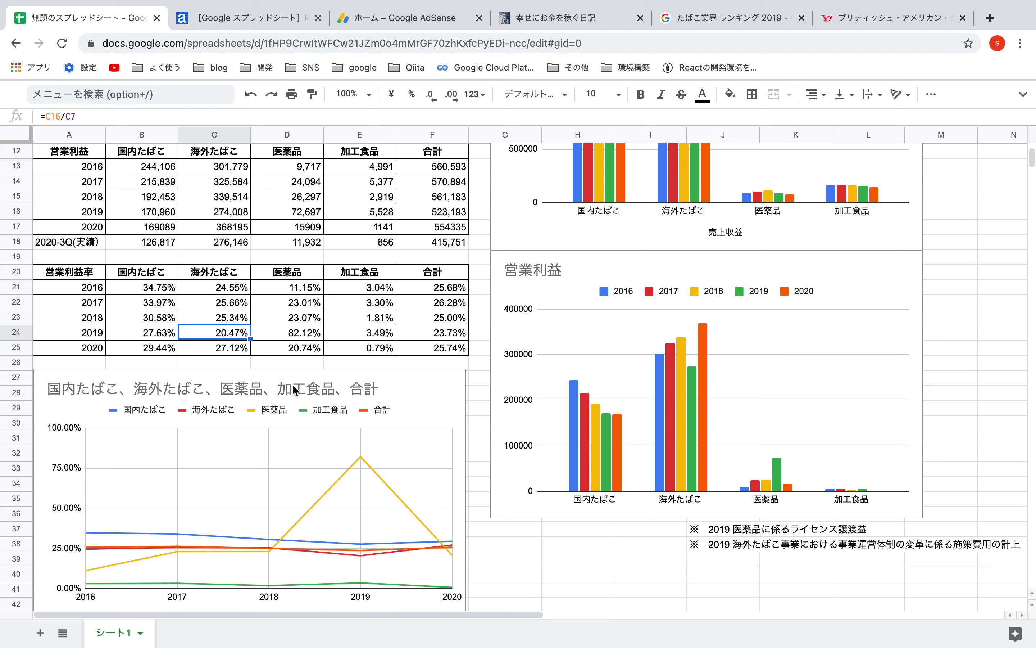
{"action": "left_click", "coordinate": [234, 348]}
{"action": "key", "text": "super+b"}
{"action": "key", "text": "Up"}
{"action": "key", "text": "super+b"}
{"action": "key", "text": "Down"}
{"action": "left_click", "coordinate": [227, 334]}
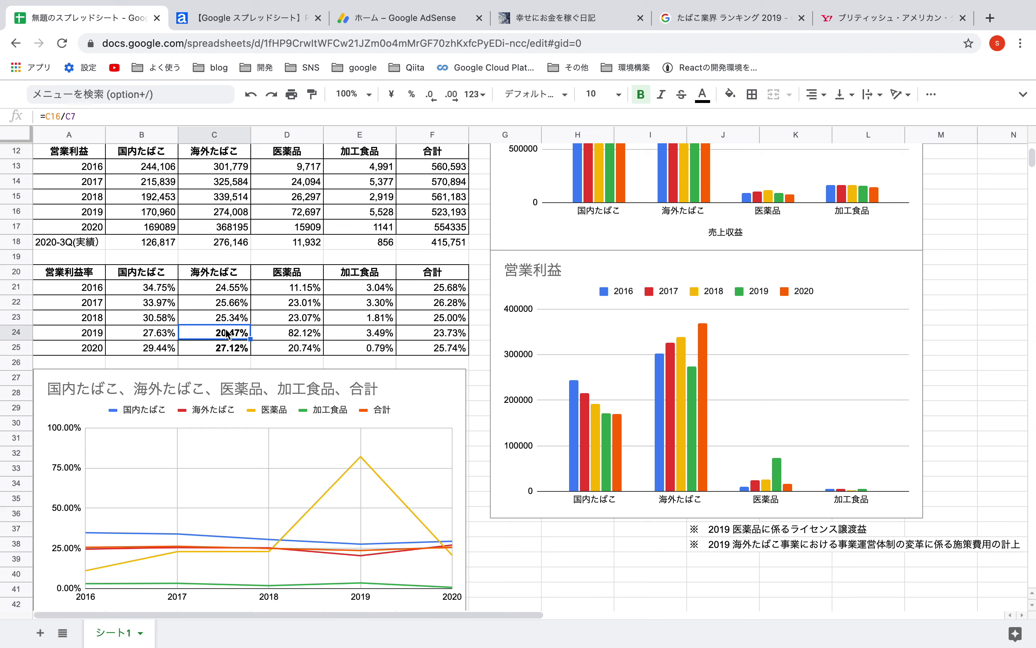
{"action": "left_click", "coordinate": [225, 348]}
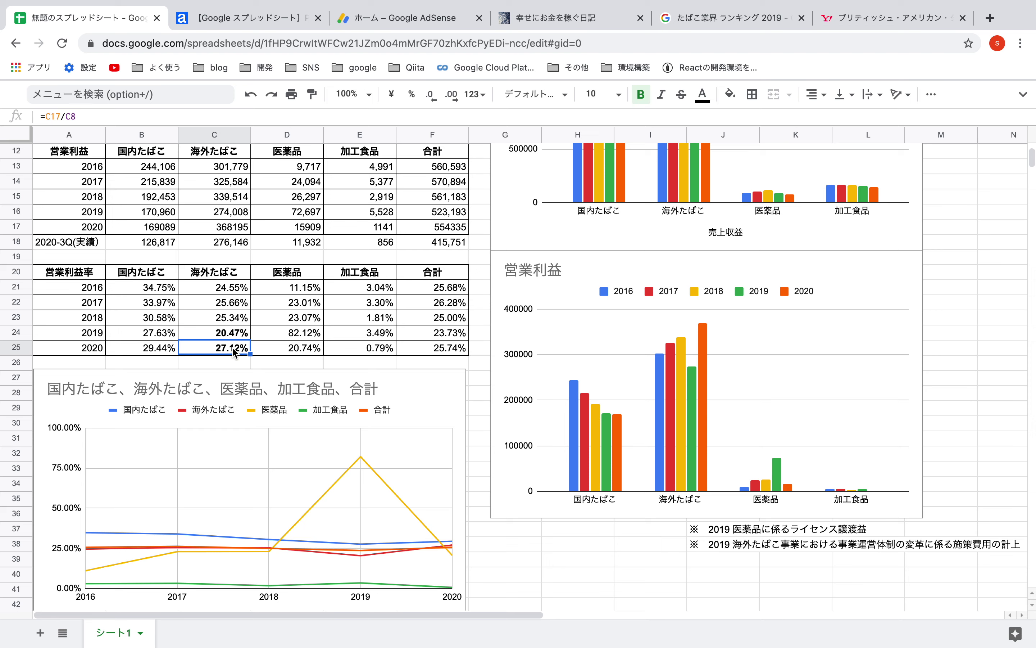
Check the 2019 海外たばこ cost note below the 営業利益 chart against the 2018 and 2020 海外たばこ margins.
{"action": "left_click", "coordinate": [711, 547]}
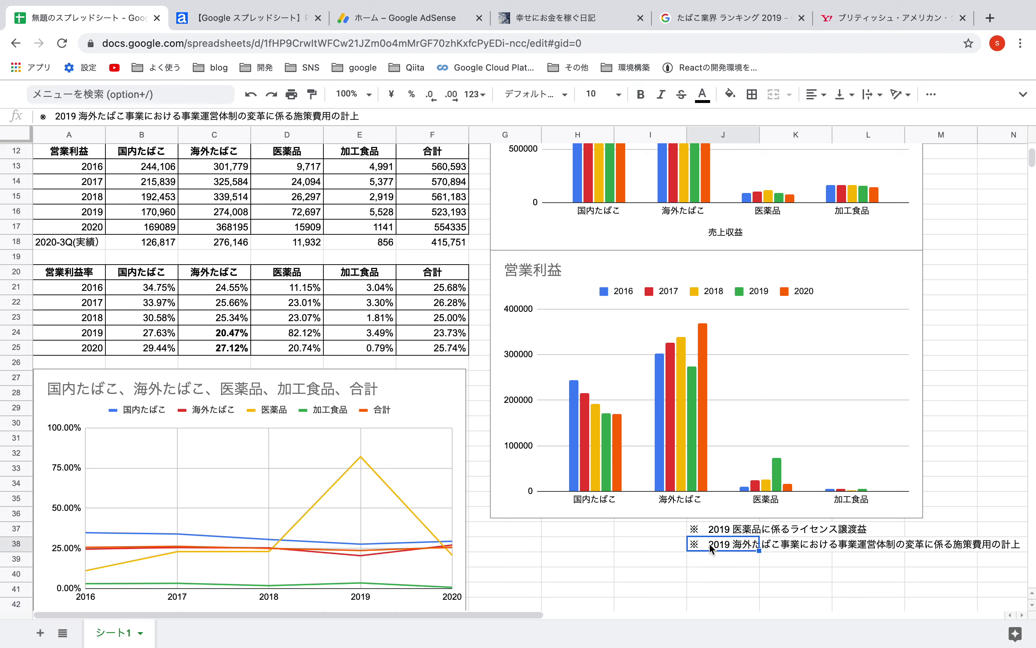
{"action": "left_click", "coordinate": [234, 318]}
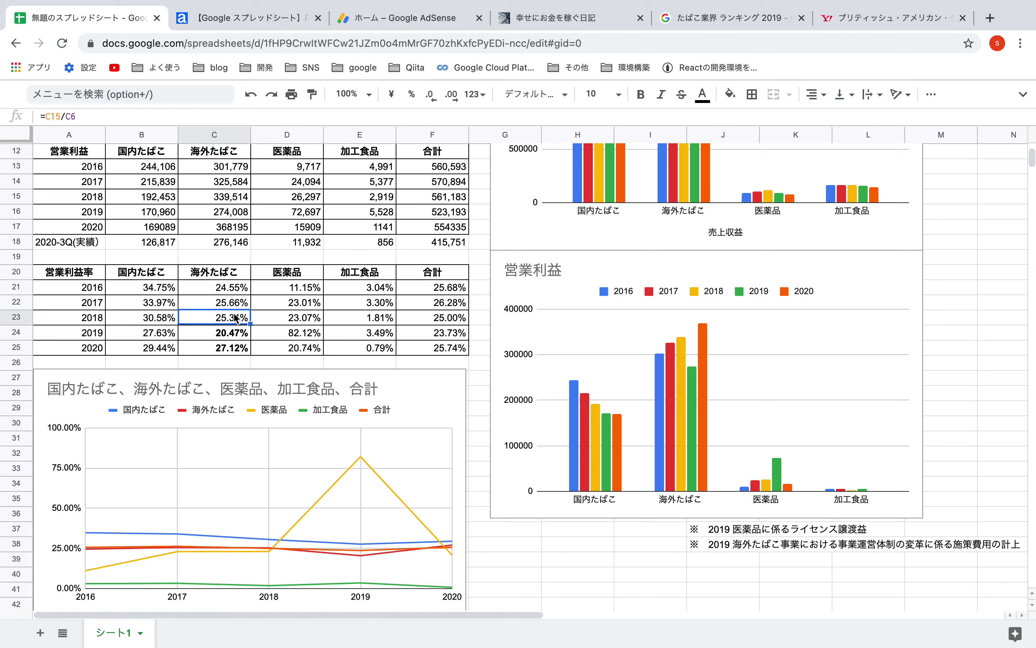
{"action": "left_click", "coordinate": [231, 349]}
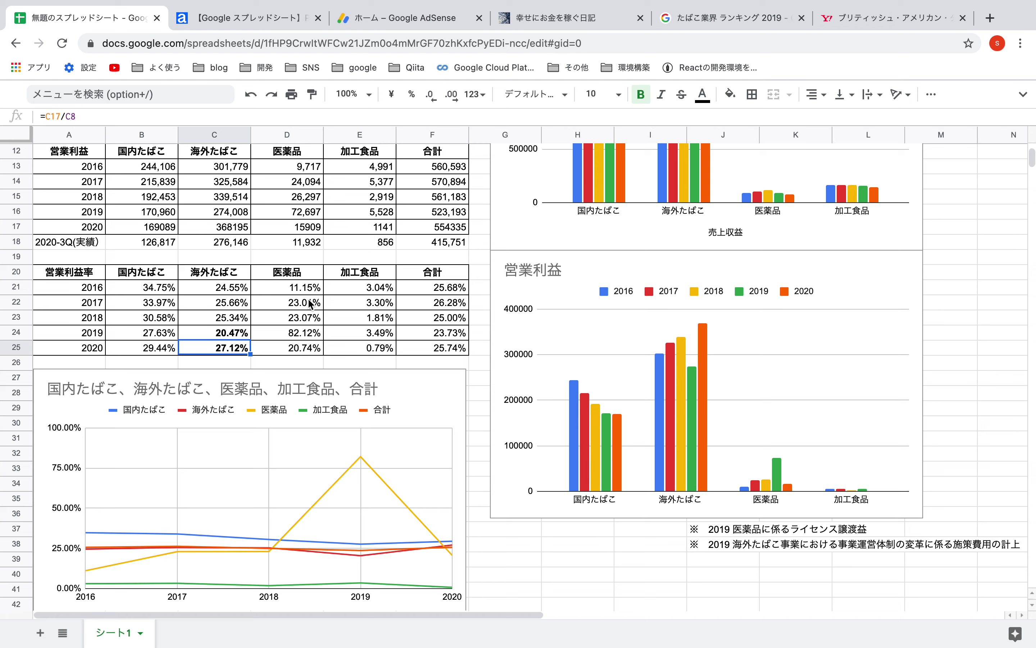
Check the 2020 医薬品 and 加工食品 operating margins, and select the 2016–2020 合計 margins (F21:F25).
{"action": "left_click", "coordinate": [301, 349]}
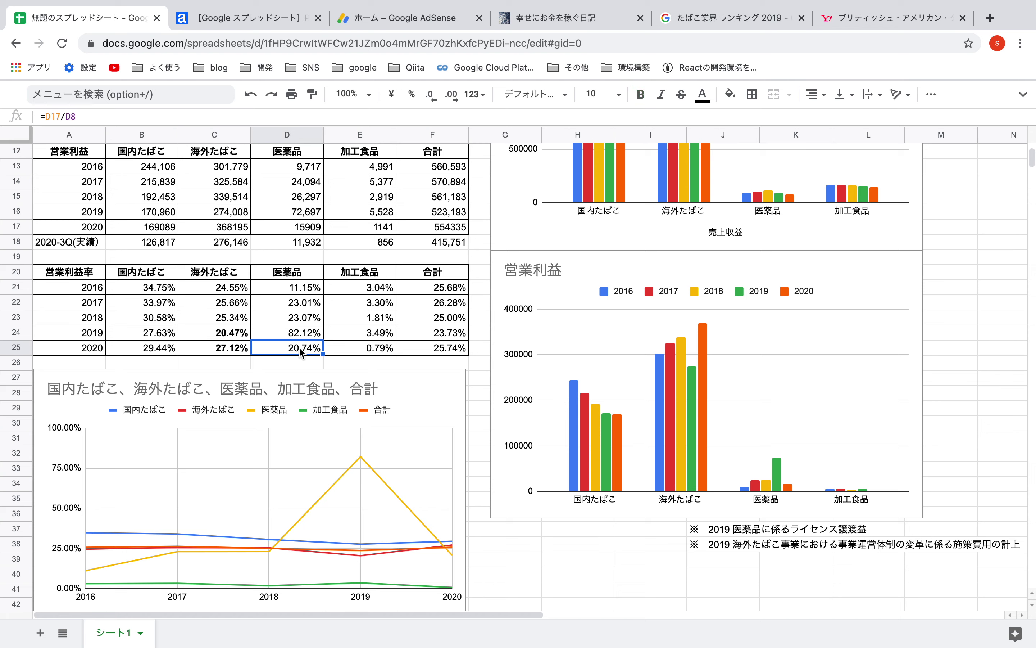
{"action": "key", "text": "Right"}
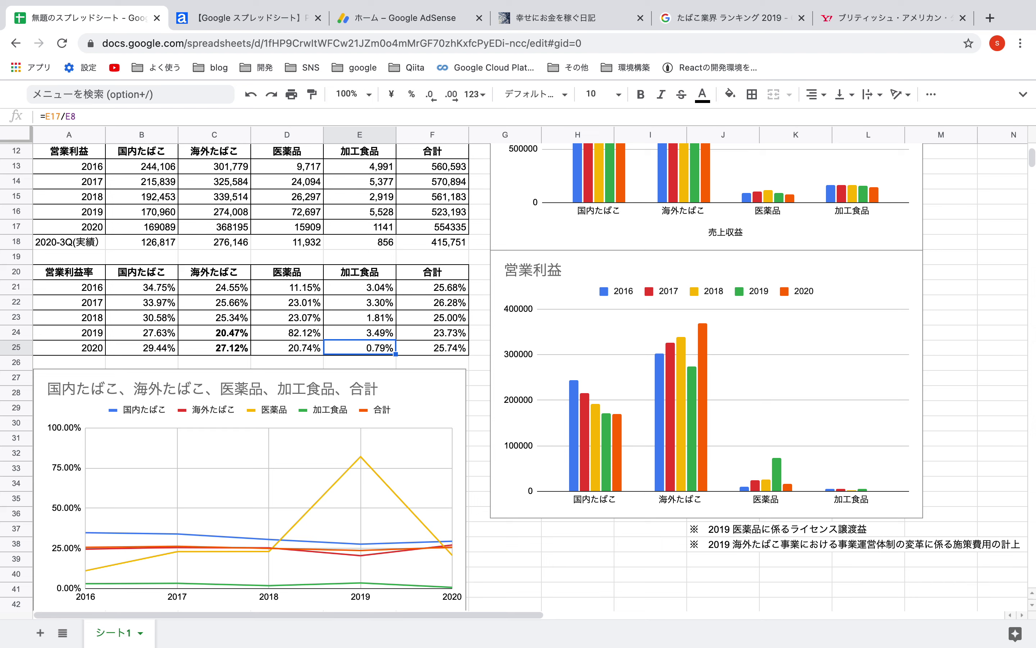
{"action": "key", "text": "Right"}
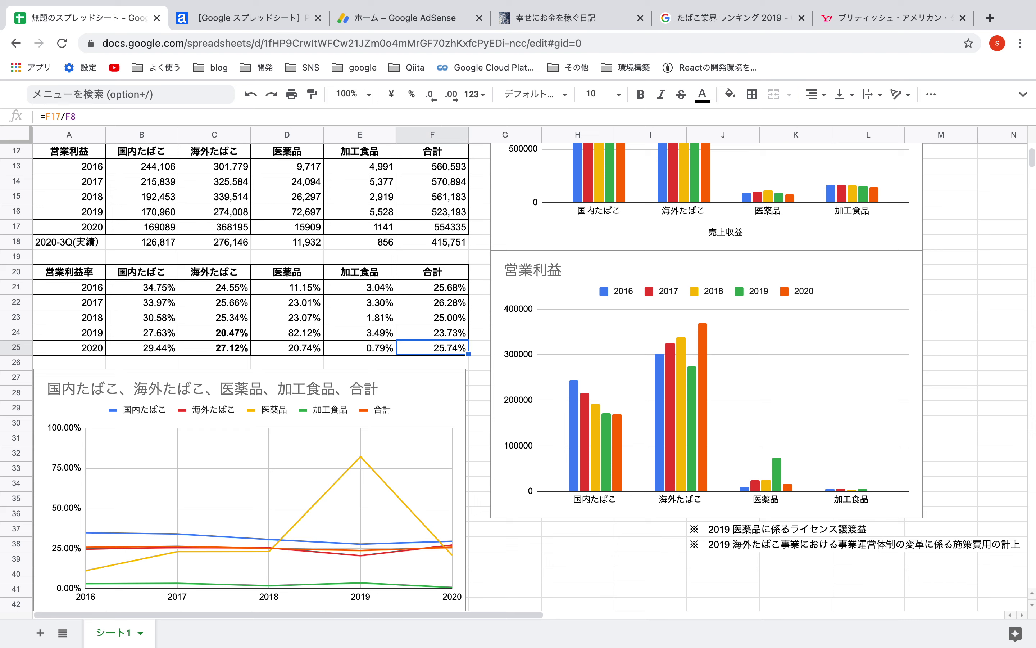
{"action": "key", "text": "shift+Up"}
{"action": "key", "text": "shift+Up"}
{"action": "key", "text": "shift+Up"}
{"action": "key", "text": "shift+Up"}
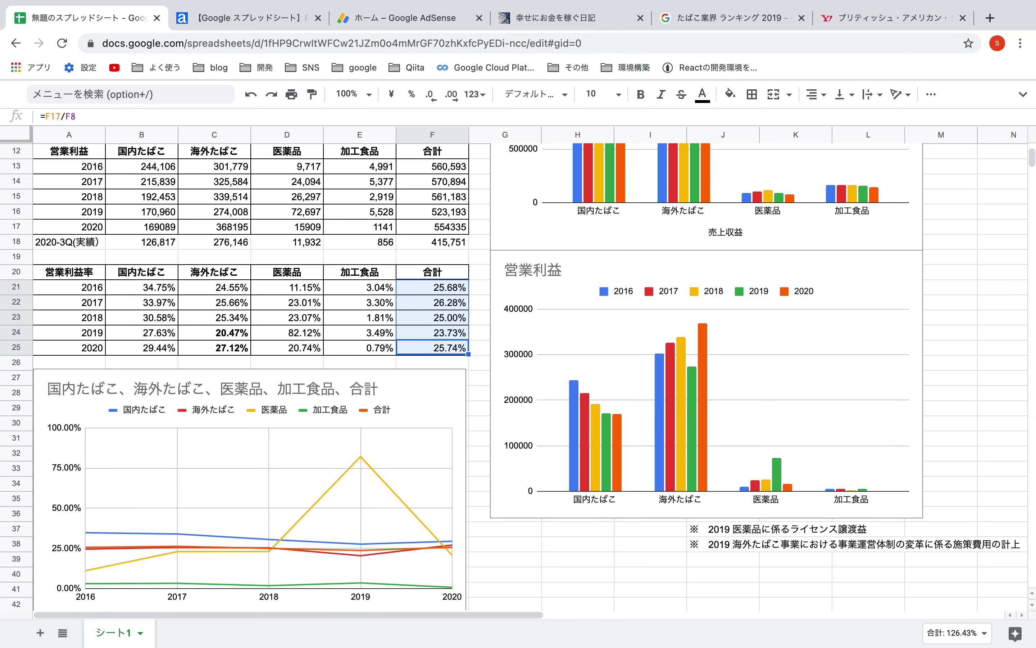
Find the EPS table below the operating margin chart and select its 2016–2020 years and EPS figures (A46:B50).
{"action": "scroll", "coordinate": [228, 448], "scroll_direction": "down", "scroll_amount": 5}
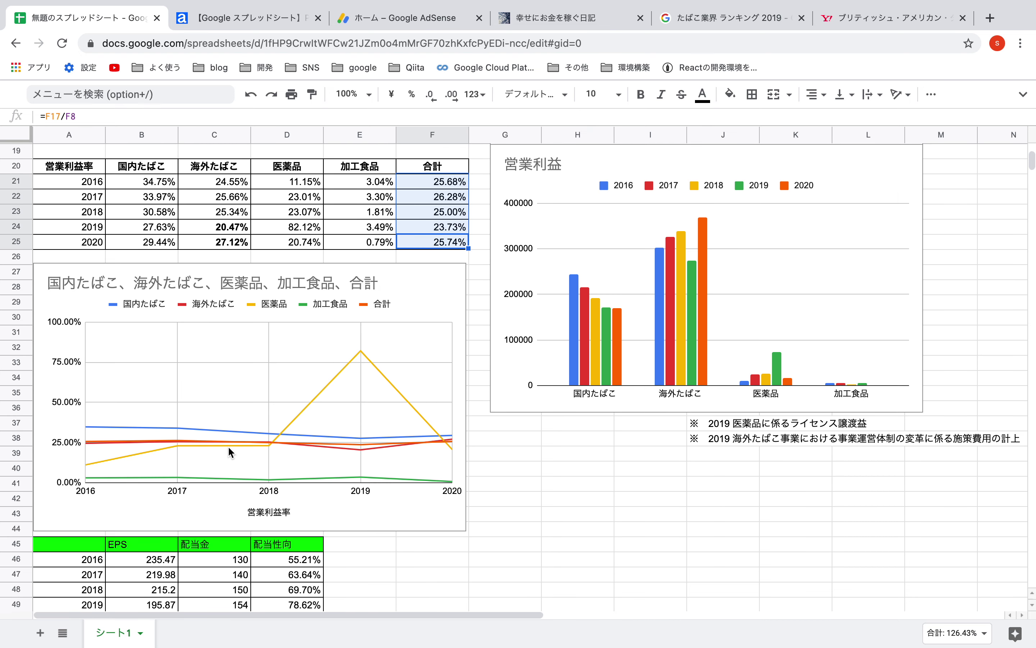
{"action": "left_click", "coordinate": [589, 514]}
{"action": "scroll", "coordinate": [588, 513], "scroll_direction": "down", "scroll_amount": 5}
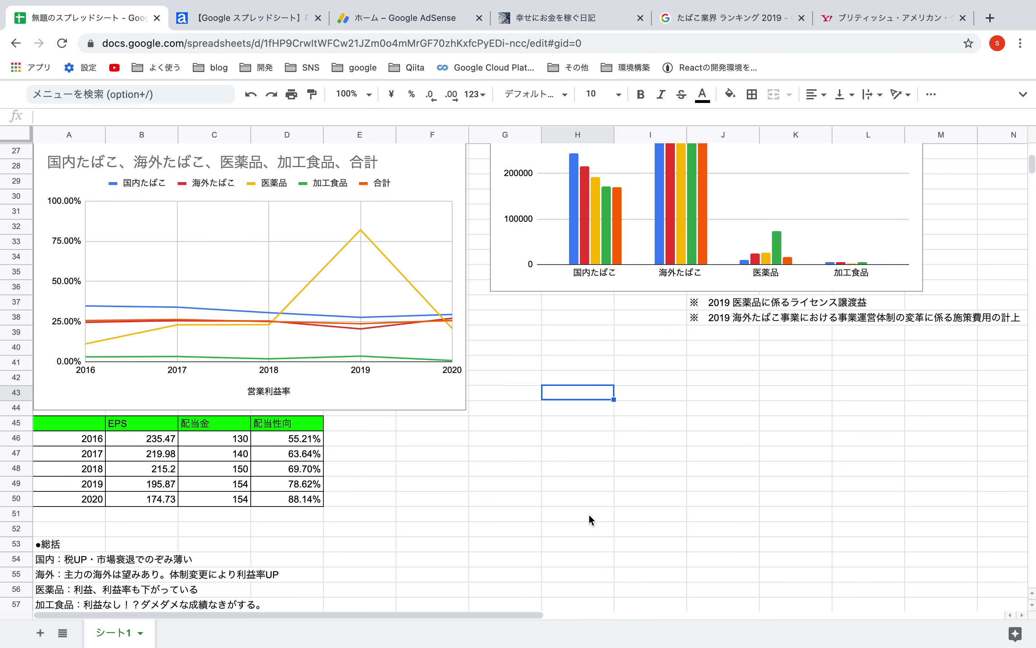
{"action": "scroll", "coordinate": [318, 467], "scroll_direction": "down", "scroll_amount": 1}
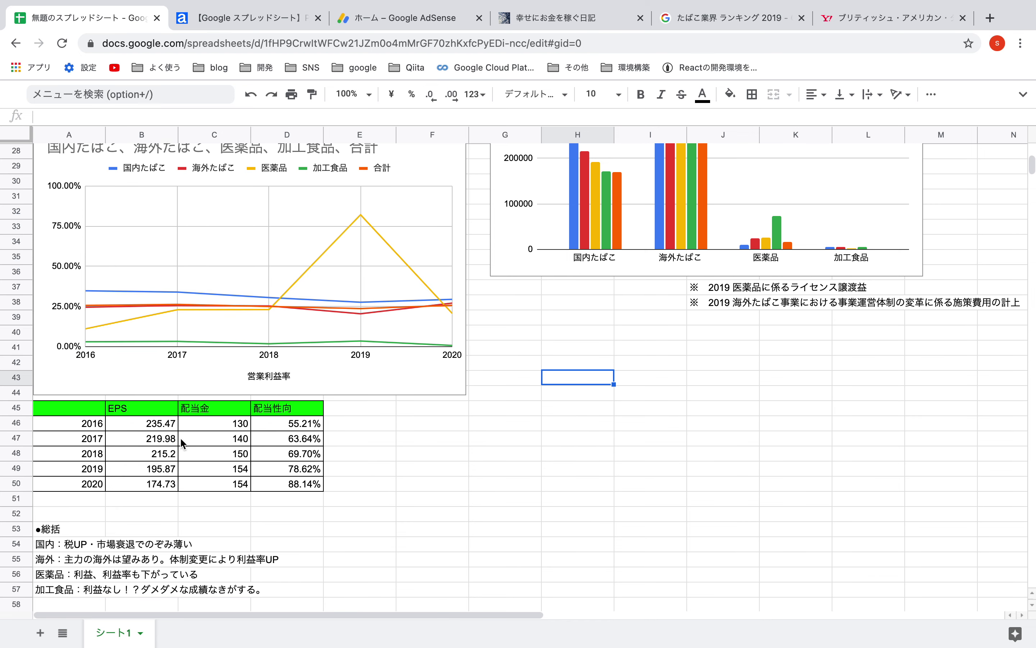
{"action": "left_click", "coordinate": [164, 427]}
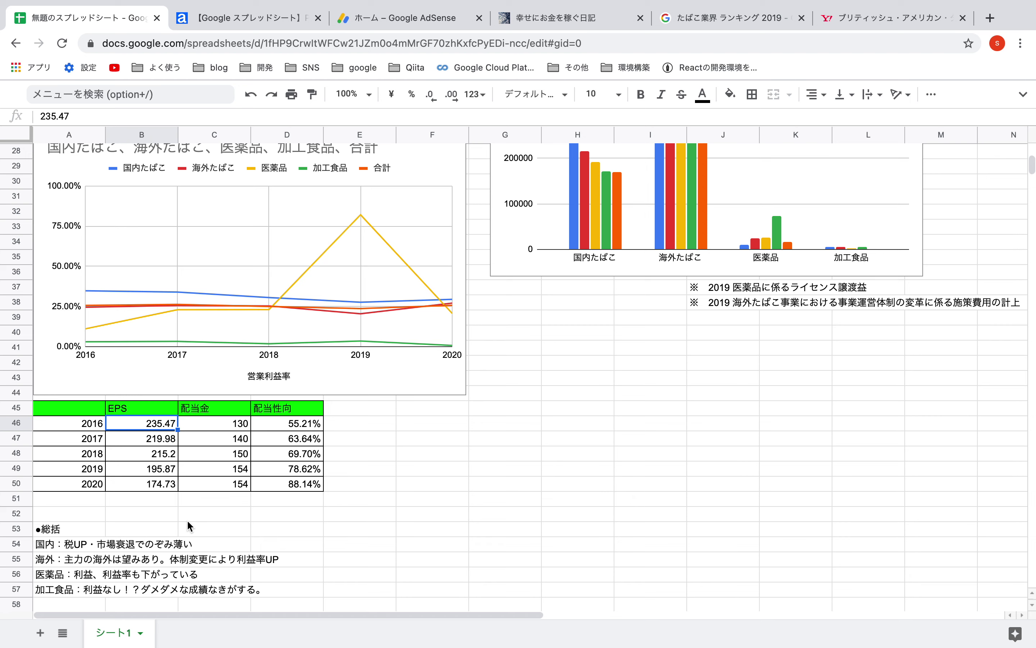
{"action": "left_click_drag", "start_coordinate": [86, 423], "coordinate": [148, 486]}
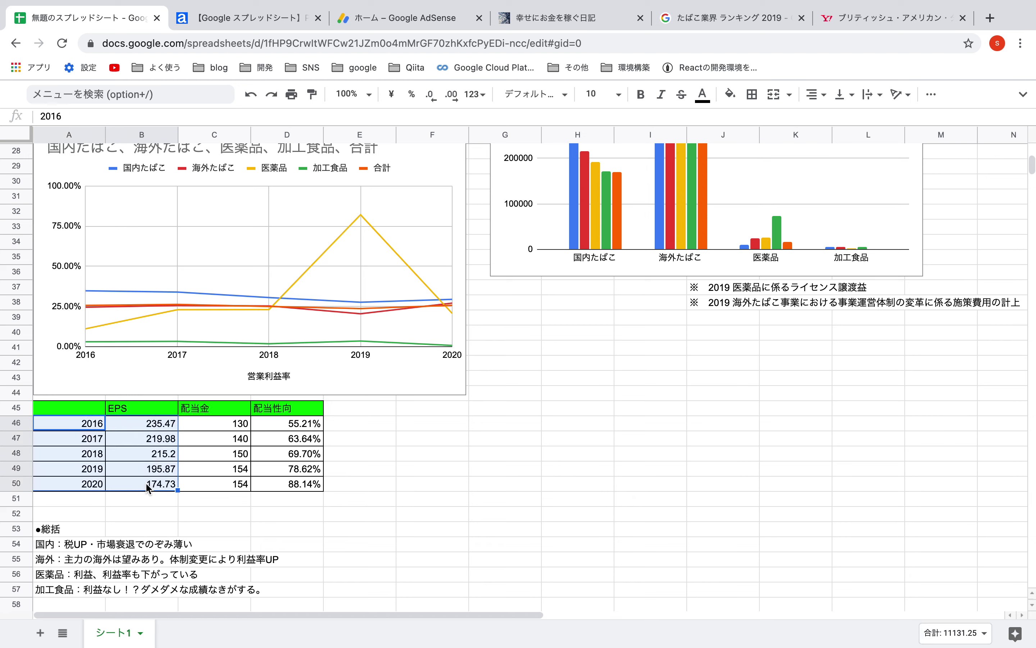
{"action": "left_click", "coordinate": [228, 484]}
Review the EPS figures from 2016 to 2020 year by year (B46:B50).
{"action": "left_click", "coordinate": [165, 424]}
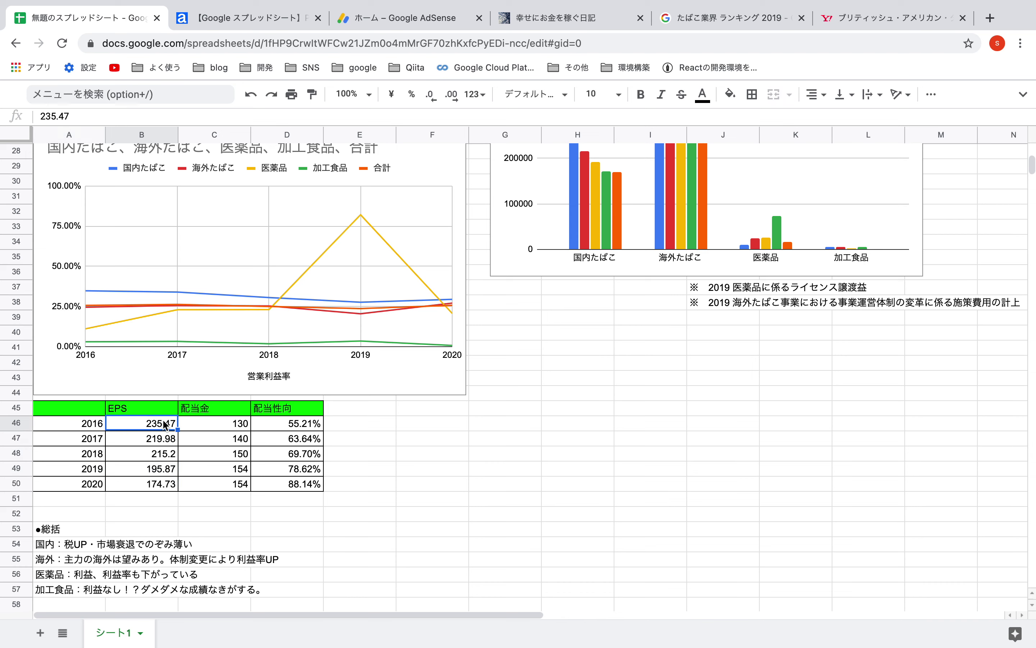
{"action": "key", "text": "Down"}
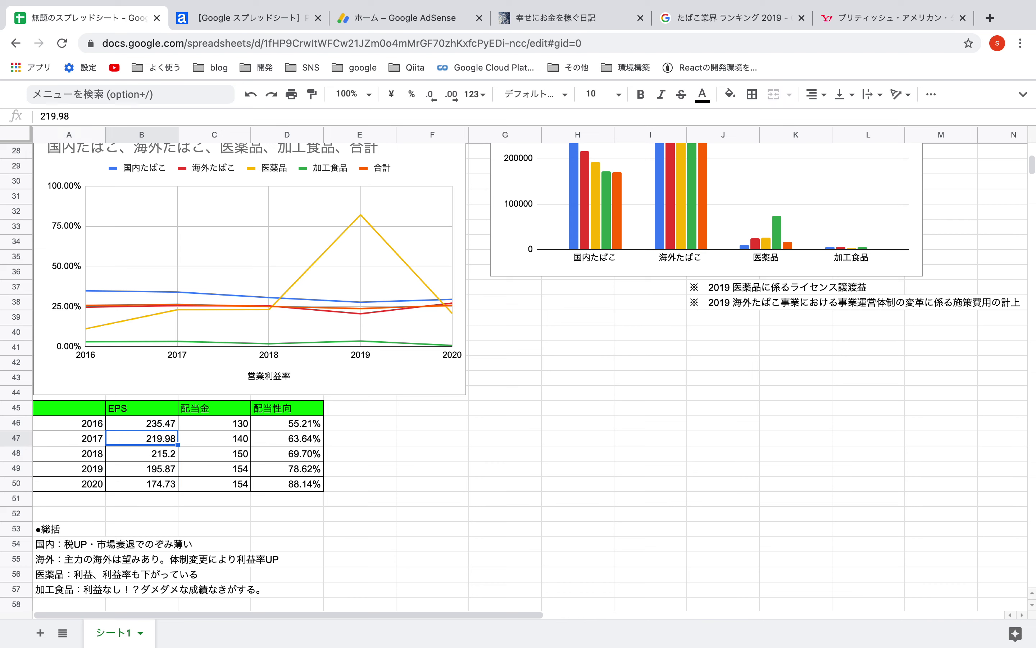
{"action": "key", "text": "Down"}
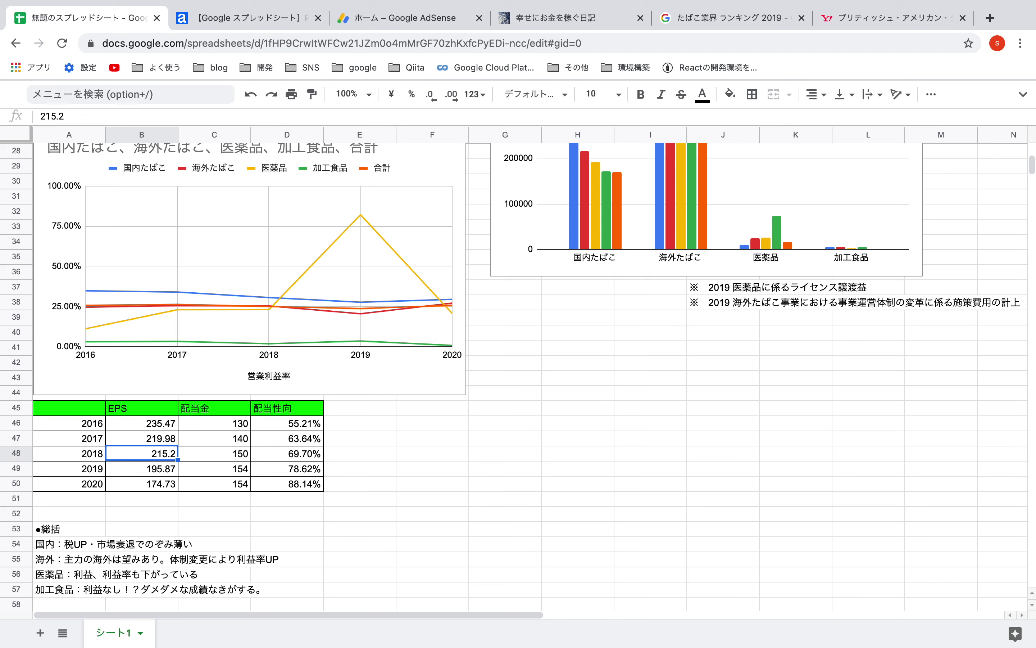
{"action": "key", "text": "Down"}
{"action": "key", "text": "Down"}
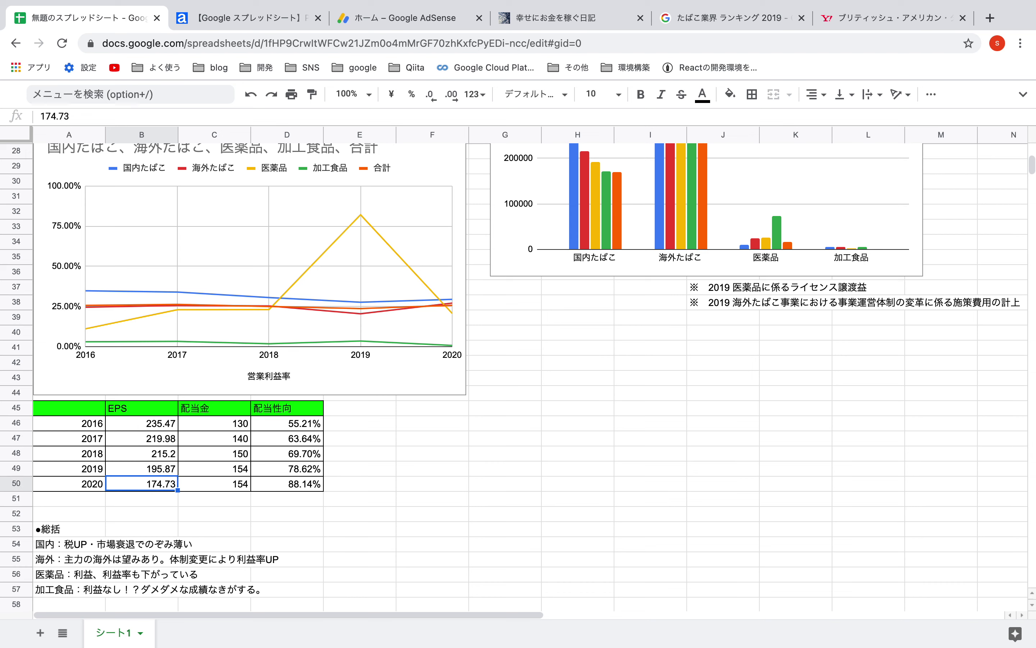
{"action": "key", "text": "Up"}
{"action": "key", "text": "Up"}
{"action": "key", "text": "Up"}
{"action": "key", "text": "Up"}
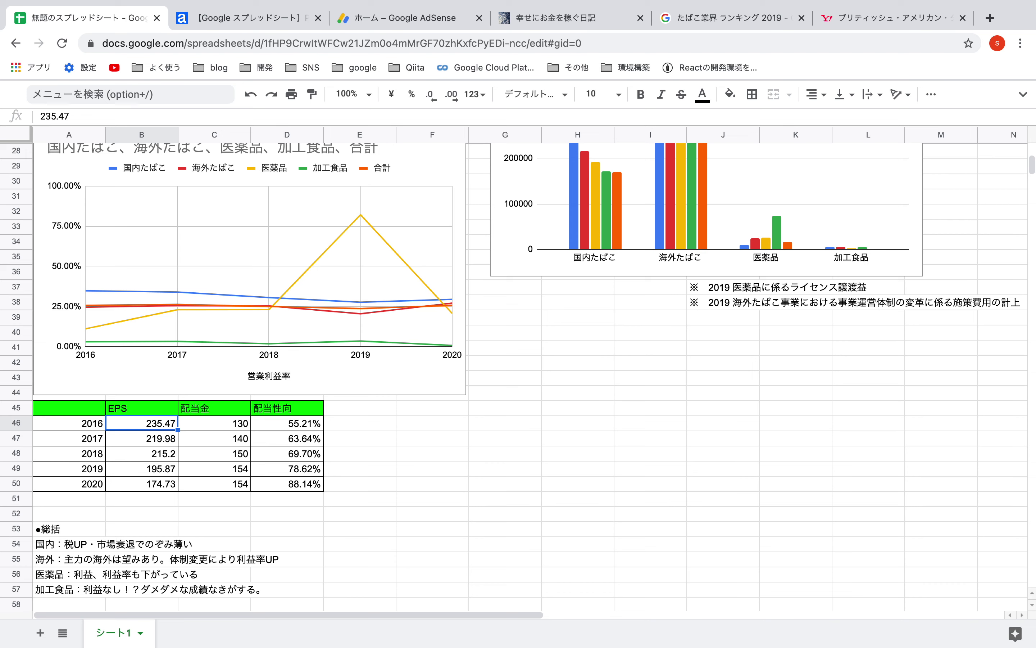
{"action": "key", "text": "Down"}
{"action": "key", "text": "Up"}
{"action": "key", "text": "Down"}
{"action": "key", "text": "Down"}
{"action": "key", "text": "Down"}
{"action": "key", "text": "Down"}
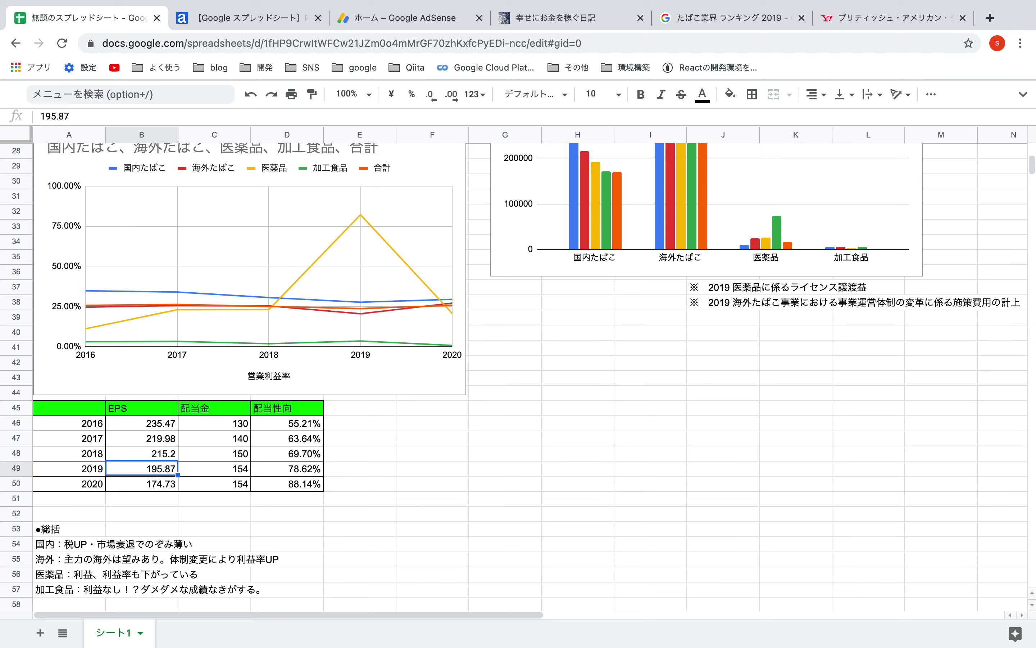
{"action": "key", "text": "Up"}
{"action": "key", "text": "Up"}
{"action": "key", "text": "Up"}
{"action": "key", "text": "Up"}
Go through the 配当金 figures from 2016 to 2020 (C46:C50).
{"action": "key", "text": "Right"}
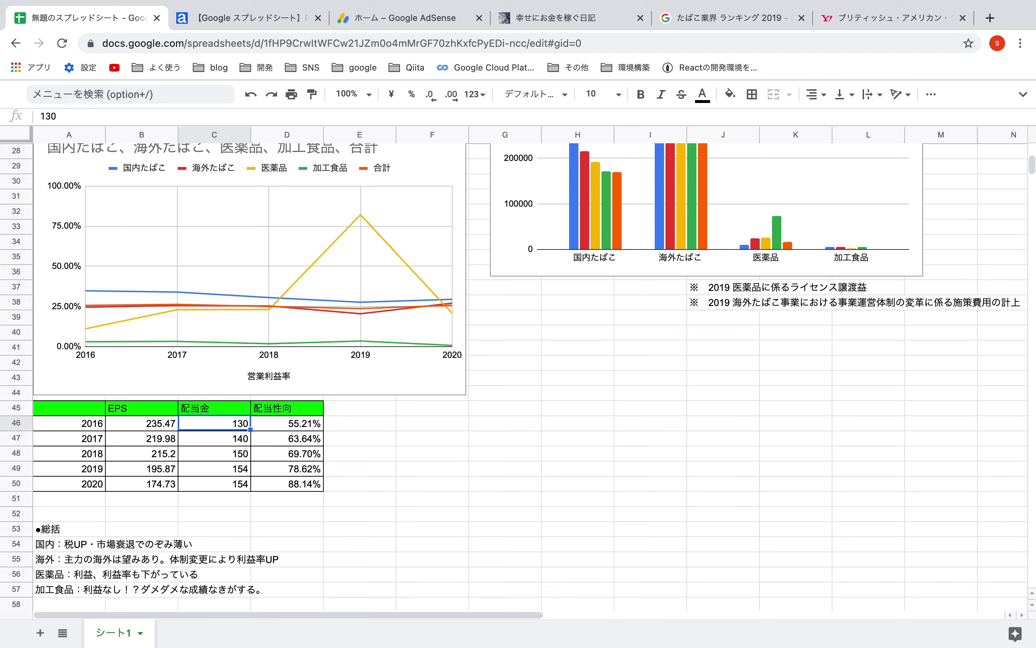
{"action": "key", "text": "Down"}
{"action": "key", "text": "Down"}
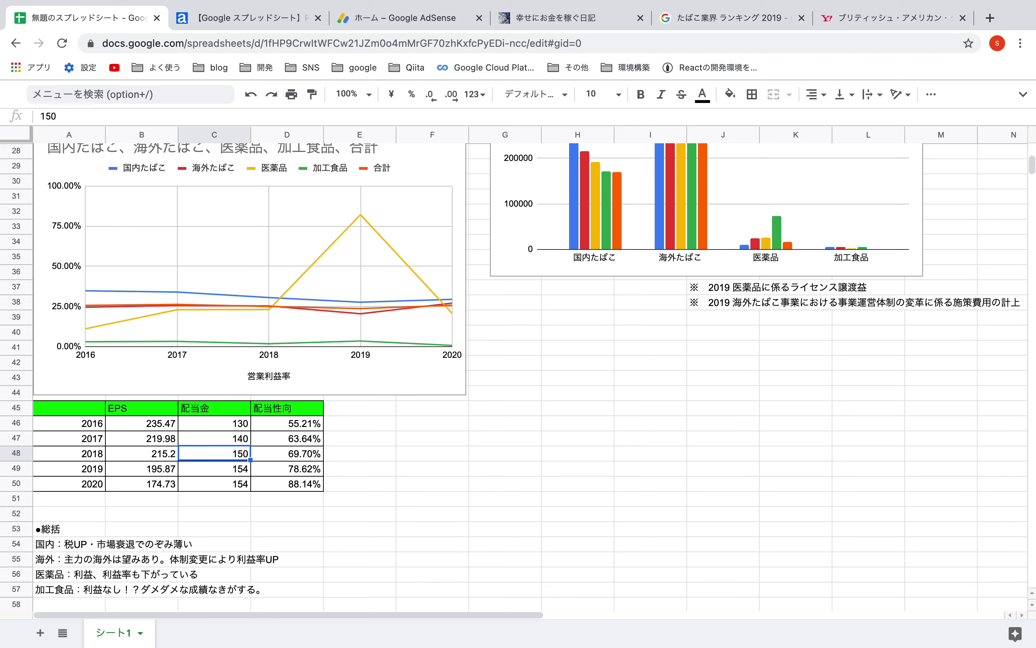
{"action": "key", "text": "Down"}
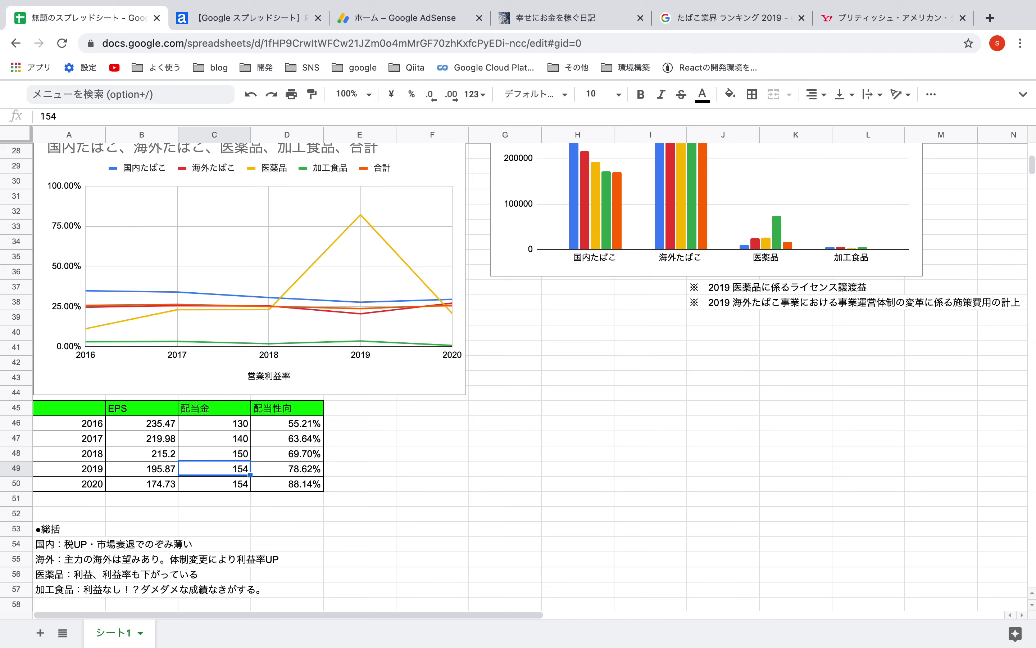
{"action": "key", "text": "Down"}
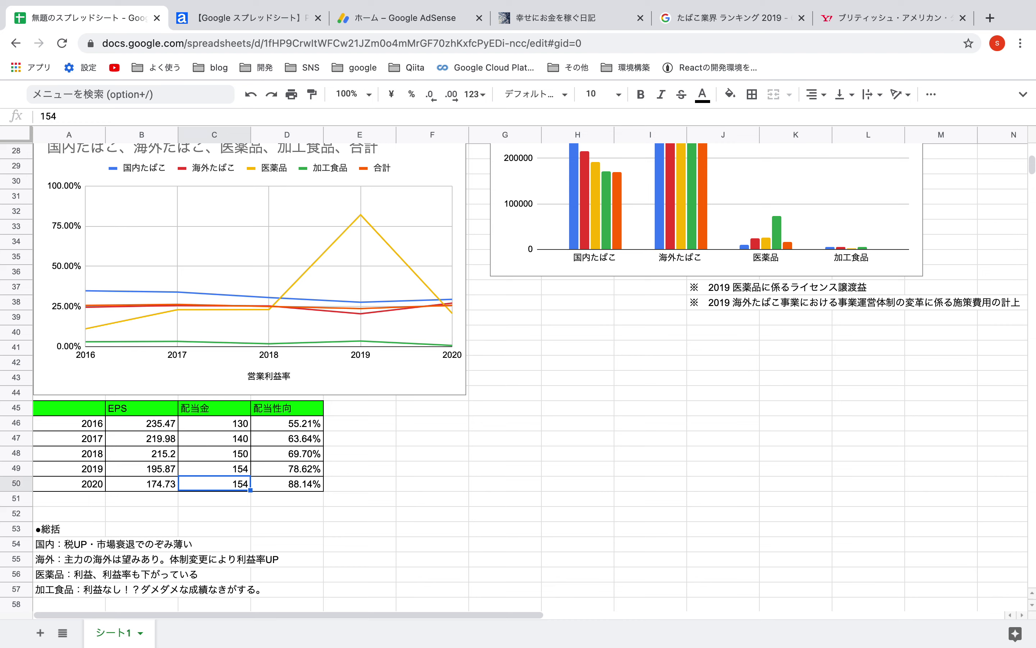
Examine the 配当性向 percentages from 2016 to 2020 (D46:D50).
{"action": "key", "text": "Left"}
{"action": "key", "text": "Right"}
{"action": "key", "text": "Right"}
{"action": "key", "text": "Up"}
{"action": "key", "text": "Up"}
{"action": "key", "text": "Up"}
{"action": "key", "text": "Up"}
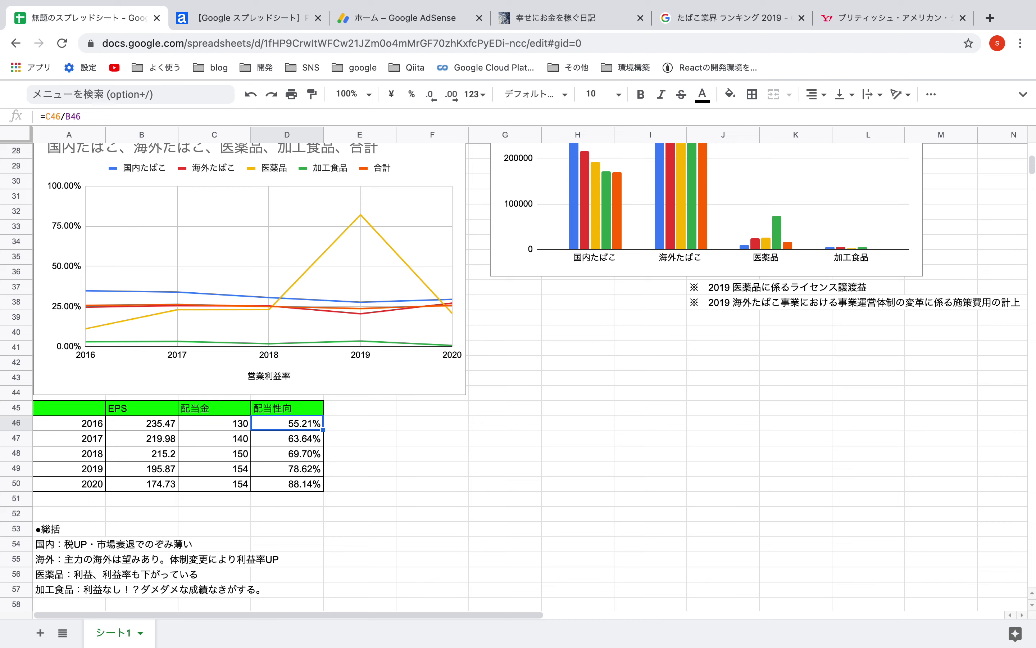
{"action": "key", "text": "Down"}
{"action": "key", "text": "Down"}
{"action": "key", "text": "Down"}
{"action": "key", "text": "Down"}
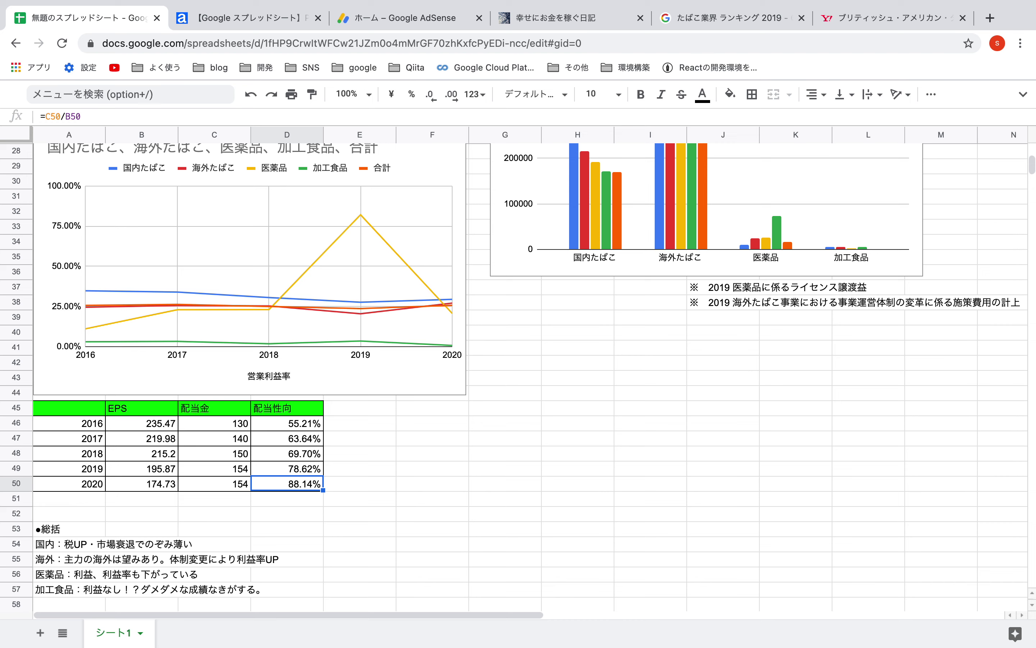
{"action": "key", "text": "Up"}
{"action": "key", "text": "Up"}
{"action": "key", "text": "Up"}
{"action": "key", "text": "Up"}
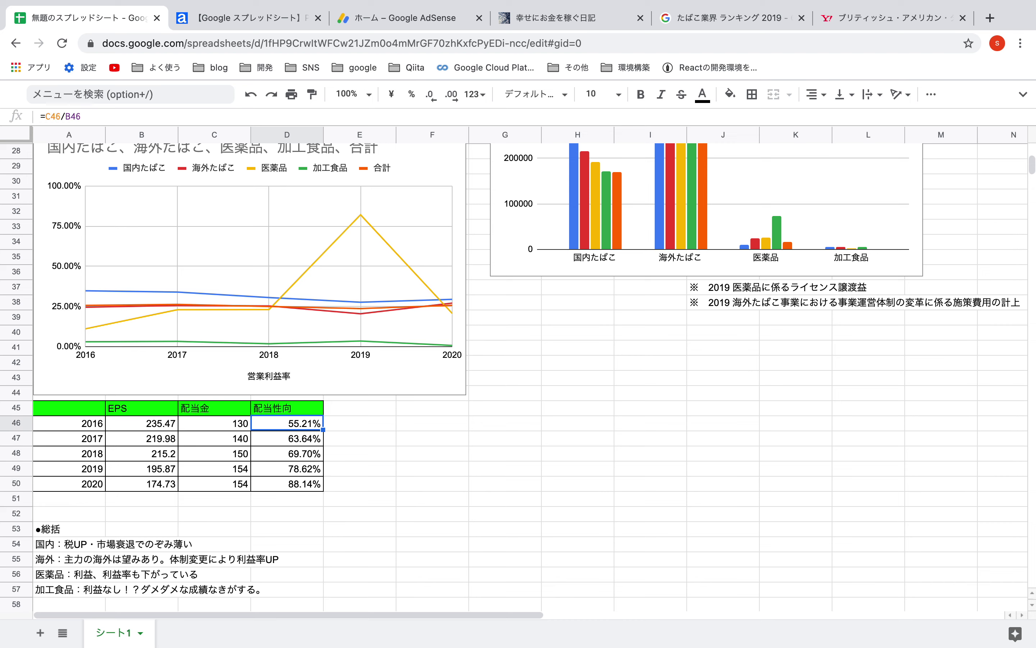
{"action": "key", "text": "Down"}
{"action": "key", "text": "Down"}
{"action": "key", "text": "Down"}
{"action": "key", "text": "Down"}
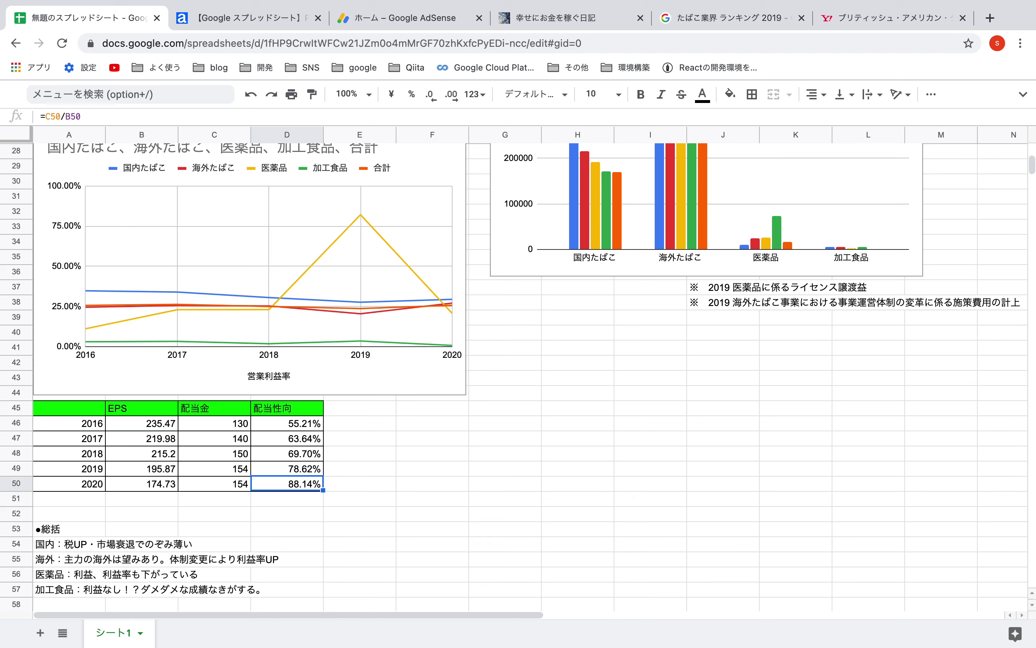
{"action": "key", "text": "Down"}
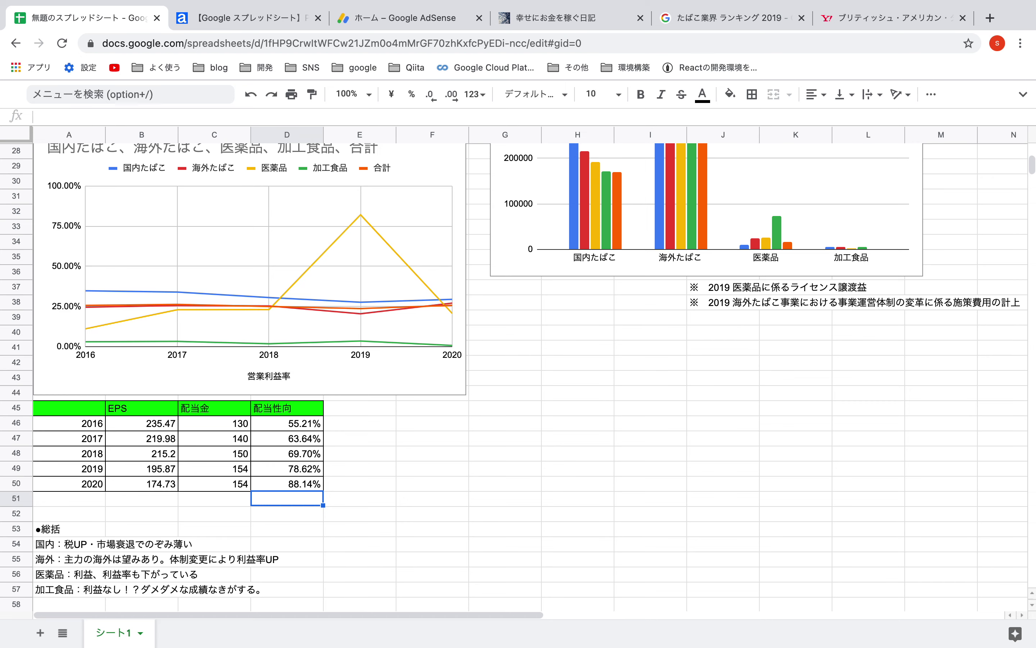
Look back over the operating margin data, and select the 国内 line of the ●総括 summary (A54).
{"action": "scroll", "coordinate": [514, 377], "scroll_direction": "down", "scroll_amount": 4}
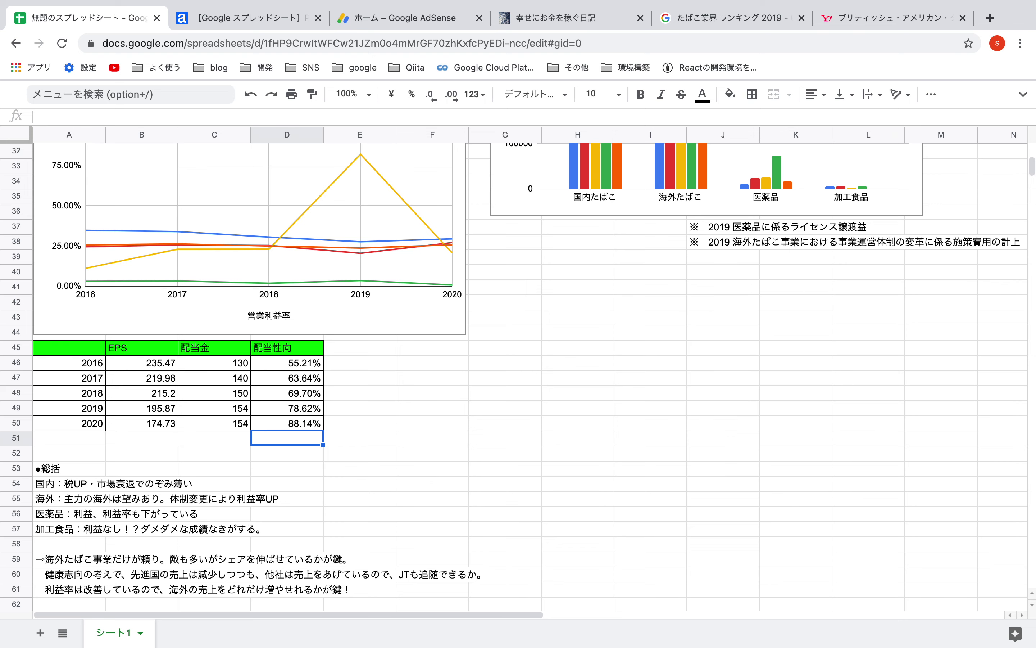
{"action": "scroll", "coordinate": [513, 377], "scroll_direction": "up", "scroll_amount": 10}
{"action": "scroll", "coordinate": [514, 377], "scroll_direction": "down", "scroll_amount": 5}
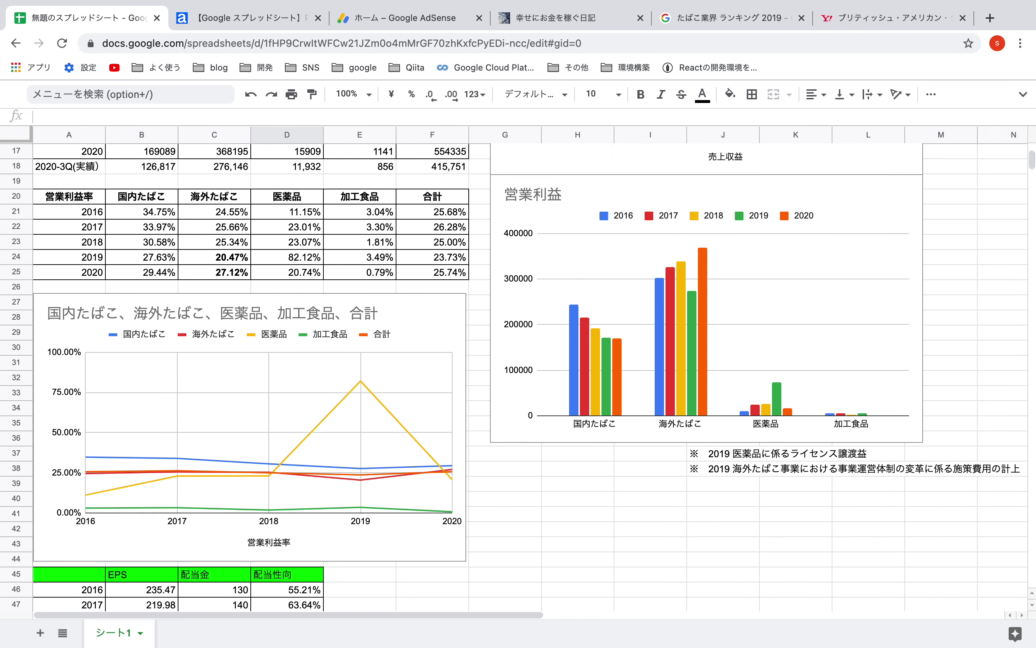
{"action": "scroll", "coordinate": [329, 400], "scroll_direction": "down", "scroll_amount": 10}
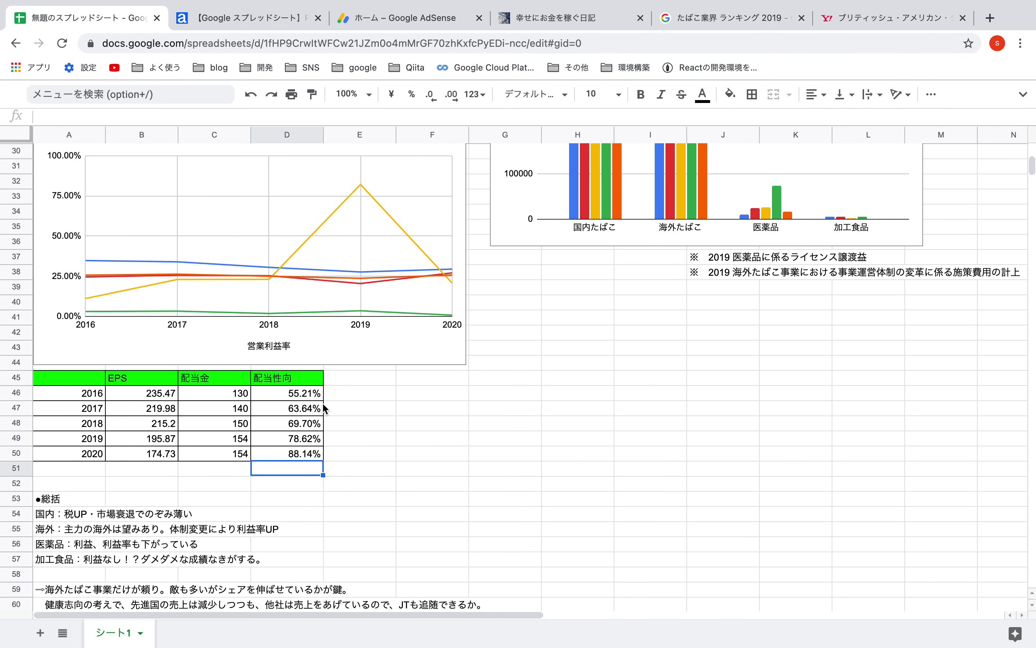
{"action": "scroll", "coordinate": [325, 409], "scroll_direction": "down", "scroll_amount": 1}
{"action": "scroll", "coordinate": [299, 448], "scroll_direction": "down", "scroll_amount": 1}
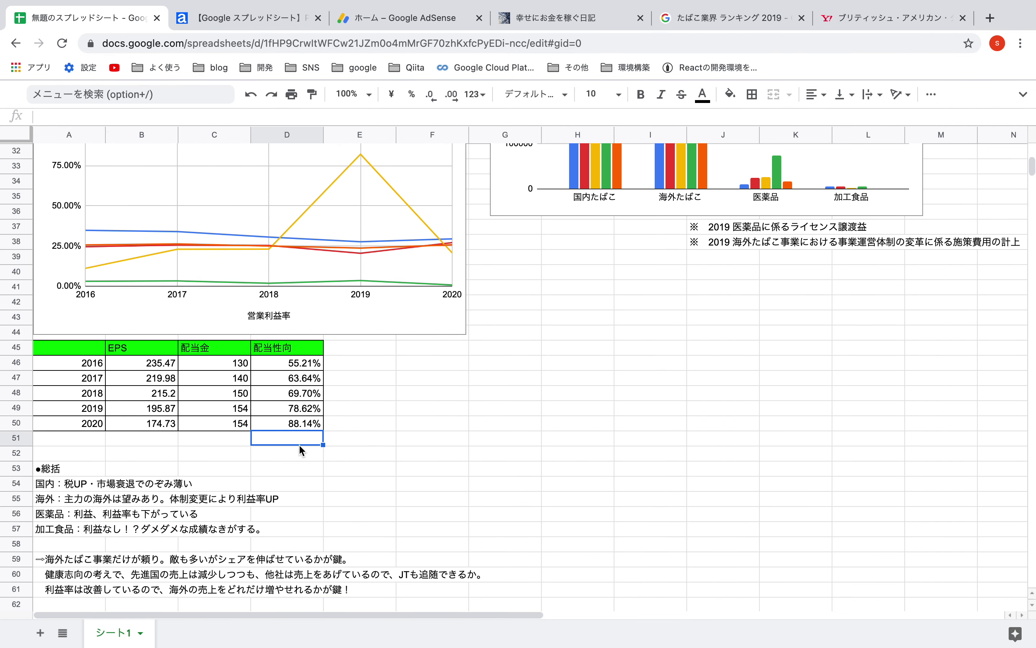
{"action": "left_click", "coordinate": [53, 483]}
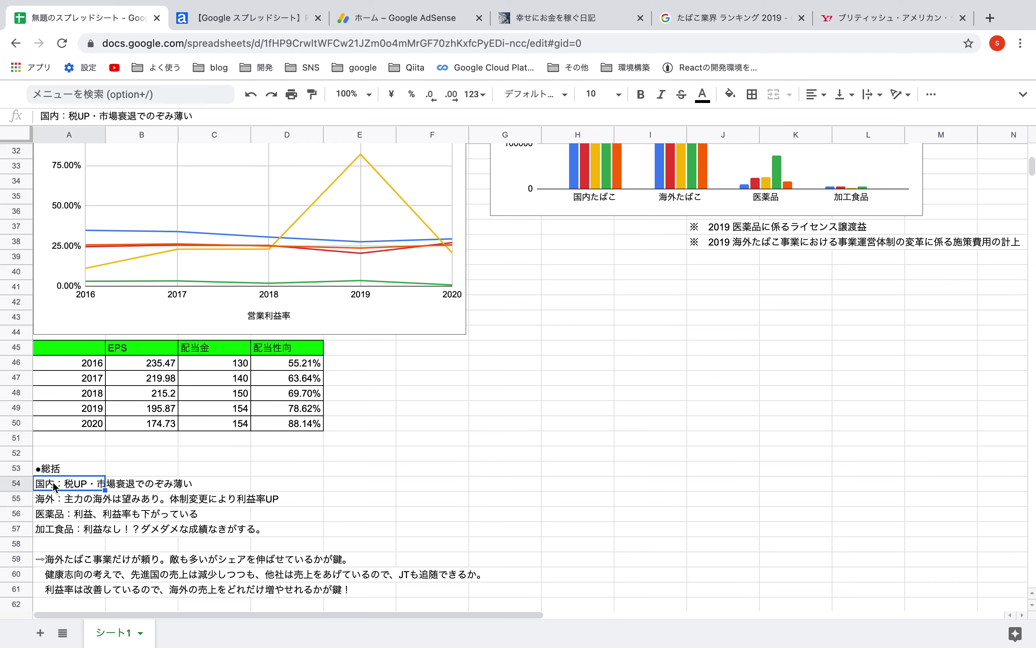
Switch to the 第35期有価証券報告書 PDF and bookmark it.
{"action": "key", "text": "Down"}
{"action": "key", "text": "Up"}
{"action": "key", "text": "ctrl+Left"}
{"action": "left_click", "coordinate": [242, 68]}
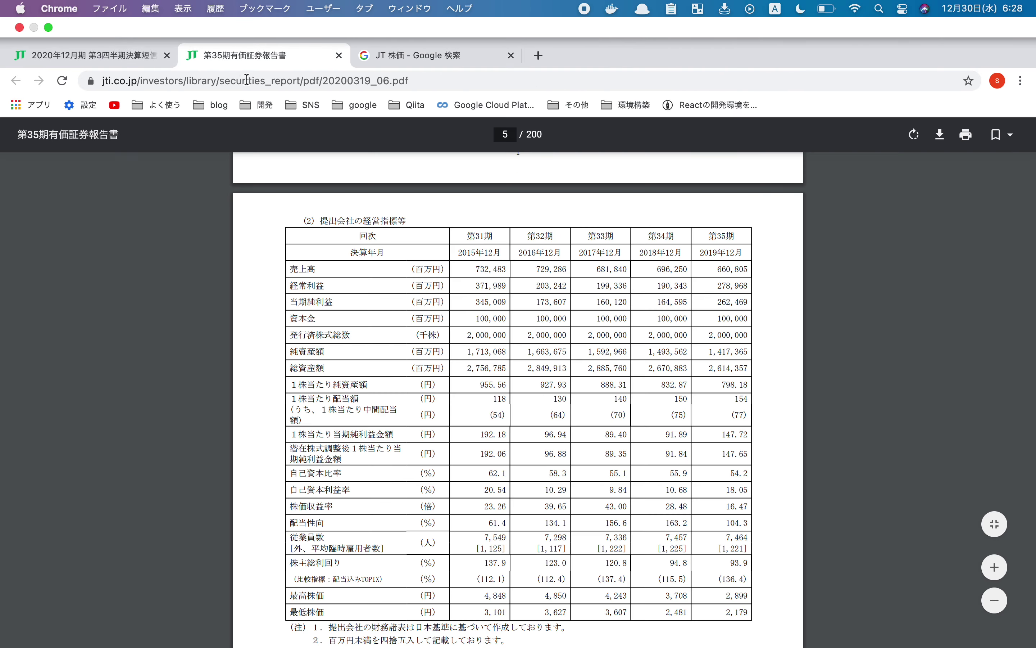
{"action": "scroll", "coordinate": [343, 405], "scroll_direction": "down", "scroll_amount": 10}
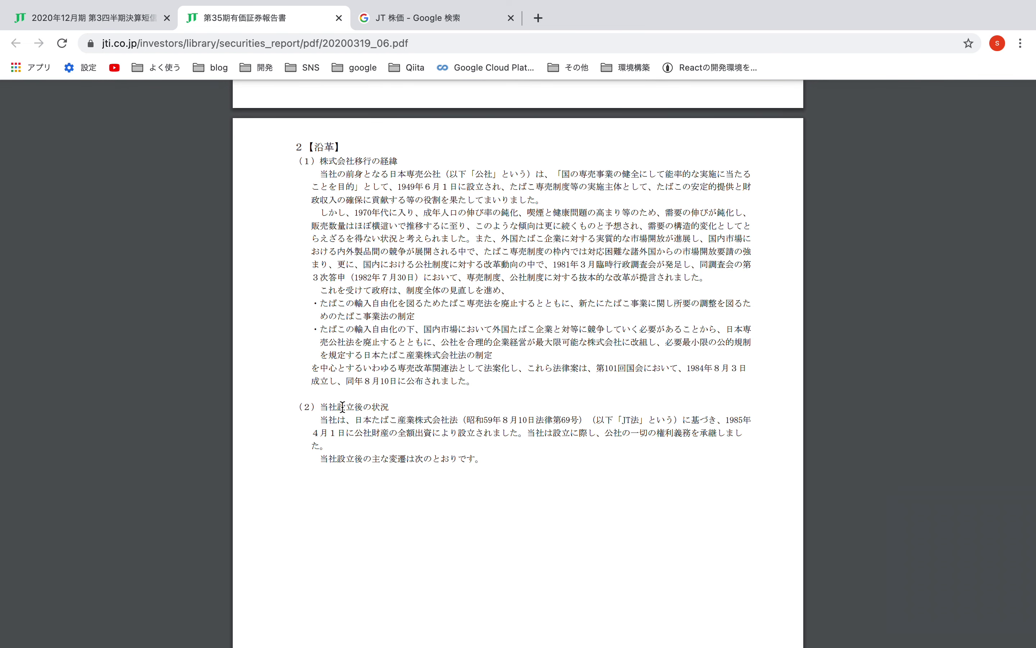
{"action": "key", "text": "super+d"}
{"action": "key", "text": "Return"}
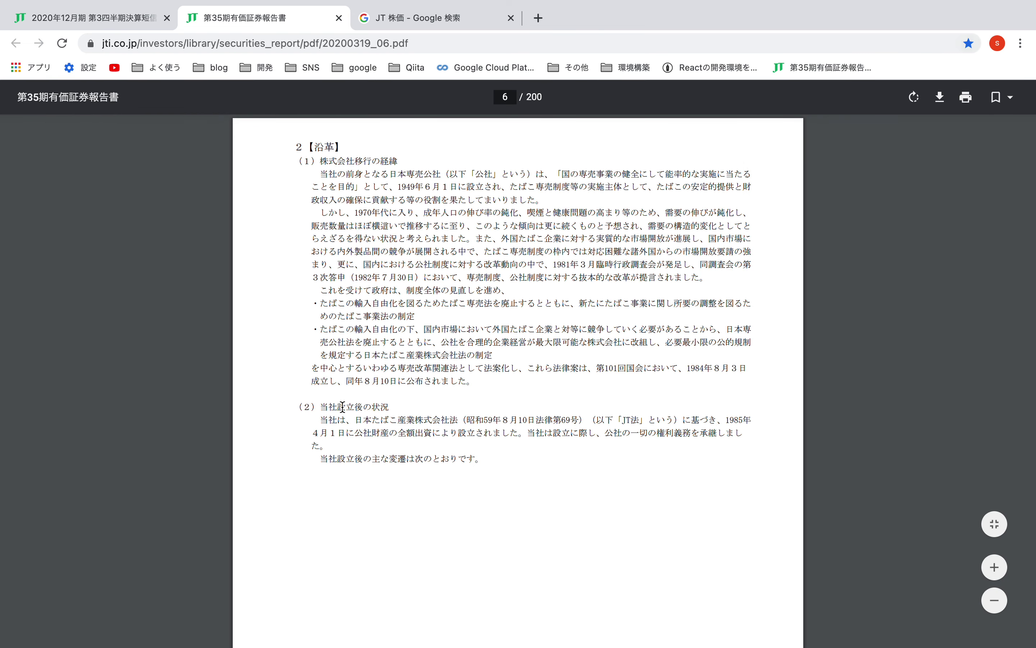
Search the 第35期有価証券報告書 for 税金 and skim the report for its tobacco tax details.
{"action": "key", "text": "super+f"}
{"action": "type", "text": "税金"}
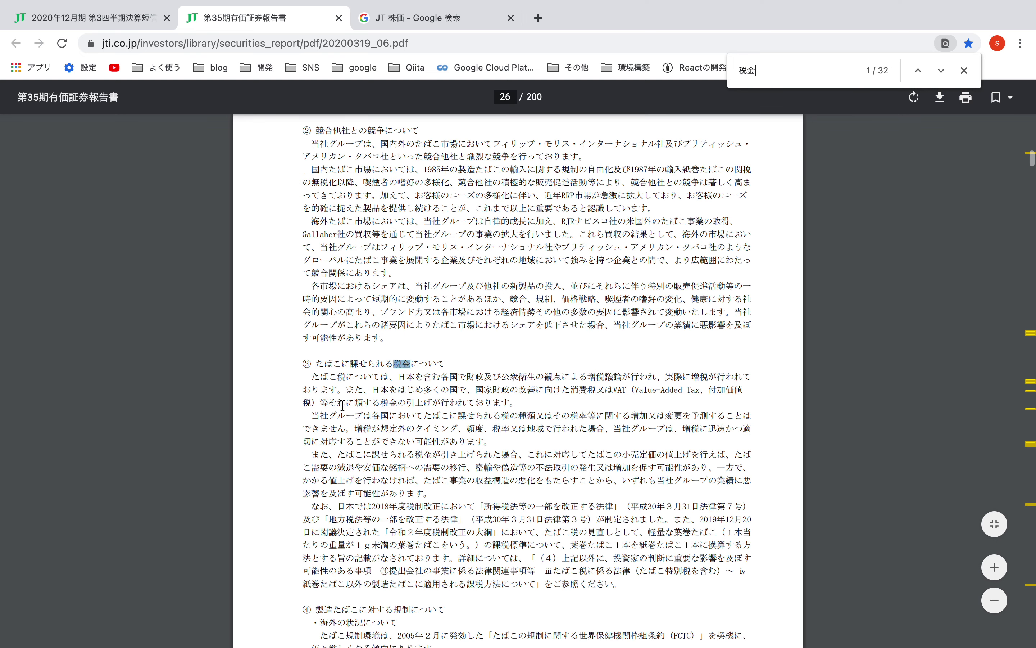
{"action": "scroll", "coordinate": [343, 405], "scroll_direction": "down", "scroll_amount": 5}
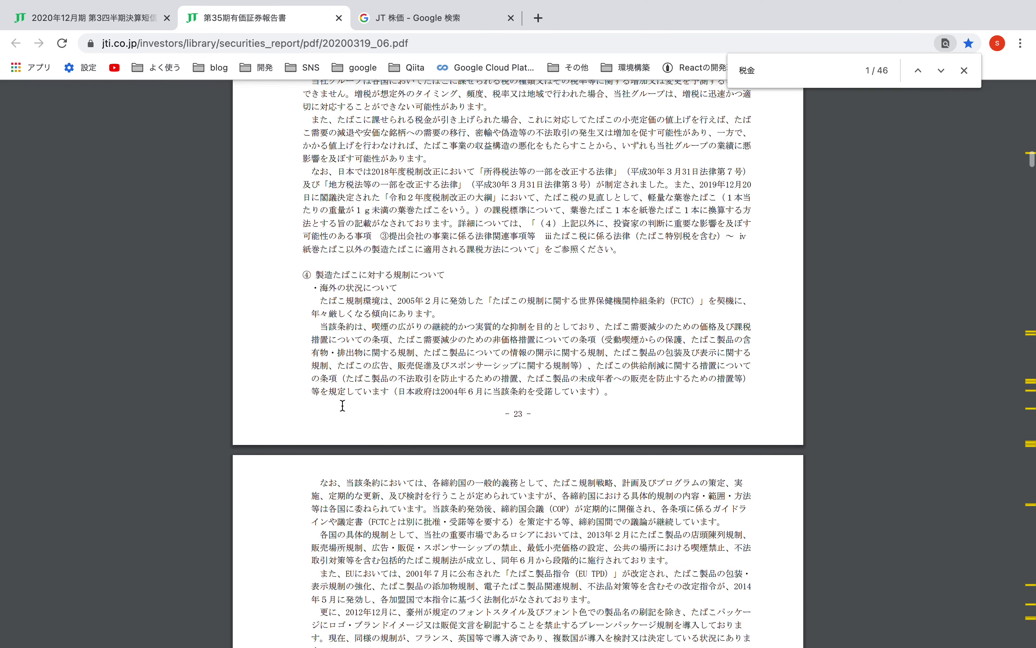
{"action": "scroll", "coordinate": [342, 405], "scroll_direction": "down", "scroll_amount": 20}
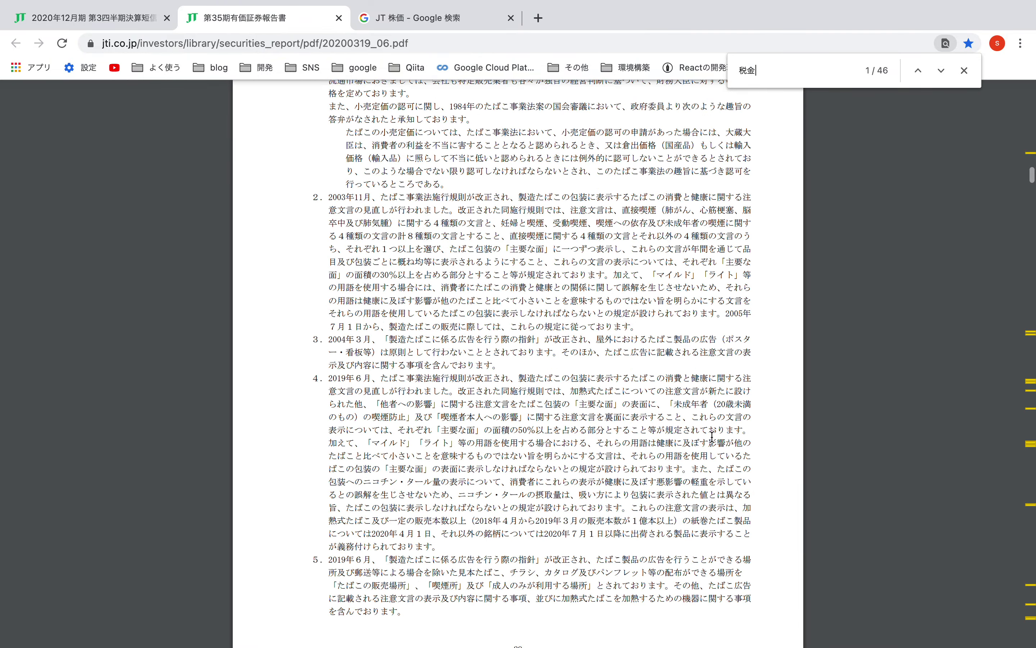
{"action": "scroll", "coordinate": [1033, 340], "scroll_direction": "down", "scroll_amount": 10}
{"action": "scroll", "coordinate": [1033, 341], "scroll_direction": "down", "scroll_amount": 20}
{"action": "scroll", "coordinate": [1033, 340], "scroll_direction": "down", "scroll_amount": 20}
{"action": "scroll", "coordinate": [1032, 340], "scroll_direction": "down", "scroll_amount": 20}
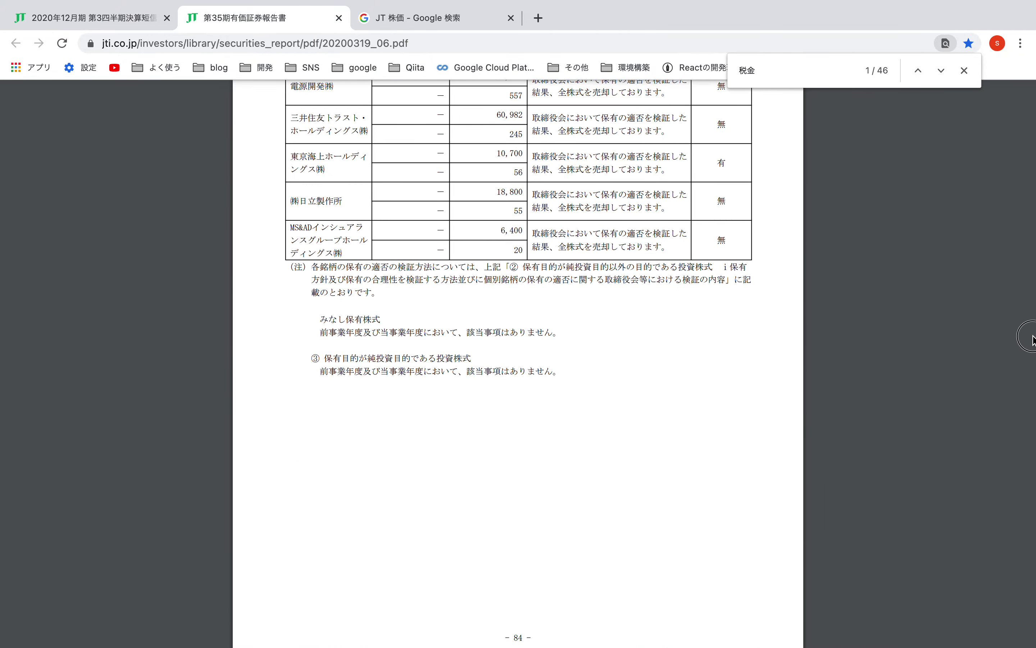
{"action": "scroll", "coordinate": [1033, 341], "scroll_direction": "down", "scroll_amount": 20}
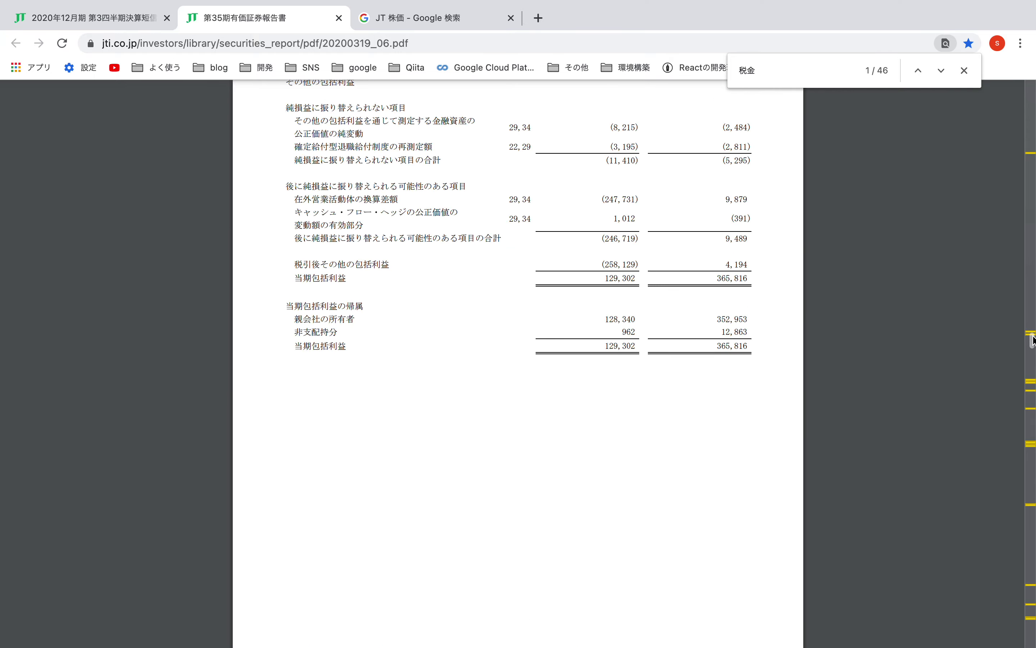
{"action": "scroll", "coordinate": [1033, 340], "scroll_direction": "down", "scroll_amount": 6}
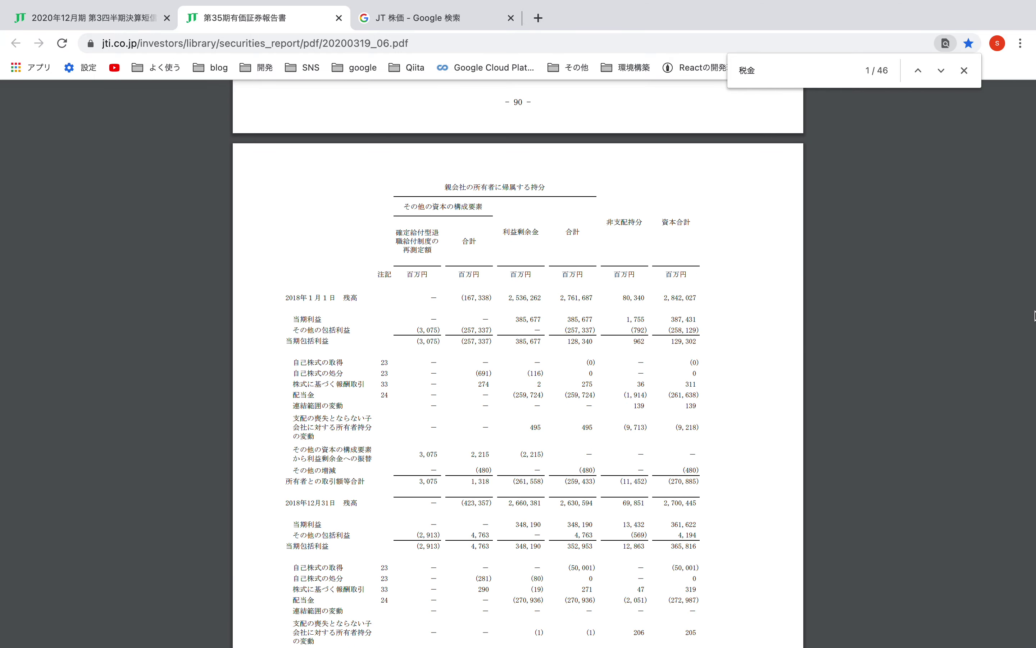
{"action": "left_click_drag", "start_coordinate": [1031, 345], "coordinate": [1033, 423]}
{"action": "left_click_drag", "start_coordinate": [1030, 435], "coordinate": [1030, 471]}
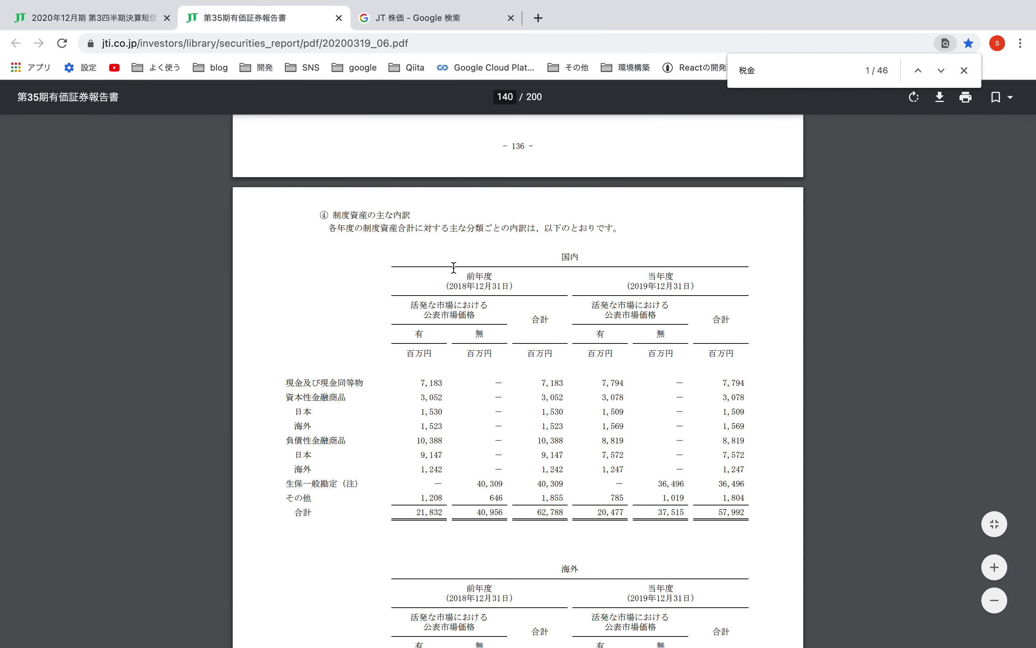
Switch to the WordPress editor holding the blog post about JT stock.
{"action": "key", "text": "ctrl+Right"}
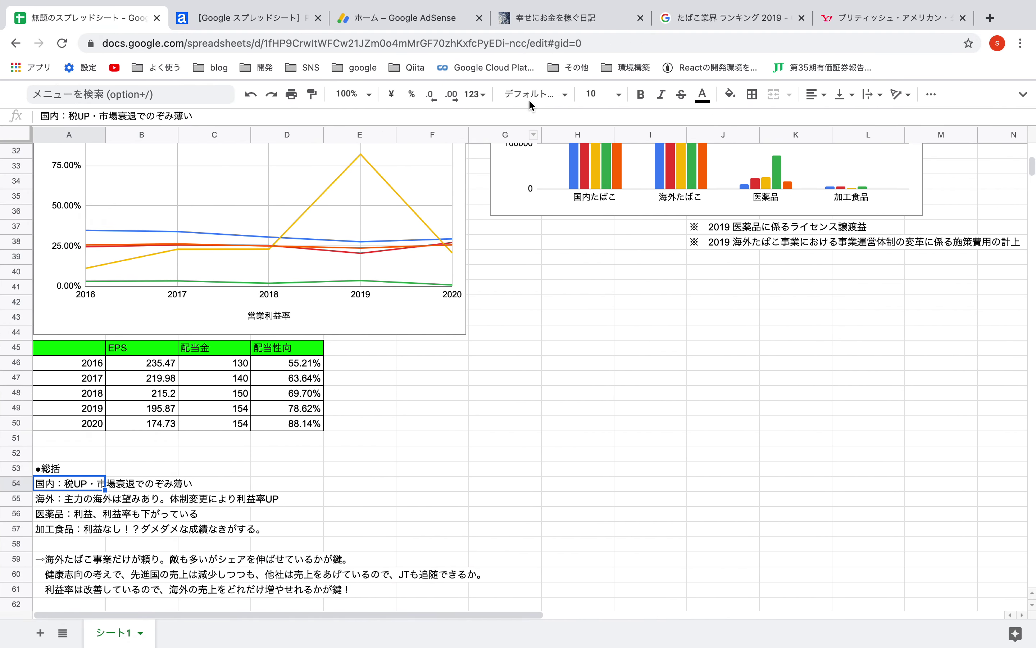
{"action": "left_click", "coordinate": [541, 19]}
{"action": "scroll", "coordinate": [455, 337], "scroll_direction": "up", "scroll_amount": 10}
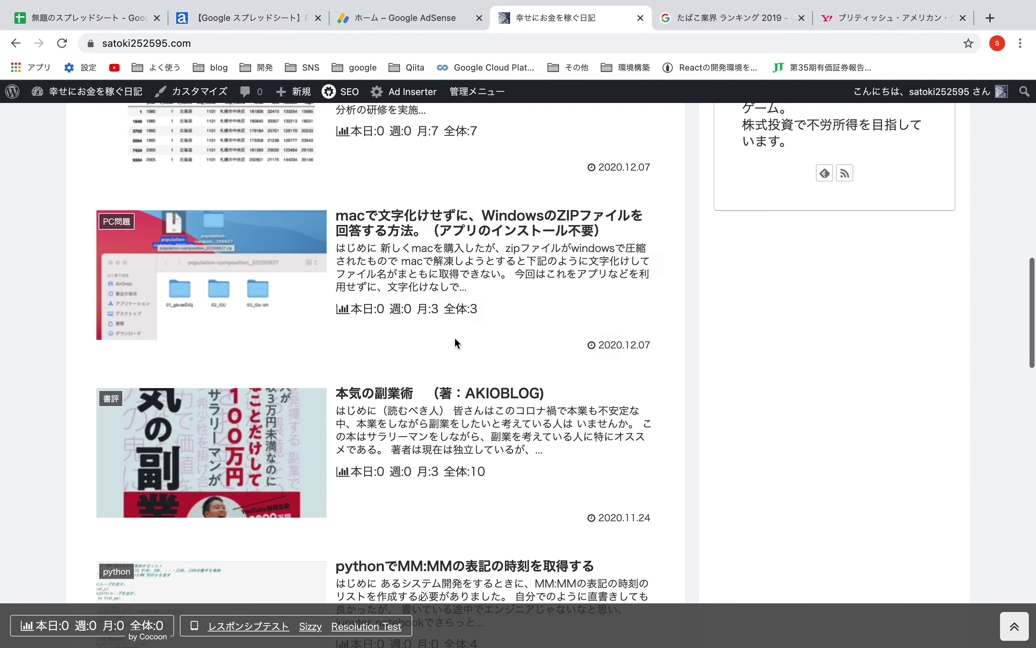
{"action": "key", "text": "ctrl+Right"}
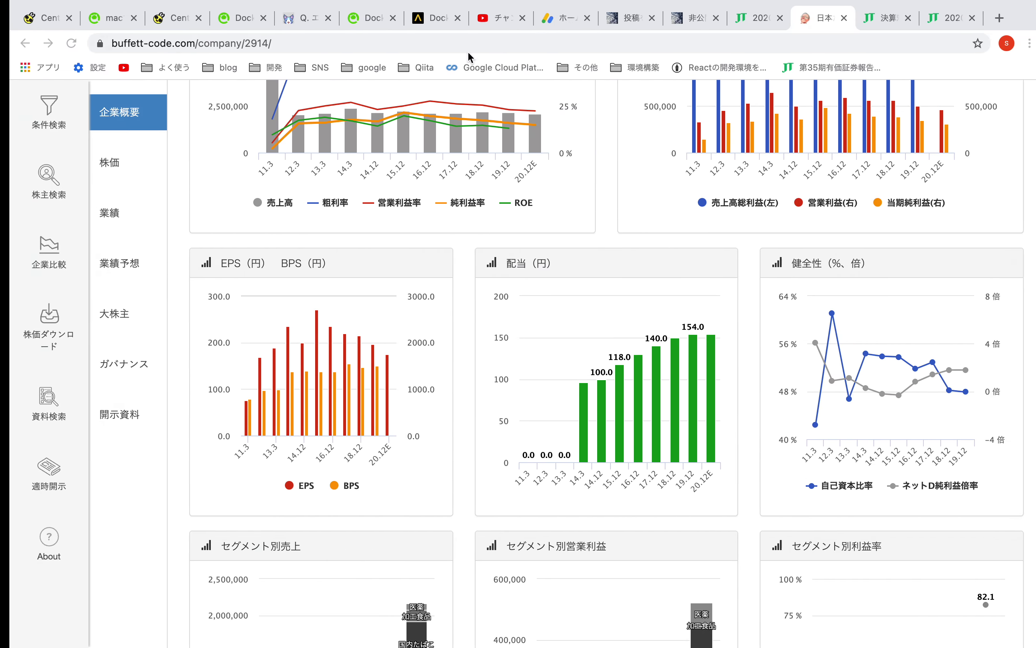
{"action": "left_click", "coordinate": [614, 18]}
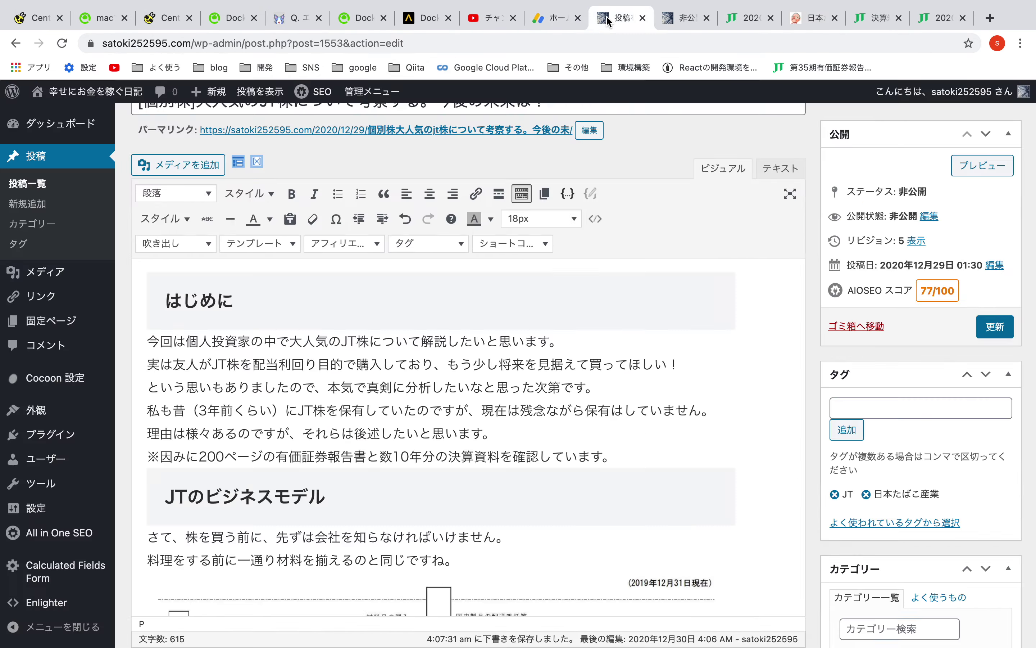
Find the たばこの未来 section of the post and examine its 加熱式たばこの課税標準 table and tax revision text.
{"action": "scroll", "coordinate": [454, 291], "scroll_direction": "down", "scroll_amount": 20}
{"action": "scroll", "coordinate": [454, 292], "scroll_direction": "down", "scroll_amount": 8}
{"action": "scroll", "coordinate": [453, 292], "scroll_direction": "up", "scroll_amount": 5}
{"action": "scroll", "coordinate": [454, 291], "scroll_direction": "down", "scroll_amount": 6}
{"action": "scroll", "coordinate": [453, 290], "scroll_direction": "down", "scroll_amount": 8}
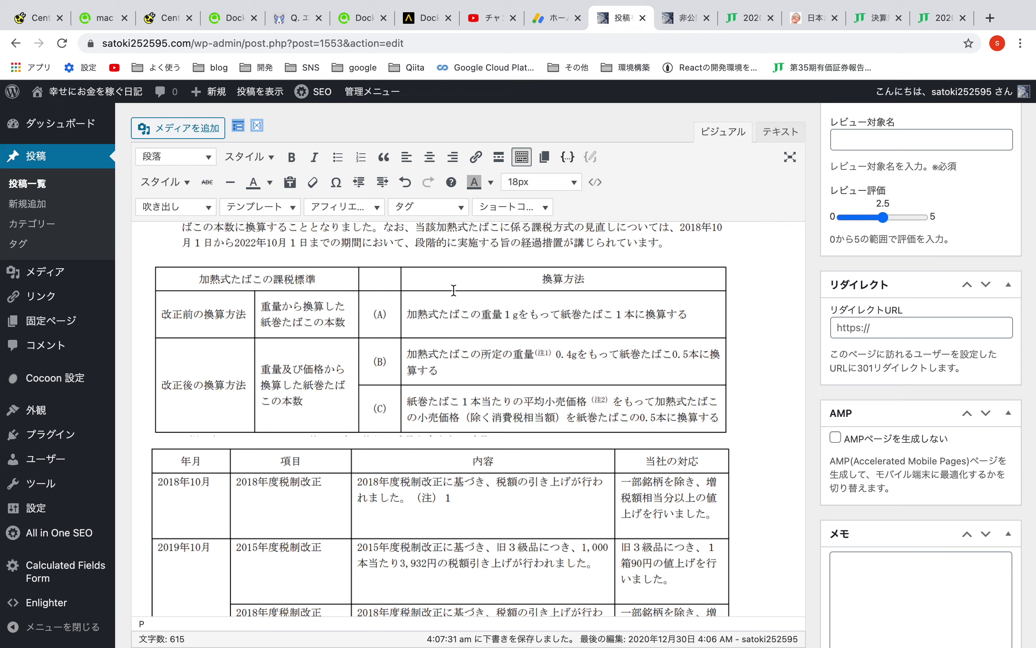
{"action": "scroll", "coordinate": [454, 291], "scroll_direction": "up", "scroll_amount": 1}
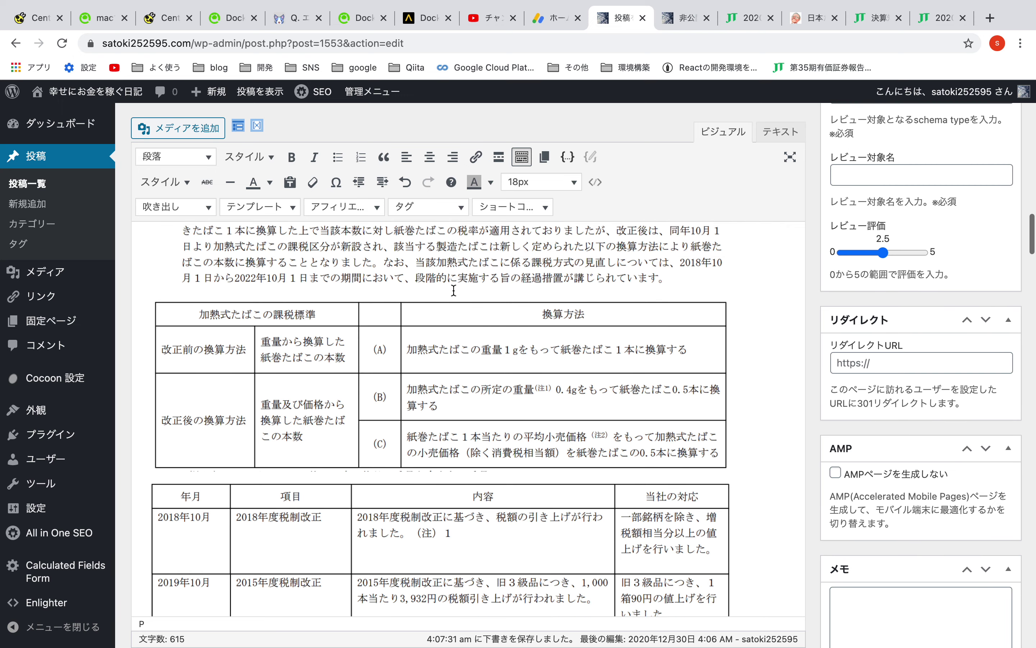
{"action": "scroll", "coordinate": [453, 291], "scroll_direction": "up", "scroll_amount": 1}
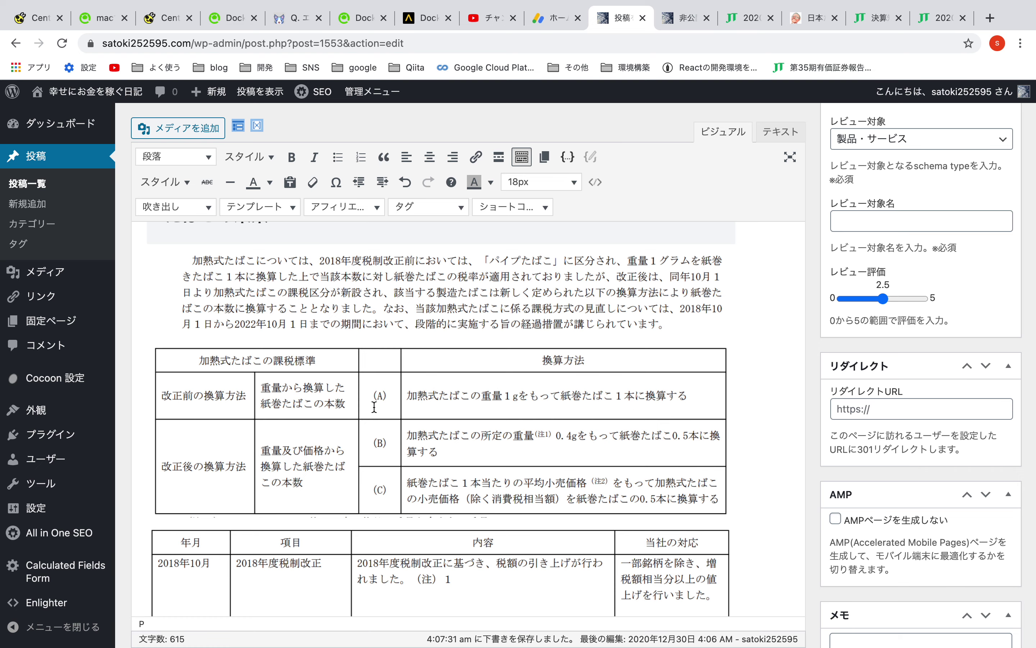
{"action": "scroll", "coordinate": [504, 430], "scroll_direction": "down", "scroll_amount": 2}
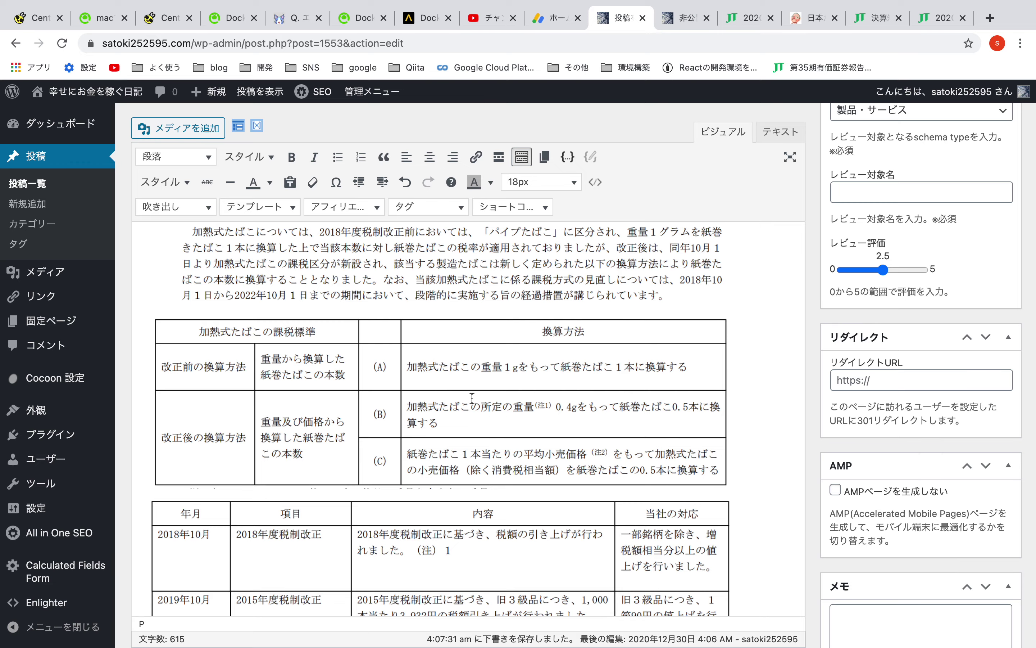
Look over the remaining sections of the post and return to the たばこの未来 heading.
{"action": "scroll", "coordinate": [500, 391], "scroll_direction": "down", "scroll_amount": 3}
{"action": "scroll", "coordinate": [500, 391], "scroll_direction": "down", "scroll_amount": 10}
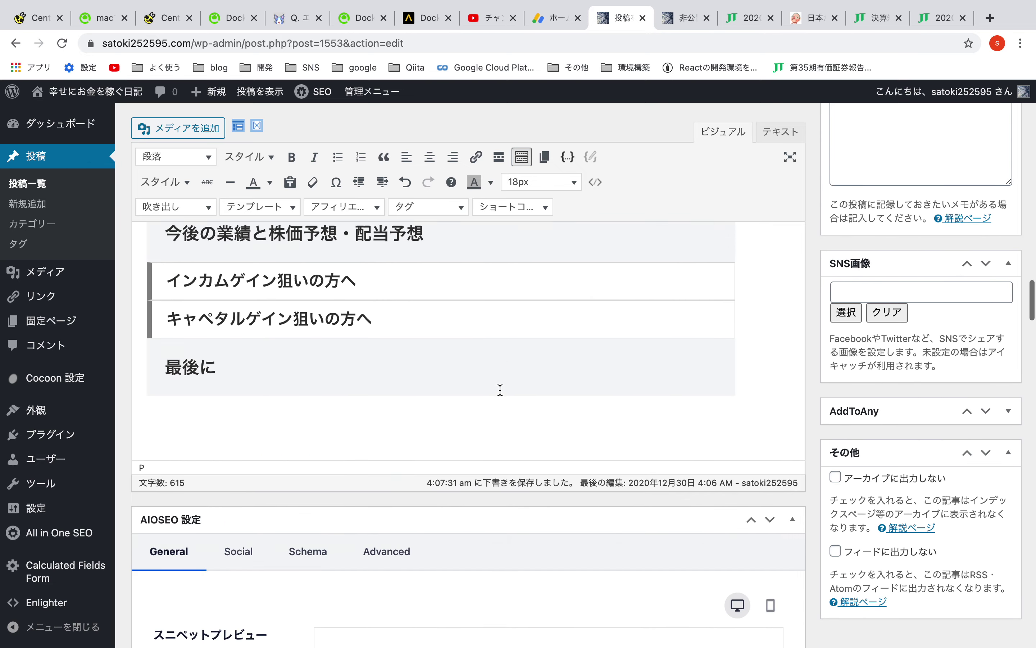
{"action": "scroll", "coordinate": [500, 390], "scroll_direction": "up", "scroll_amount": 5}
{"action": "key", "text": "super+z"}
{"action": "key", "text": "super+z"}
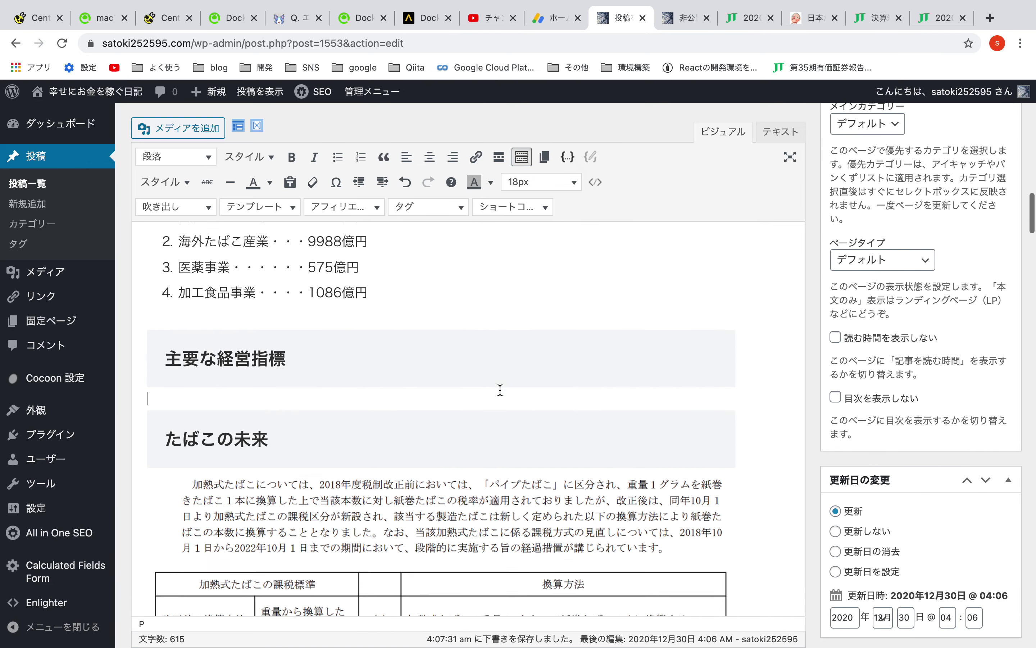
{"action": "scroll", "coordinate": [500, 390], "scroll_direction": "down", "scroll_amount": 1}
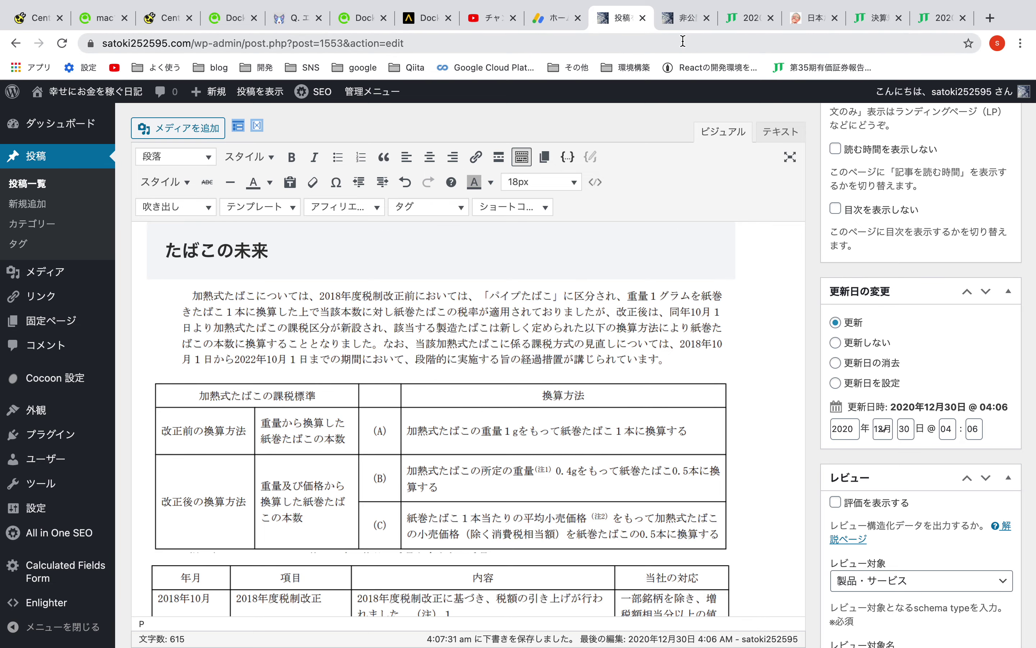
Return to the Google Sheets analysis and compare the 国内 summary line with the 国内たばこ profit and margin charts.
{"action": "key", "text": "ctrl+Right"}
{"action": "key", "text": "ctrl+Left"}
{"action": "key", "text": "ctrl+Right"}
{"action": "key", "text": "ctrl+Right"}
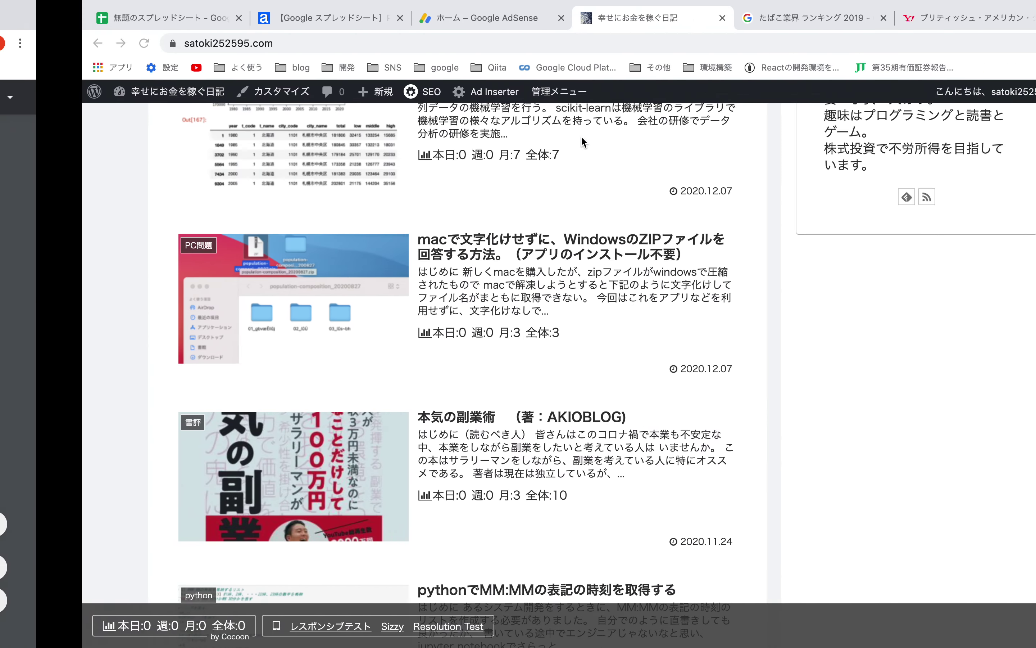
{"action": "left_click", "coordinate": [139, 18]}
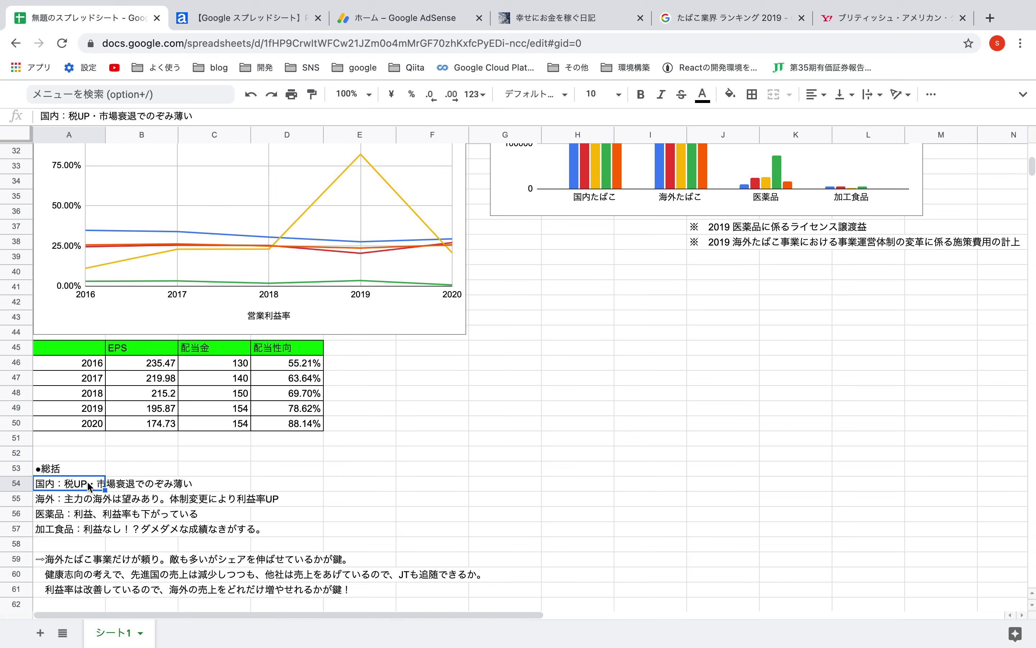
{"action": "scroll", "coordinate": [86, 480], "scroll_direction": "up", "scroll_amount": 3}
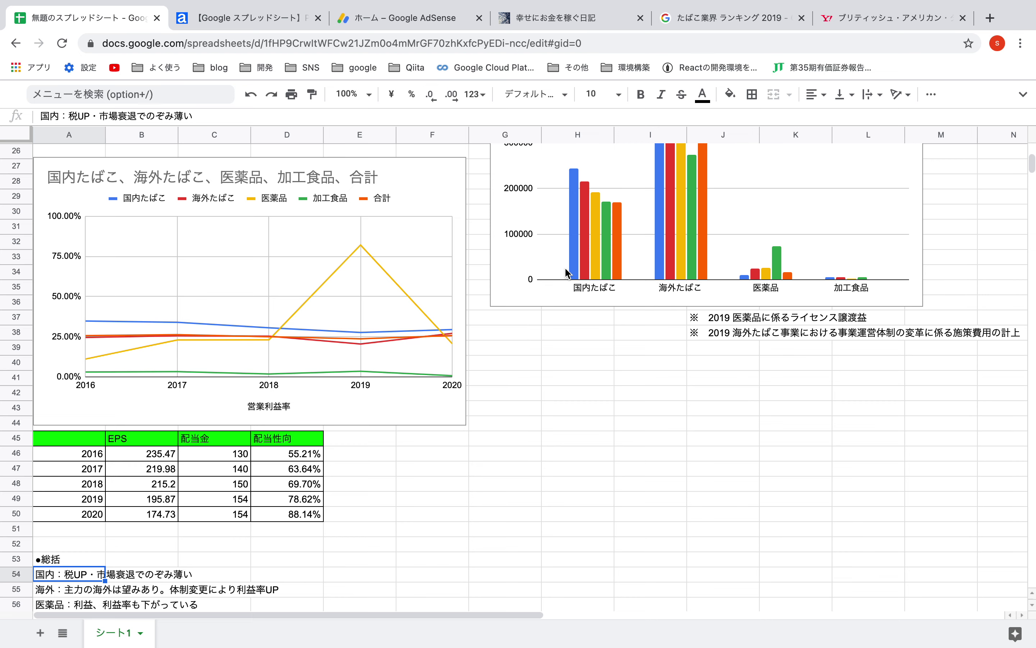
{"action": "scroll", "coordinate": [338, 438], "scroll_direction": "down", "scroll_amount": 1}
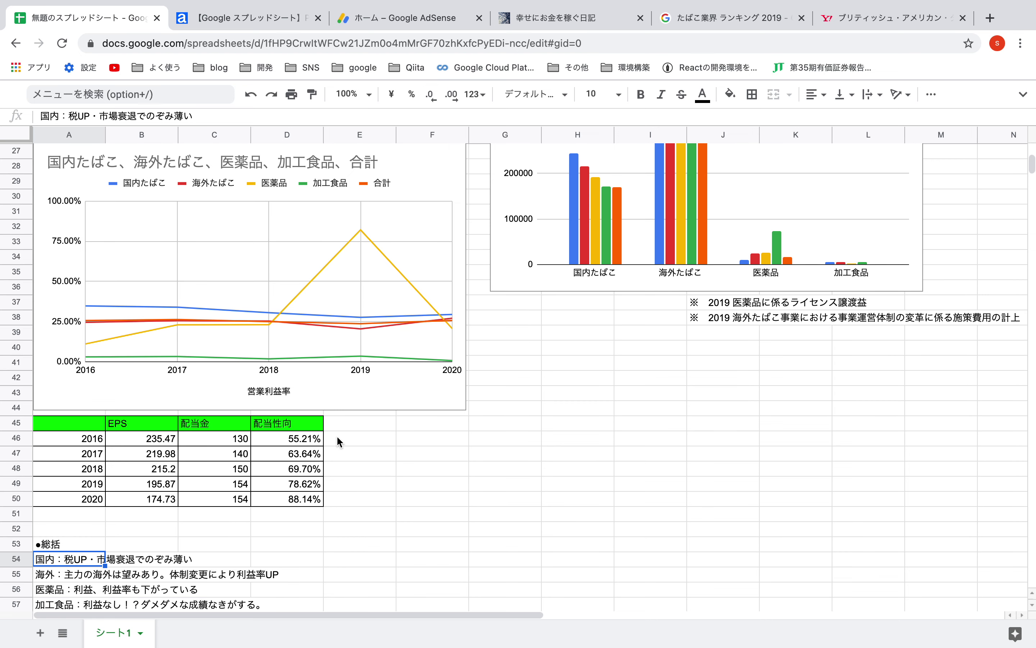
Select the 海外 summary line (A55) and check it against the 海外たばこ figures in the 営業利益率 table.
{"action": "left_click", "coordinate": [54, 574]}
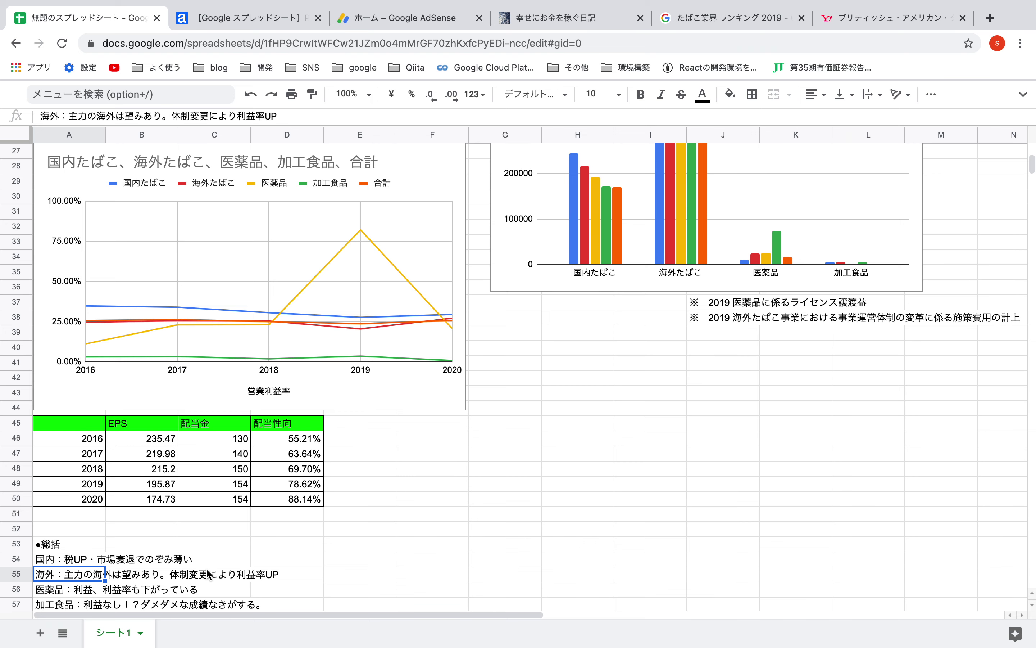
{"action": "scroll", "coordinate": [204, 495], "scroll_direction": "up", "scroll_amount": 6}
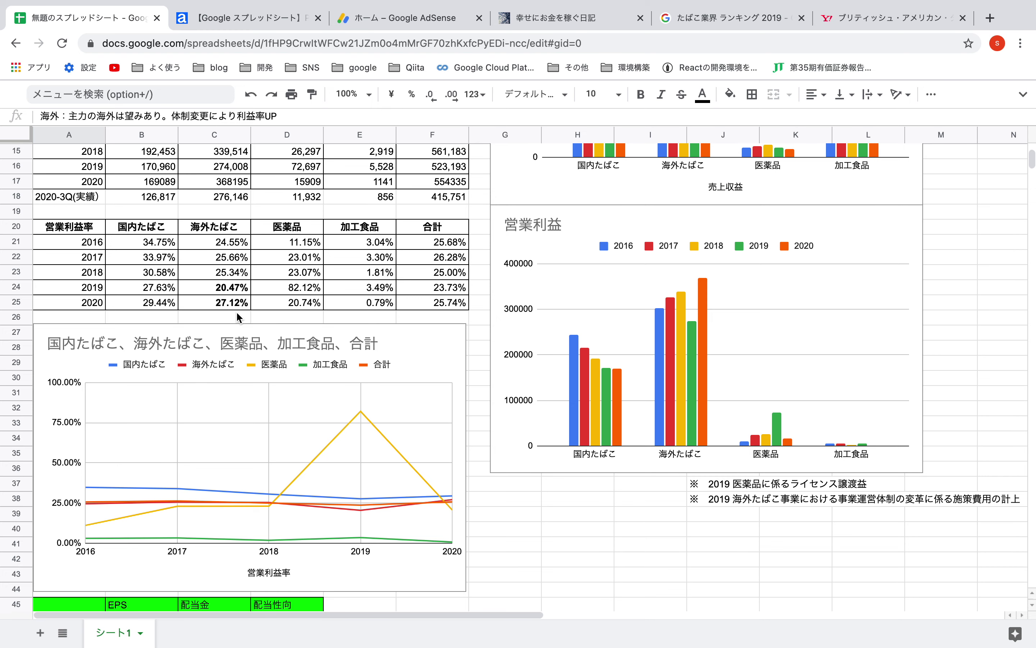
{"action": "scroll", "coordinate": [236, 310], "scroll_direction": "down", "scroll_amount": 7}
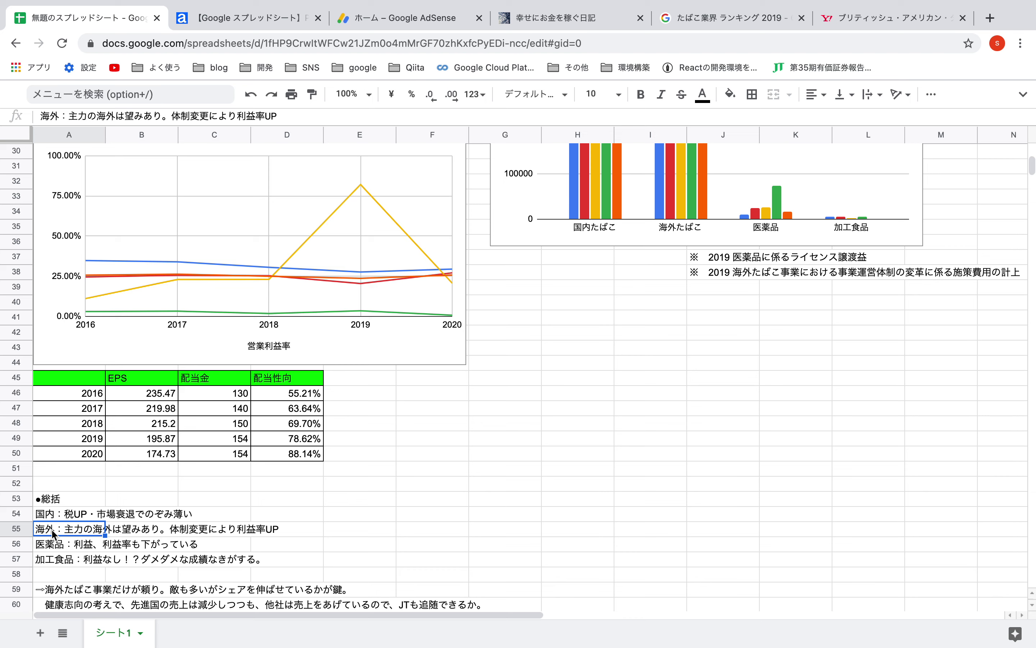
Go through the 医薬品 and 加工食品 lines of the ●総括 summary (A56:A57).
{"action": "key", "text": "Down"}
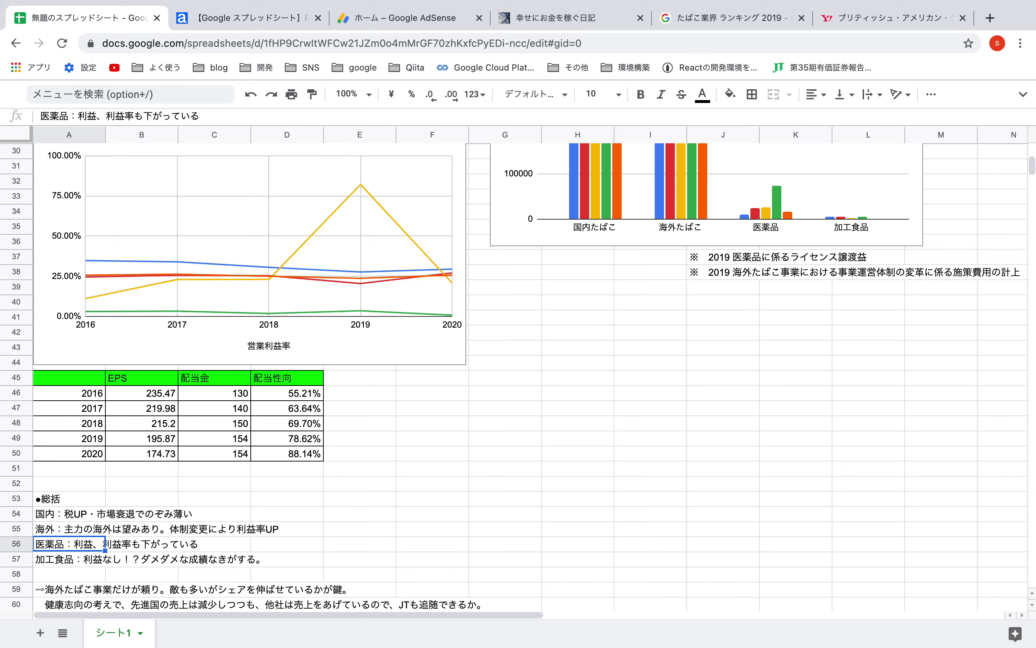
{"action": "key", "text": "Down"}
{"action": "key", "text": "Up"}
{"action": "key", "text": "Down"}
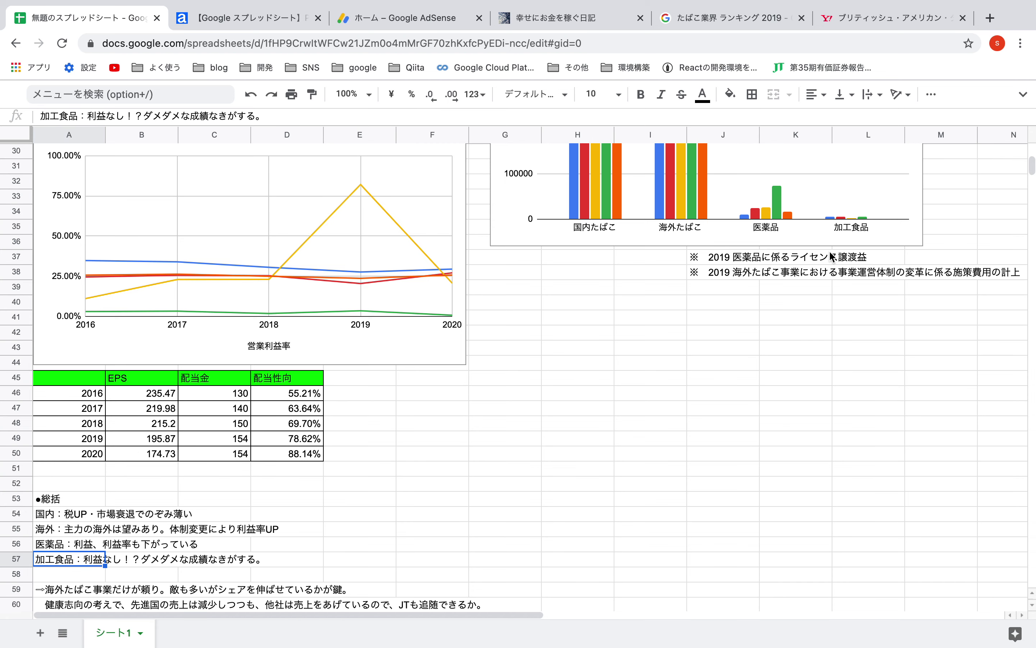
Review the 営業利益率 table and the profit charts, and return to the ●総括 conclusions.
{"action": "scroll", "coordinate": [833, 259], "scroll_direction": "up", "scroll_amount": 3}
{"action": "scroll", "coordinate": [825, 320], "scroll_direction": "up", "scroll_amount": 3}
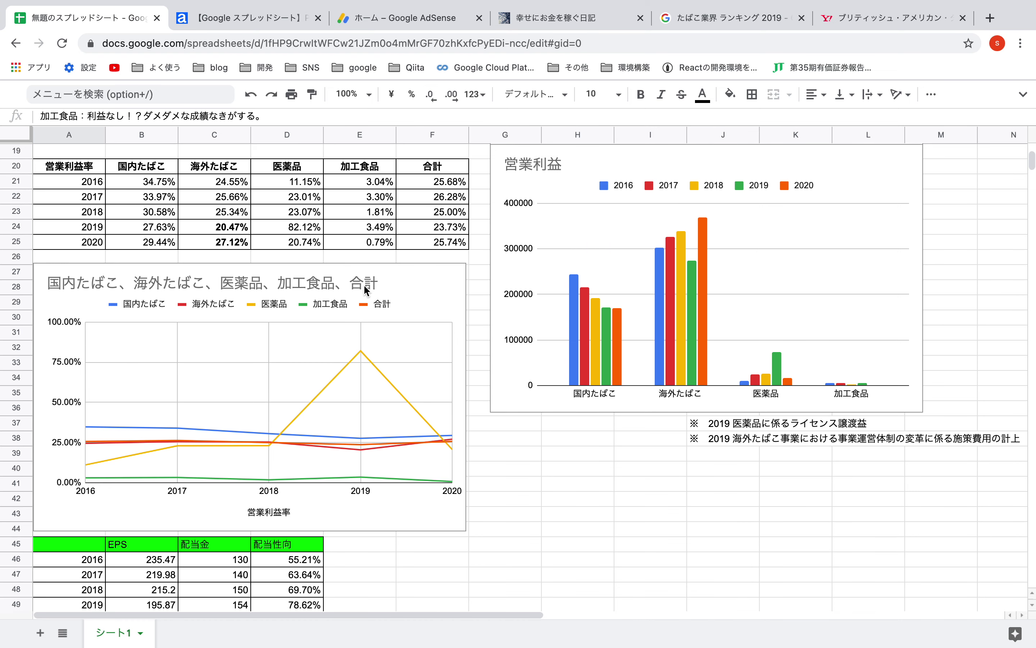
{"action": "scroll", "coordinate": [329, 371], "scroll_direction": "down", "scroll_amount": 6}
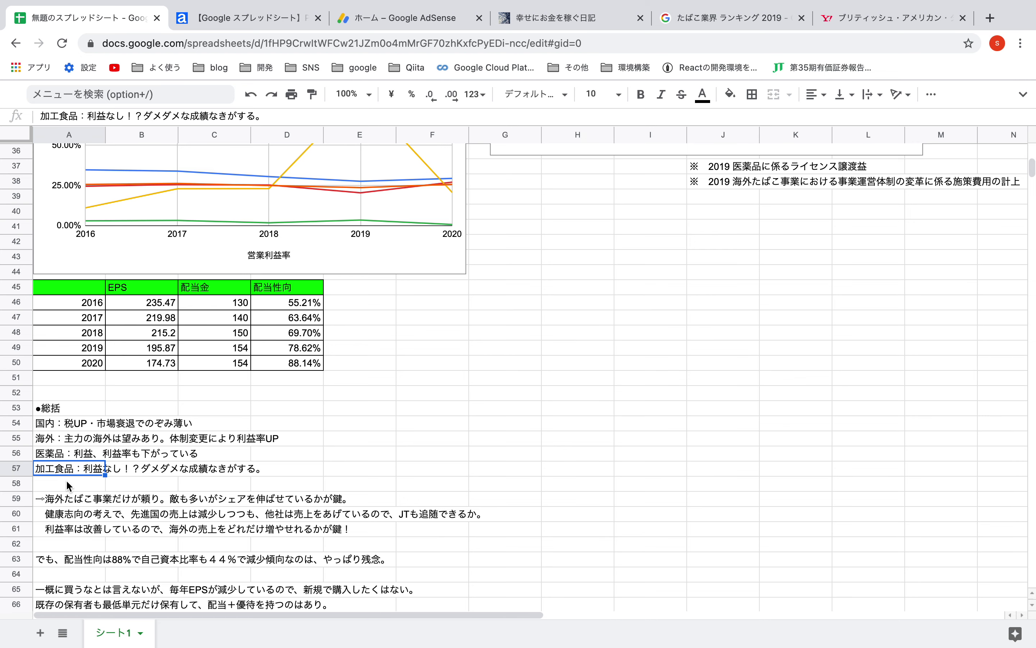
{"action": "scroll", "coordinate": [66, 479], "scroll_direction": "down", "scroll_amount": 1}
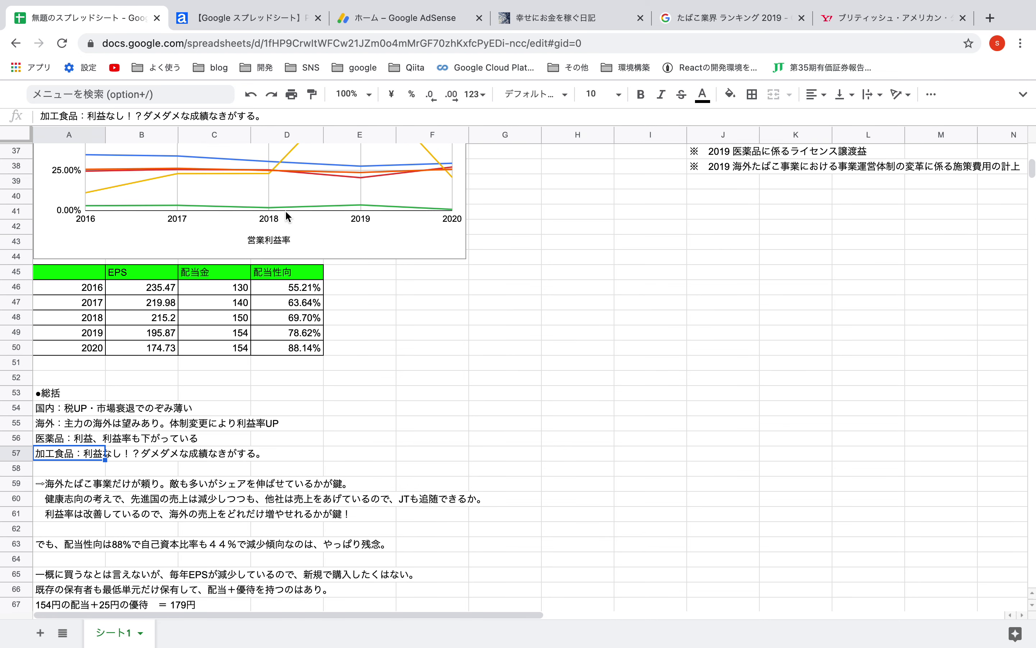
Shorten the 加工食品 summary line (A57) to 加工食品：利益なし！.
{"action": "left_click", "coordinate": [51, 467]}
{"action": "left_click", "coordinate": [51, 452]}
{"action": "left_click_drag", "start_coordinate": [262, 115], "coordinate": [147, 113]}
{"action": "key", "text": "BackSpace"}
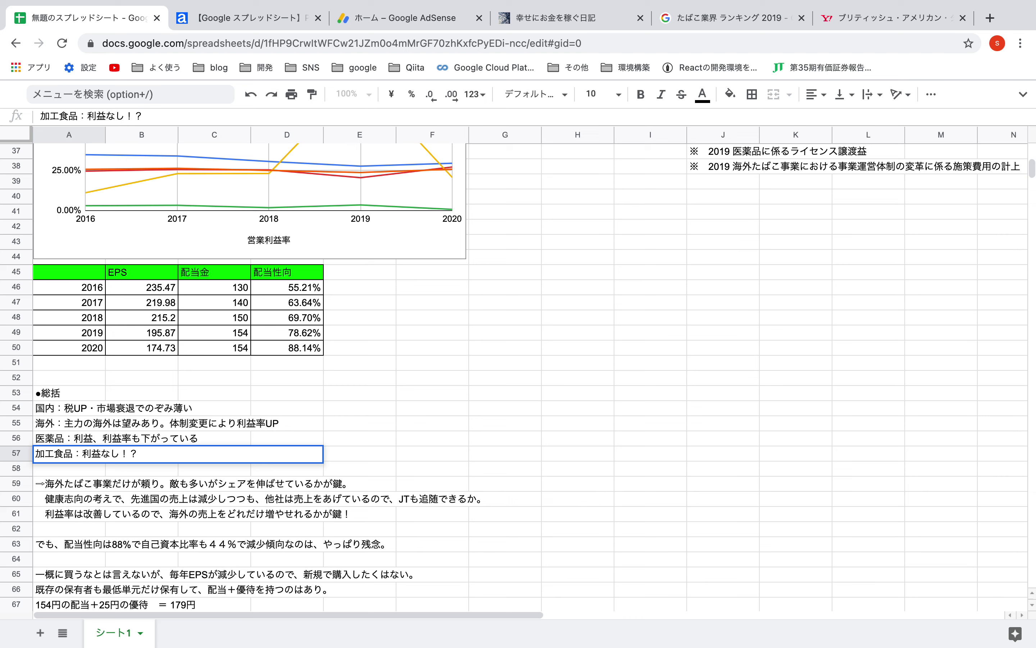
{"action": "key", "text": "BackSpace"}
{"action": "left_click", "coordinate": [118, 397]}
{"action": "scroll", "coordinate": [81, 454], "scroll_direction": "down", "scroll_amount": 1}
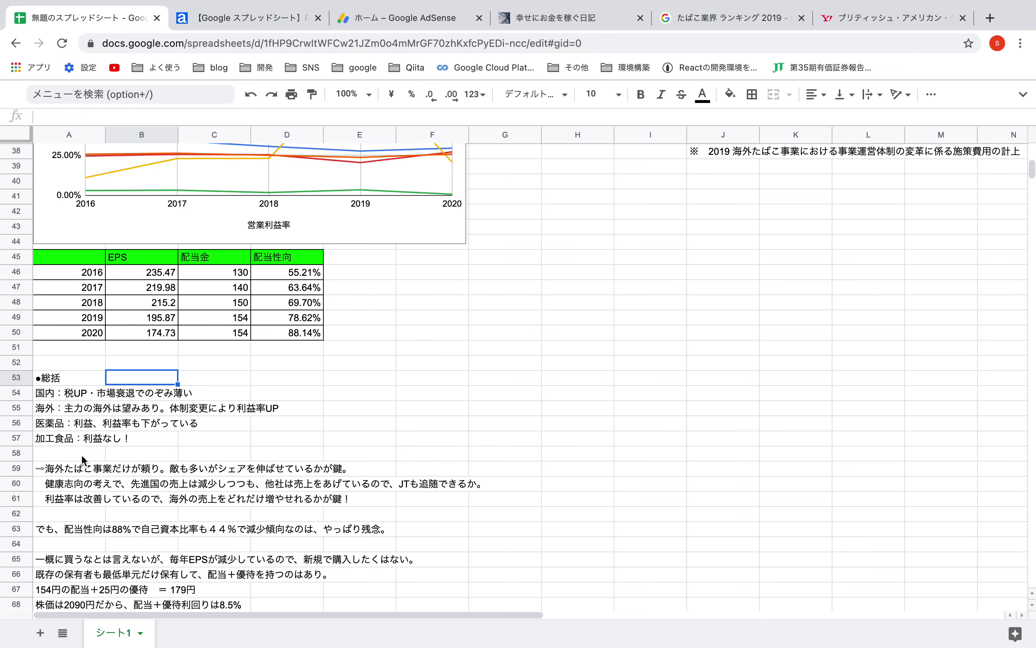
Go through the ●総括 conclusions on 海外たばこ, 利益率 and 配当性向 (A59:A63).
{"action": "scroll", "coordinate": [81, 453], "scroll_direction": "down", "scroll_amount": 1}
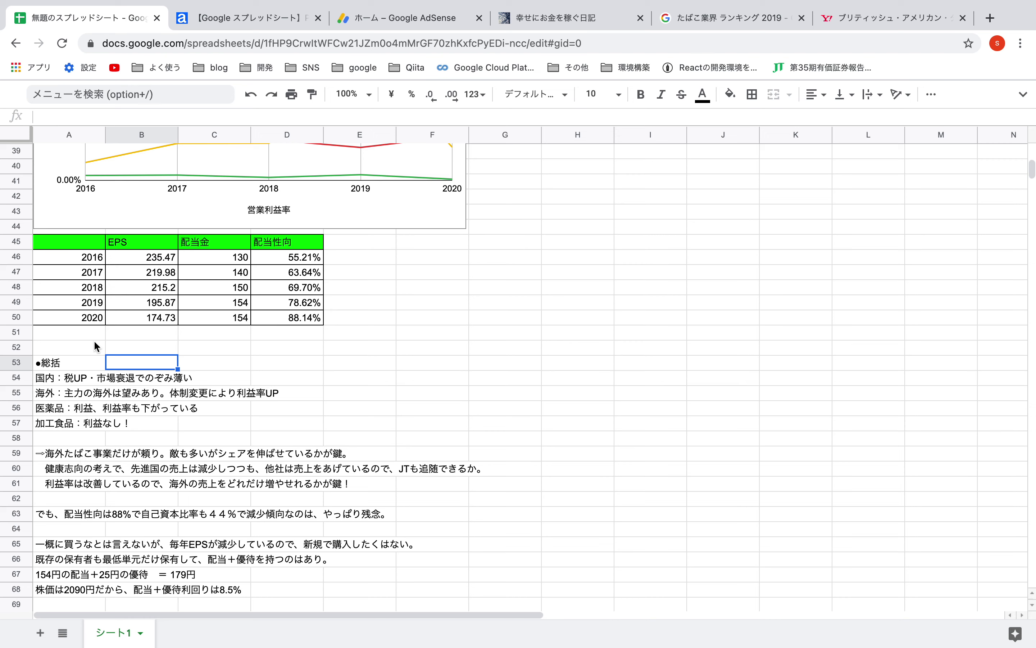
{"action": "scroll", "coordinate": [82, 409], "scroll_direction": "down", "scroll_amount": 1}
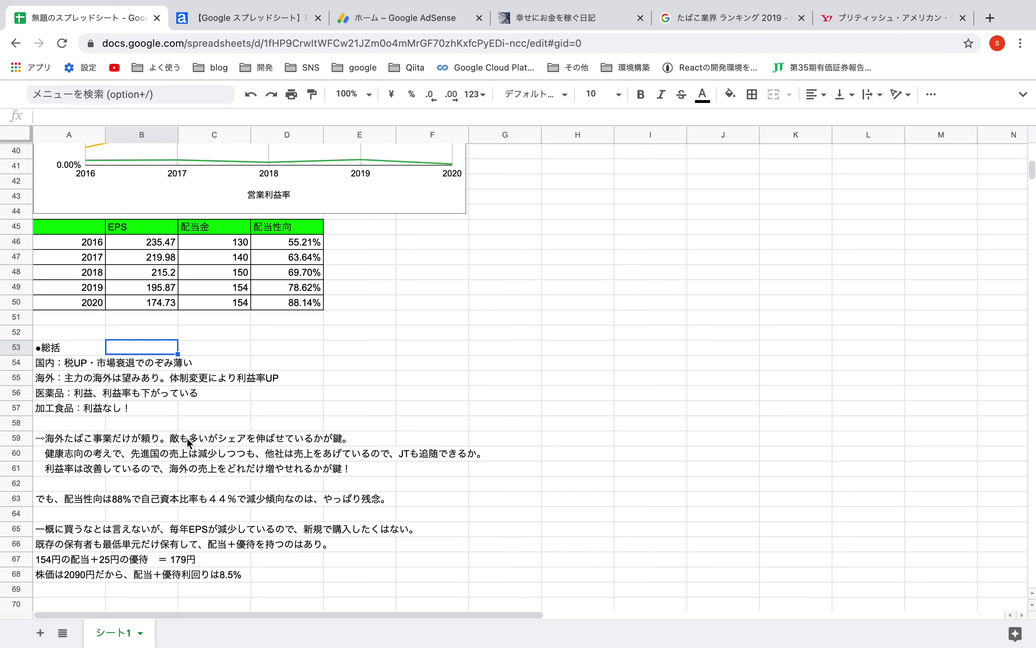
{"action": "left_click", "coordinate": [56, 460]}
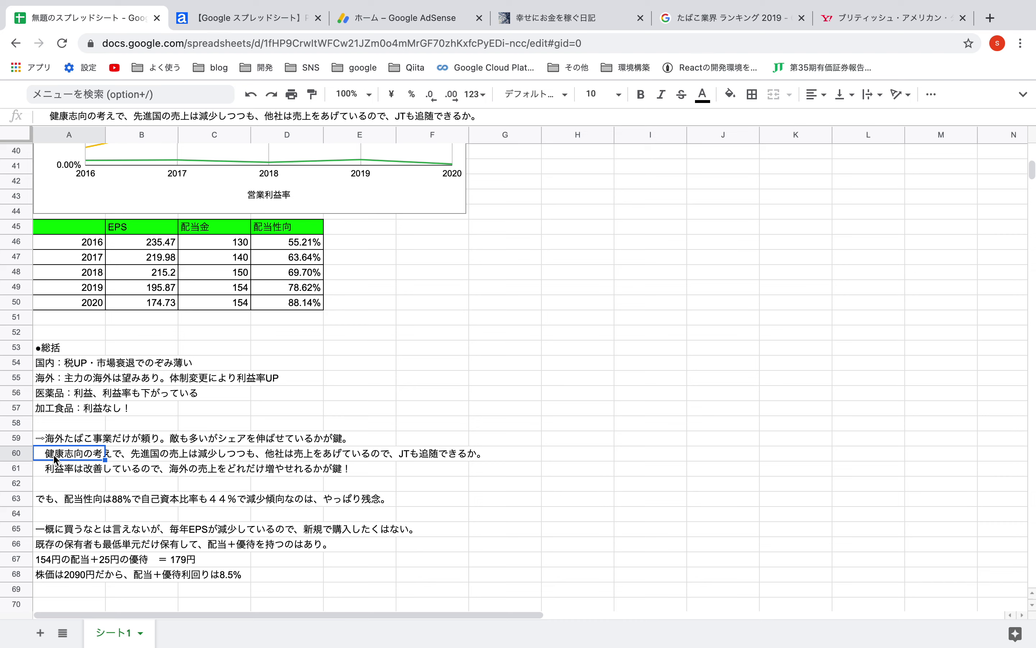
{"action": "left_click", "coordinate": [56, 468]}
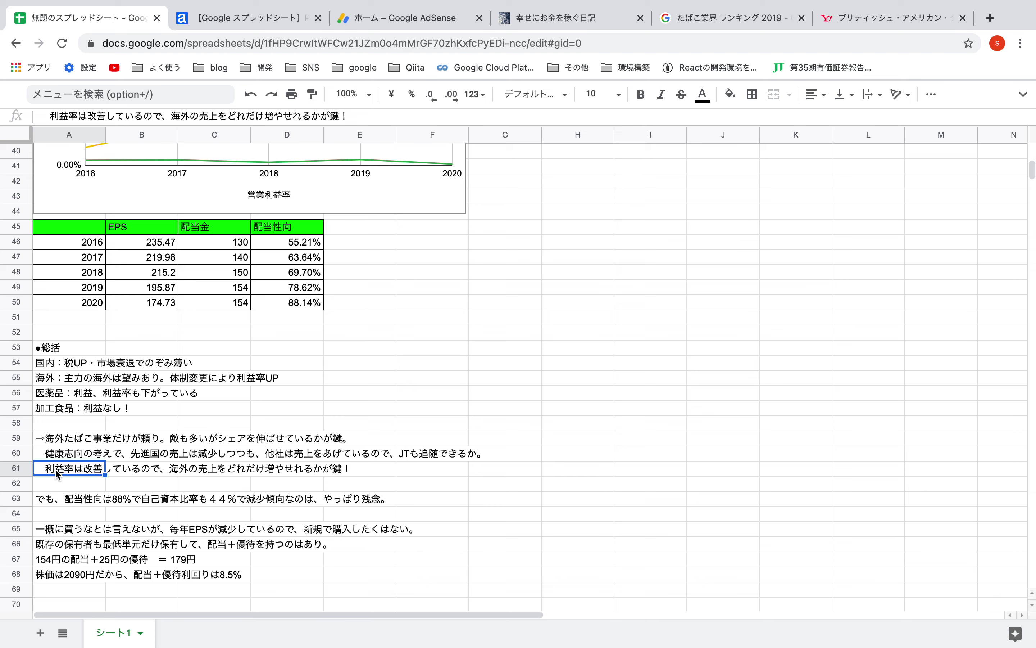
{"action": "scroll", "coordinate": [56, 468], "scroll_direction": "down", "scroll_amount": 1}
{"action": "left_click", "coordinate": [54, 483]}
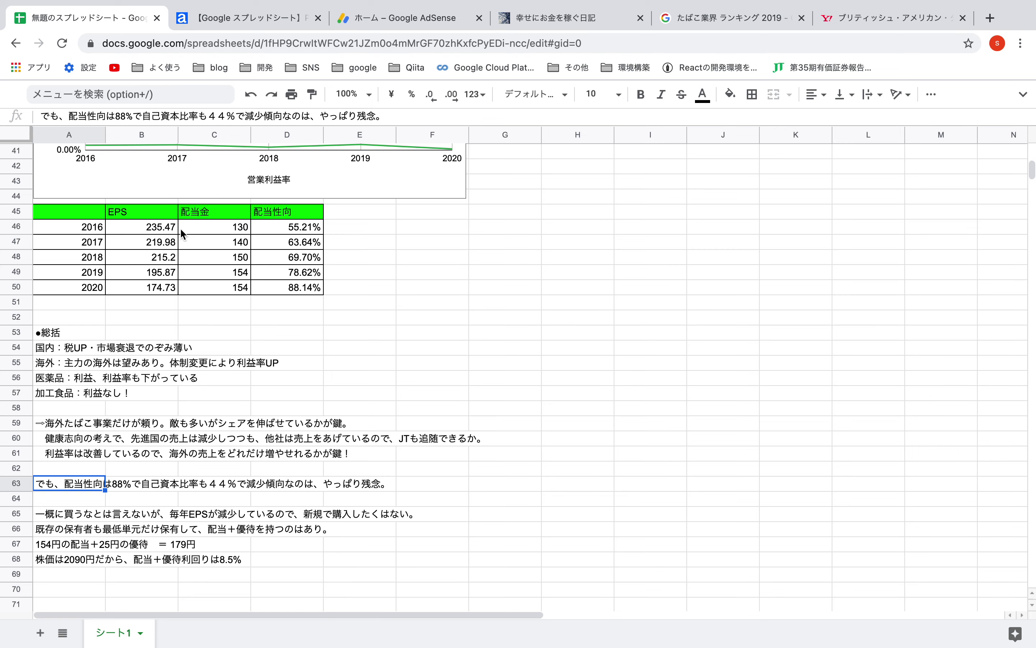
Switch to the 第35期有価証券報告書 PDF and look up 自己資本比率 in the 提出会社の経営指標等 table.
{"action": "key", "text": "ctrl+Left"}
{"action": "scroll", "coordinate": [456, 224], "scroll_direction": "up", "scroll_amount": 20}
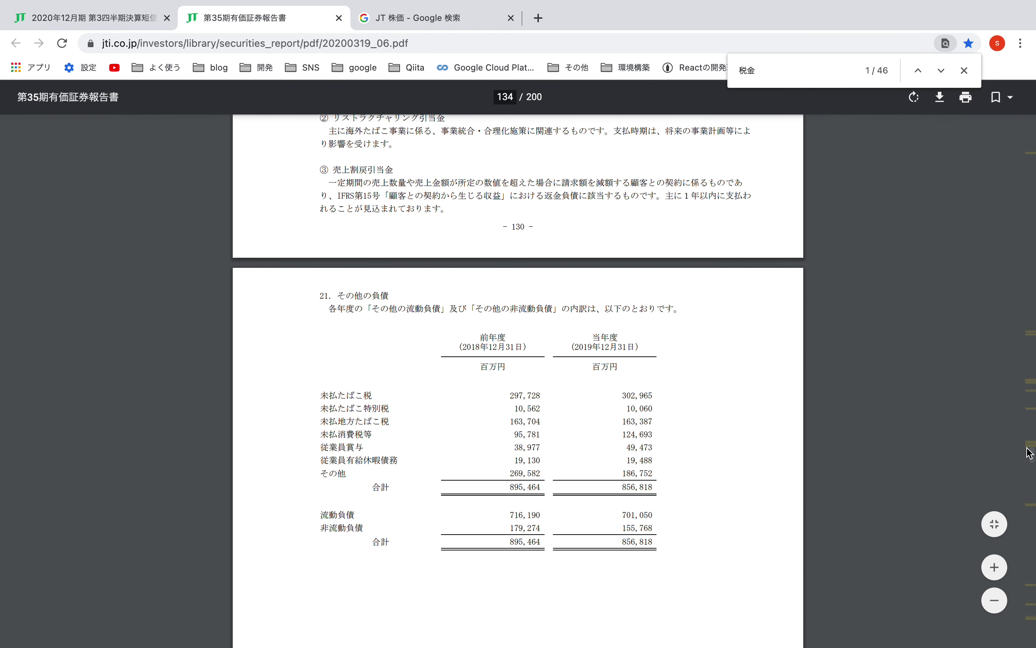
{"action": "scroll", "coordinate": [1030, 450], "scroll_direction": "up", "scroll_amount": 3}
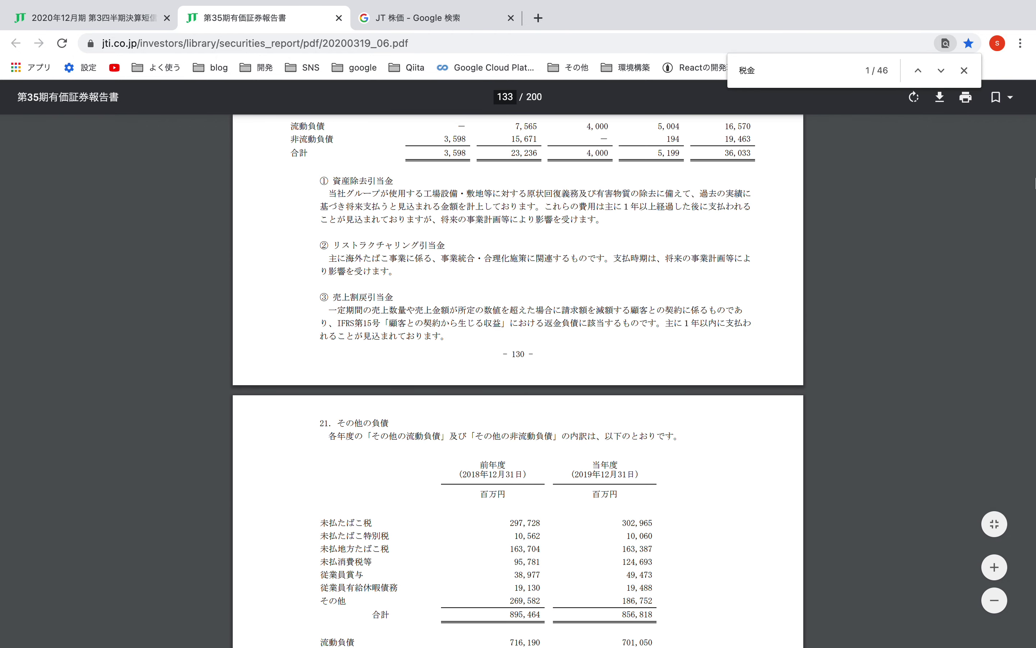
{"action": "scroll", "coordinate": [941, 310], "scroll_direction": "up", "scroll_amount": 7}
{"action": "left_click_drag", "start_coordinate": [1027, 448], "coordinate": [1030, 124]}
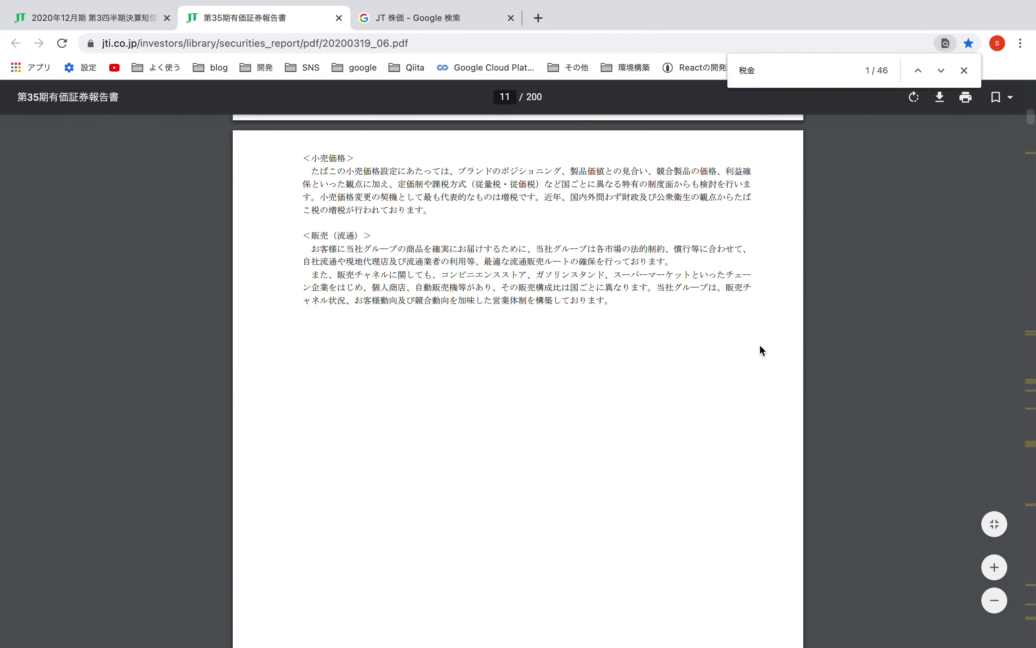
{"action": "scroll", "coordinate": [760, 347], "scroll_direction": "up", "scroll_amount": 20}
{"action": "scroll", "coordinate": [760, 347], "scroll_direction": "down", "scroll_amount": 15}
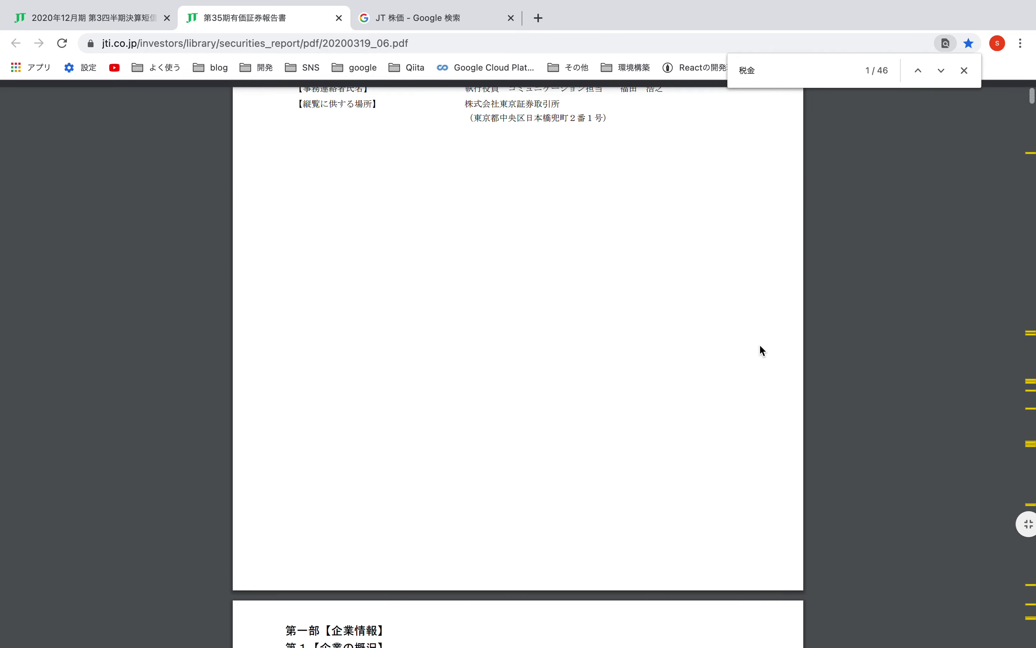
{"action": "scroll", "coordinate": [759, 344], "scroll_direction": "down", "scroll_amount": 15}
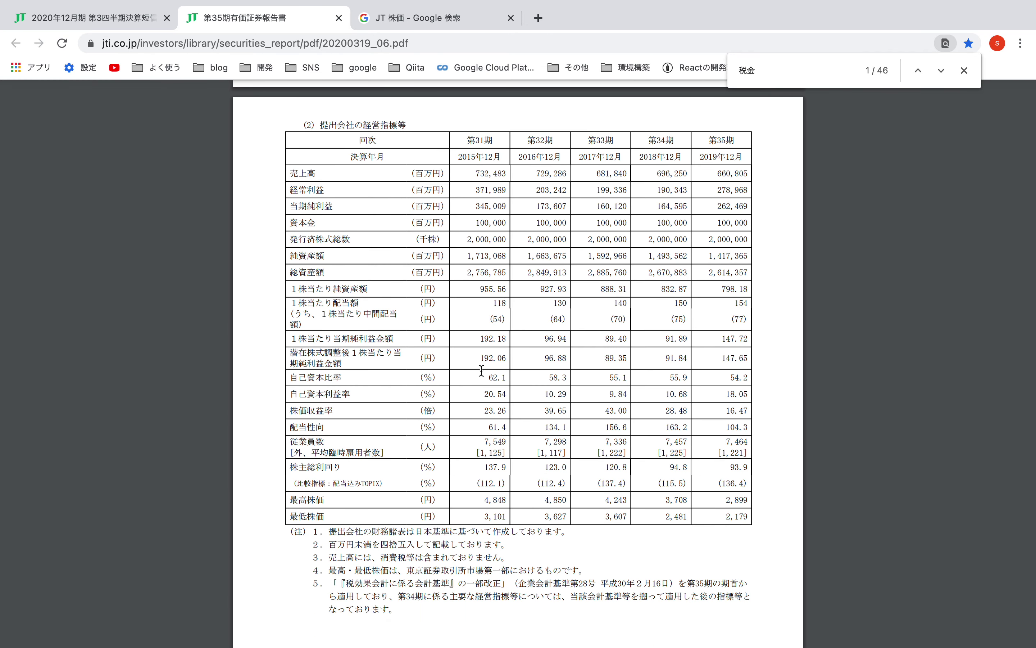
Return to the spreadsheet and step through the 配当性向 values for 2016 to 2020 (D46:D50).
{"action": "key", "text": "ctrl+Right"}
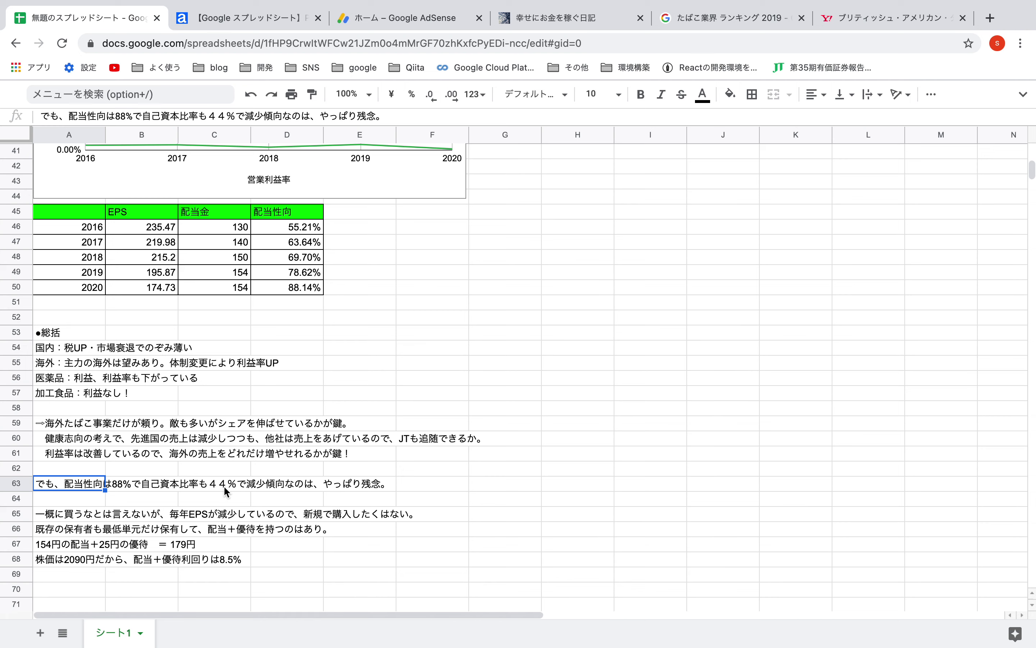
{"action": "left_click", "coordinate": [156, 227]}
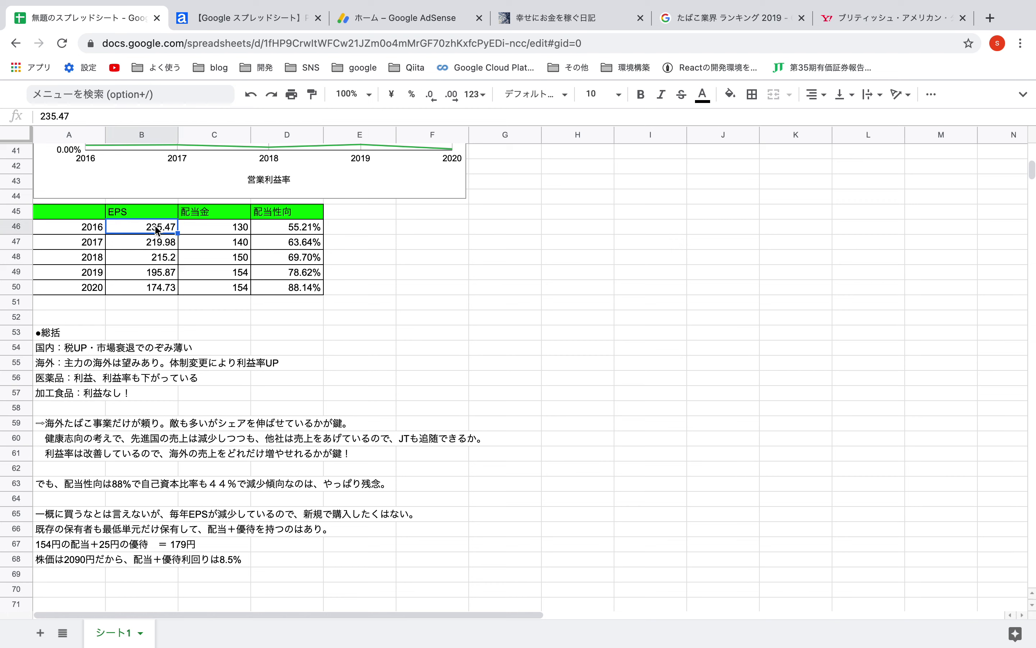
{"action": "left_click", "coordinate": [307, 225]}
{"action": "key", "text": "Down"}
{"action": "key", "text": "Down"}
{"action": "key", "text": "Down"}
{"action": "key", "text": "Down"}
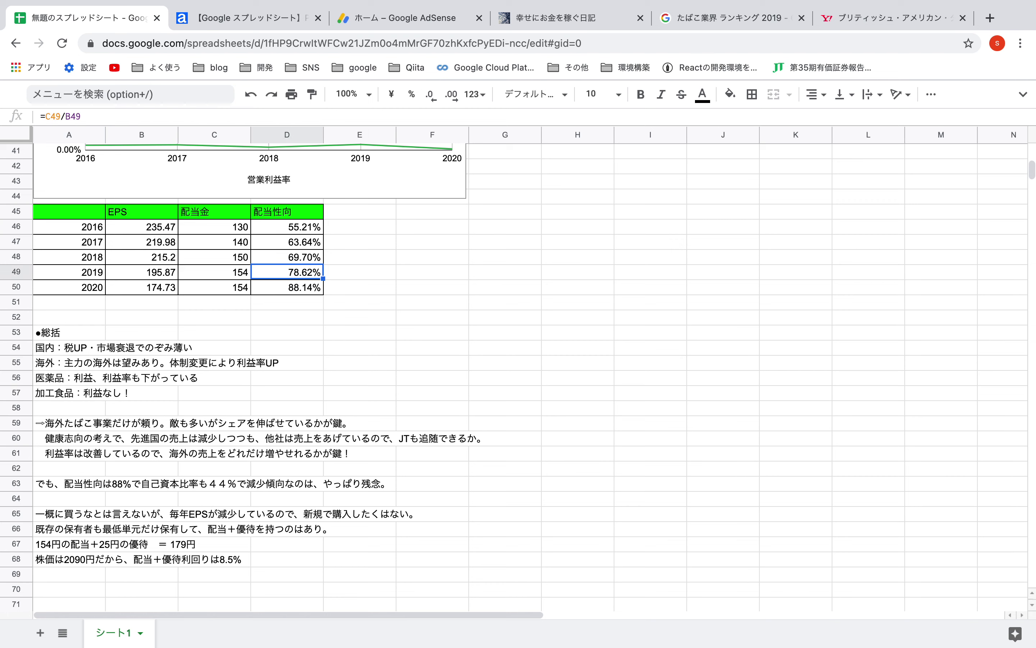
{"action": "key", "text": "Down"}
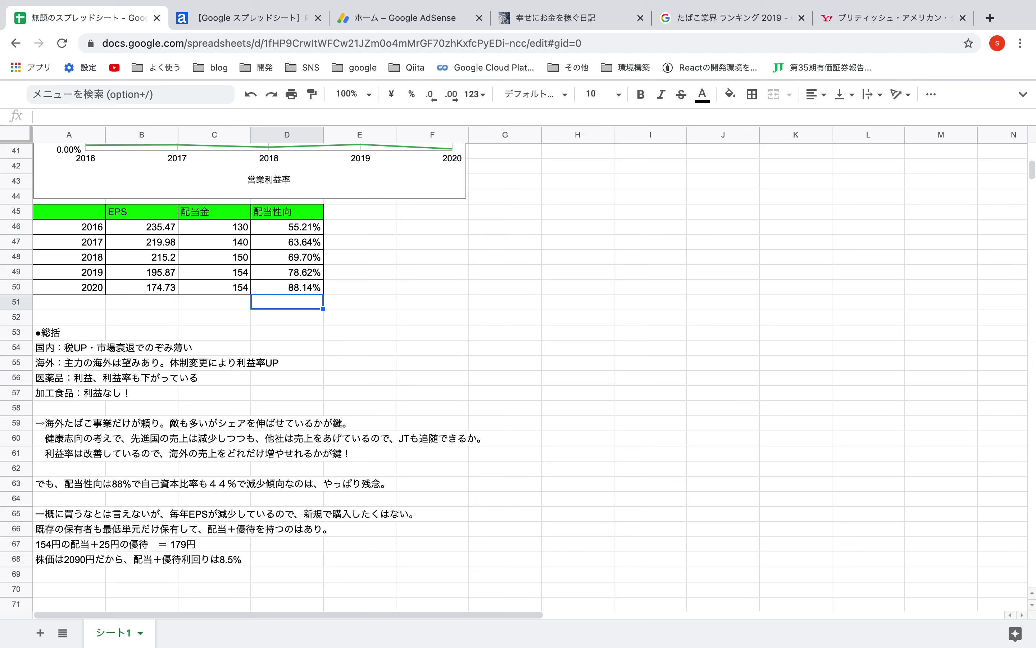
Compare the 2020 配当金 (C50) with the yearly 配当性向 values above and beside it.
{"action": "key", "text": "Left"}
{"action": "key", "text": "Up"}
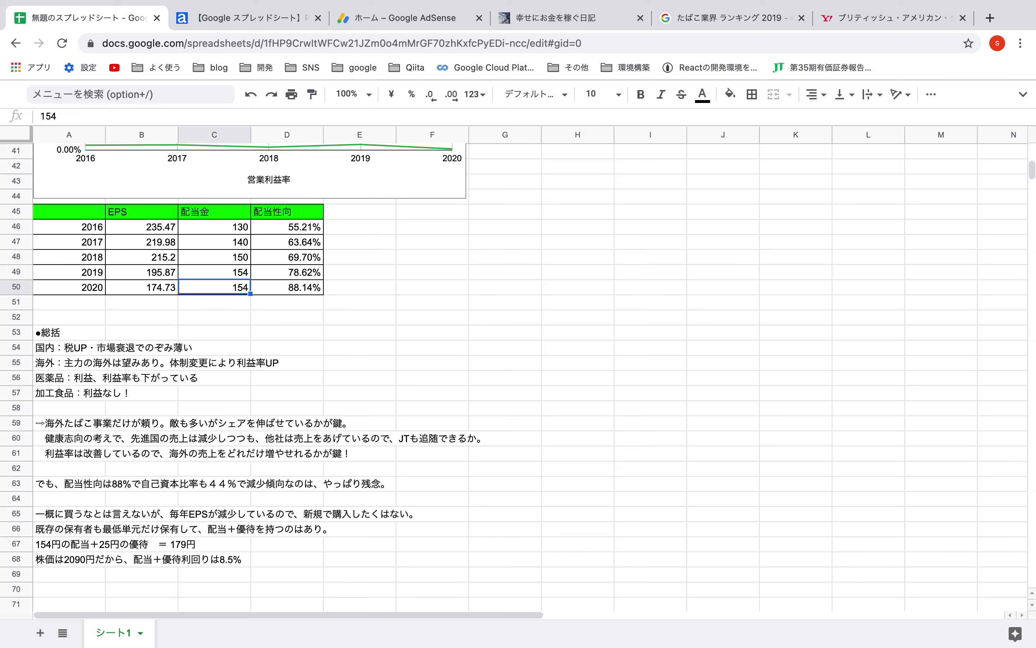
{"action": "key", "text": "Down"}
{"action": "key", "text": "Right"}
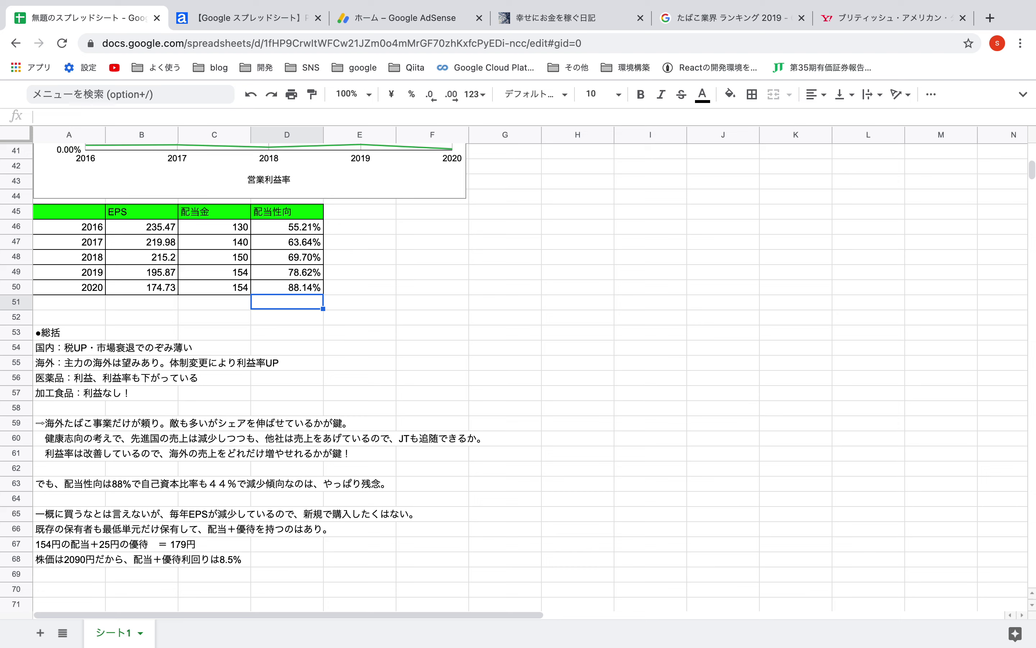
{"action": "key", "text": "Up"}
{"action": "key", "text": "Up"}
{"action": "key", "text": "Up"}
{"action": "key", "text": "Up"}
{"action": "key", "text": "Down"}
{"action": "key", "text": "Down"}
{"action": "key", "text": "Down"}
{"action": "key", "text": "Down"}
{"action": "left_click", "coordinate": [214, 288]}
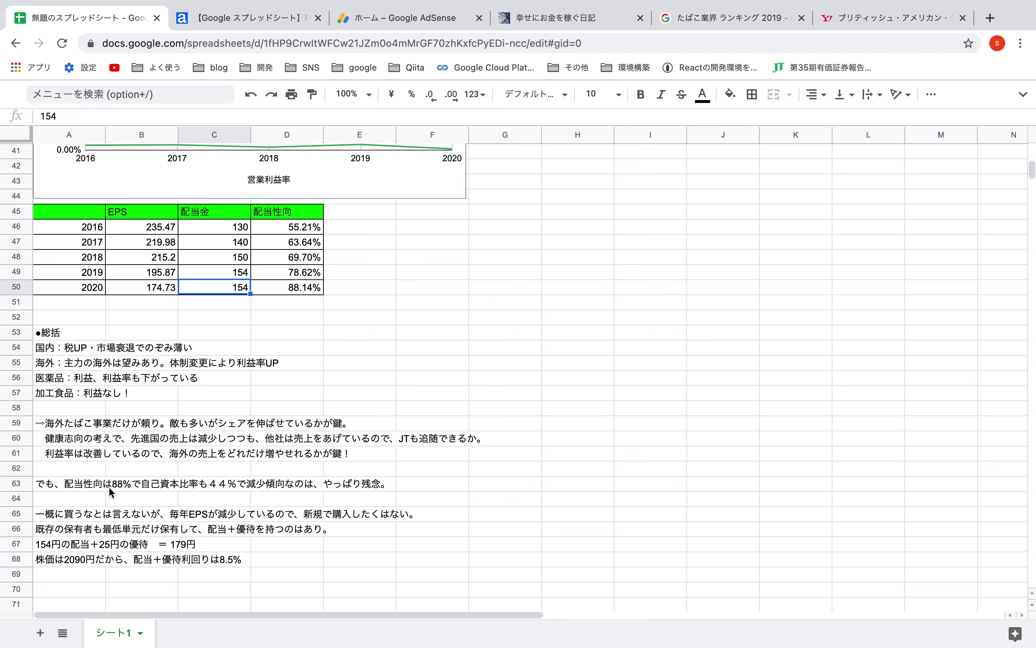
Select the new-purchase conclusion (A65), check JT's 1年 share price chart in the Google results, and return to the spreadsheet.
{"action": "scroll", "coordinate": [111, 492], "scroll_direction": "down", "scroll_amount": 1}
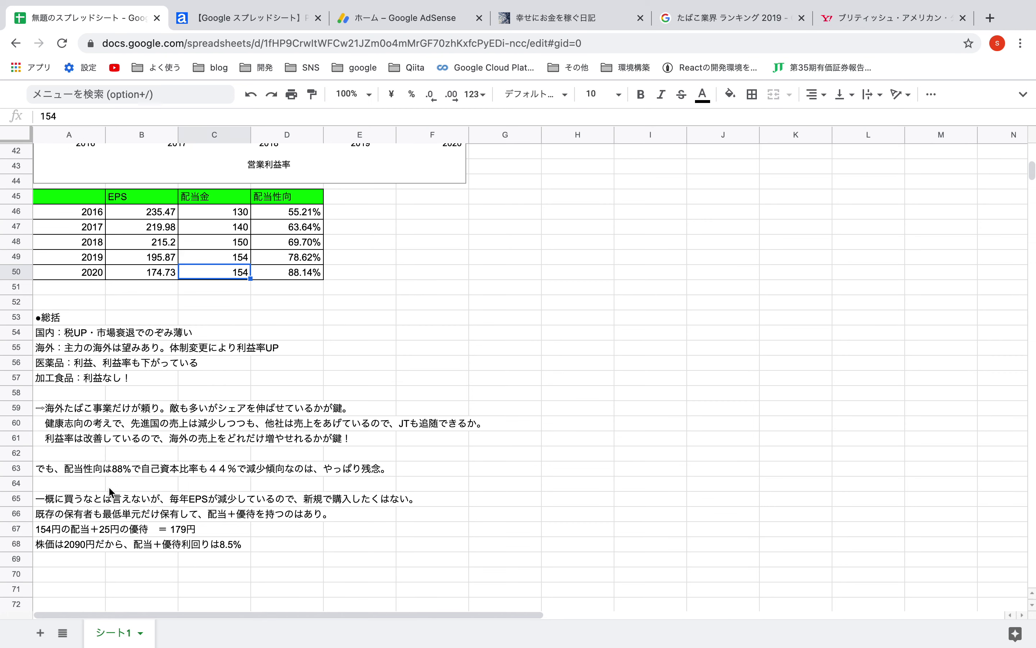
{"action": "left_click", "coordinate": [50, 505]}
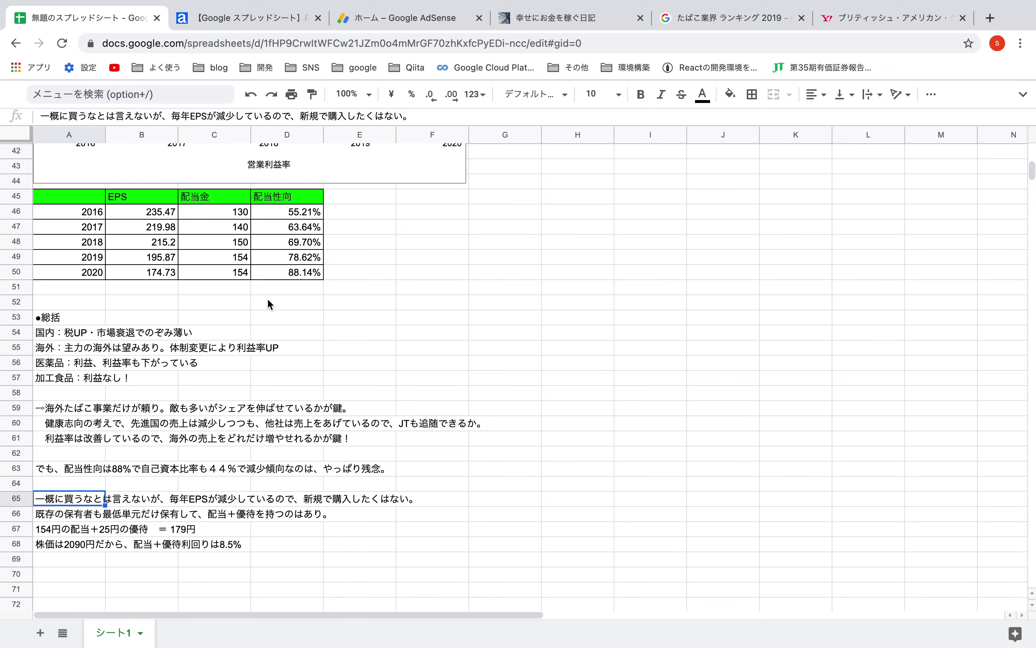
{"action": "key", "text": "ctrl+Left"}
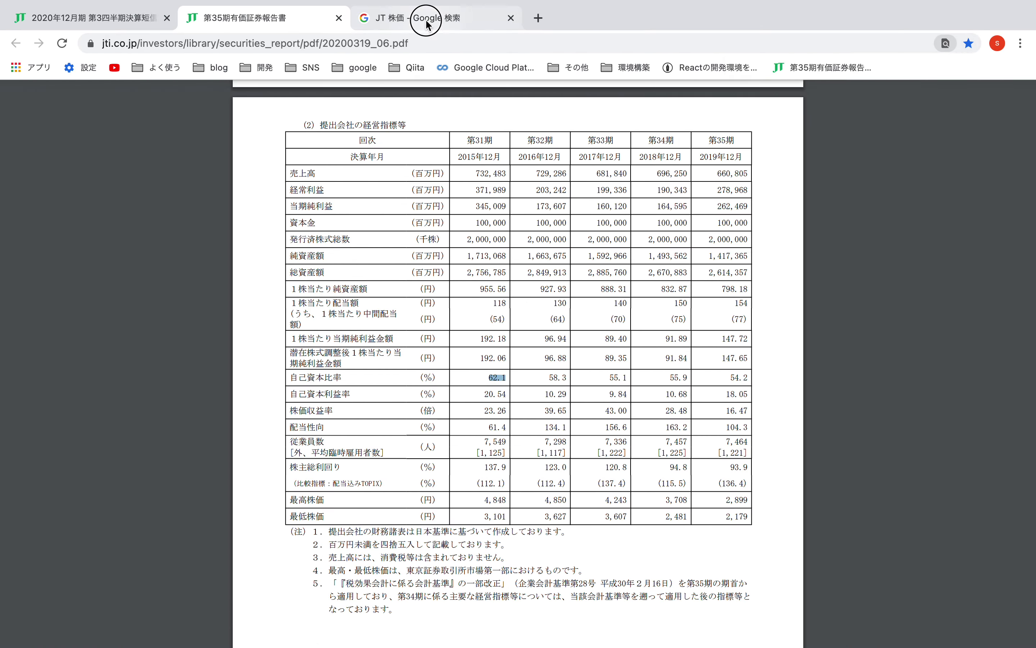
{"action": "left_click", "coordinate": [428, 19]}
{"action": "left_click", "coordinate": [452, 239]}
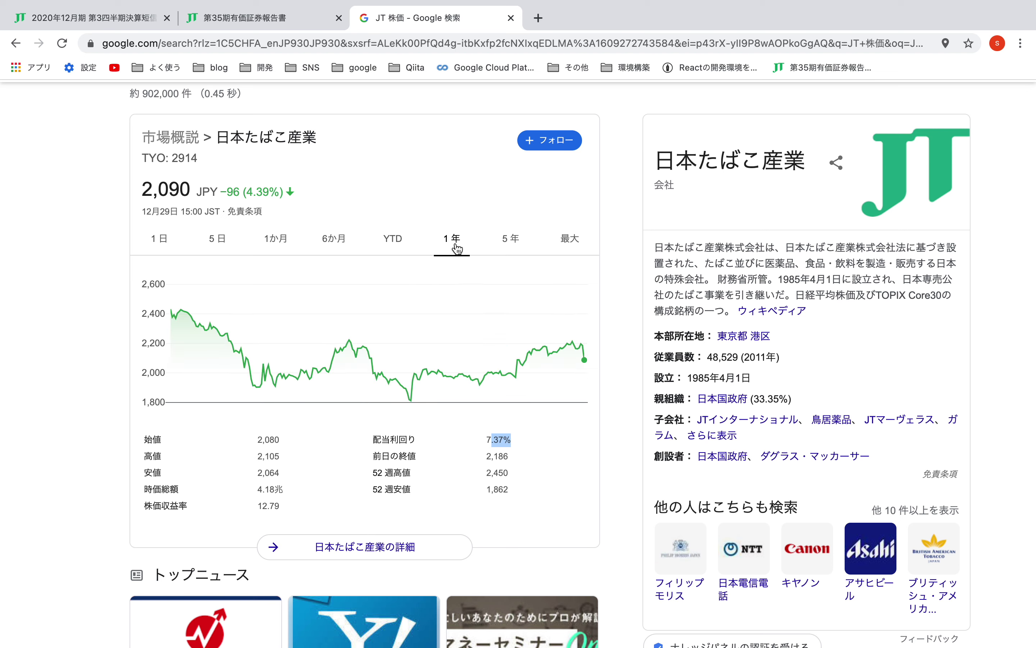
{"action": "key", "text": "ctrl+Right"}
{"action": "key", "text": "ctrl+Left"}
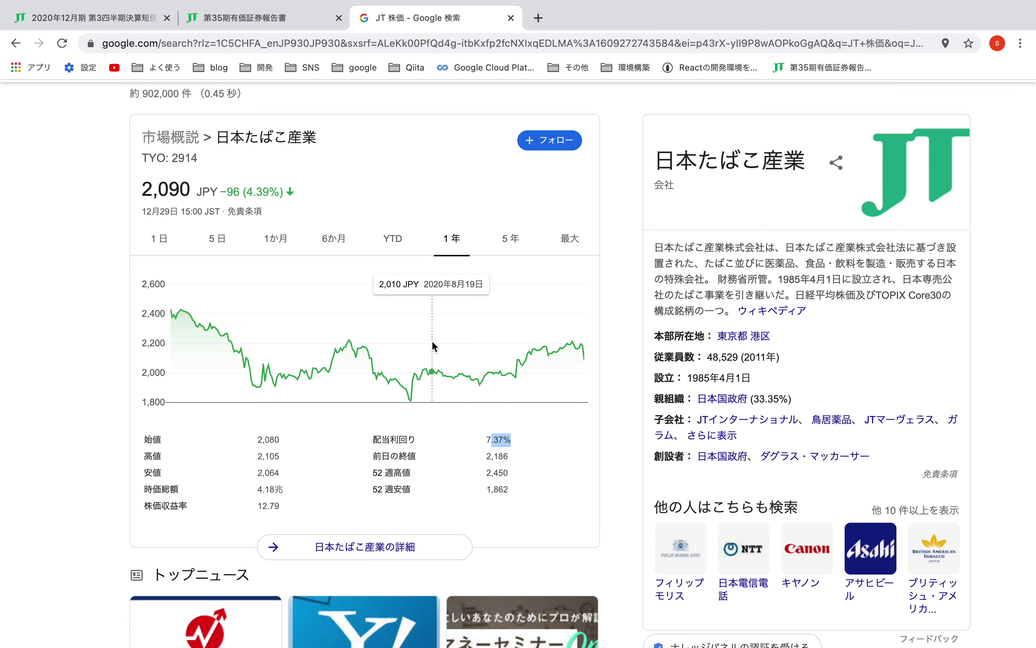
{"action": "key", "text": "ctrl+Right"}
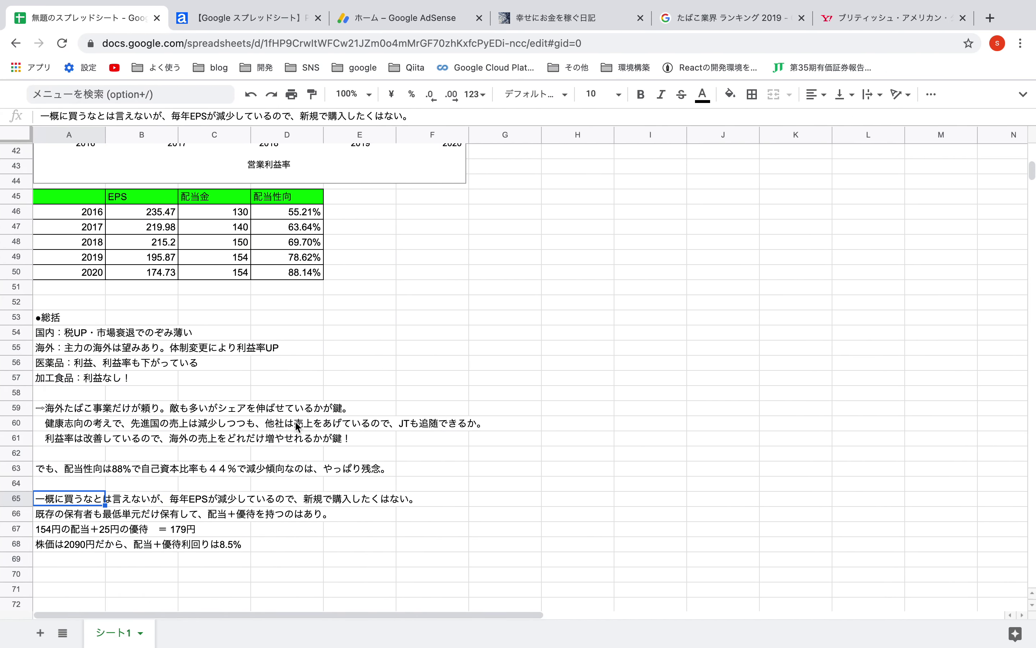
Check the 2020 配当性向 (D50), and go through the existing-holder and 配当＋優待 yield lines (A66:A68).
{"action": "left_click", "coordinate": [304, 274]}
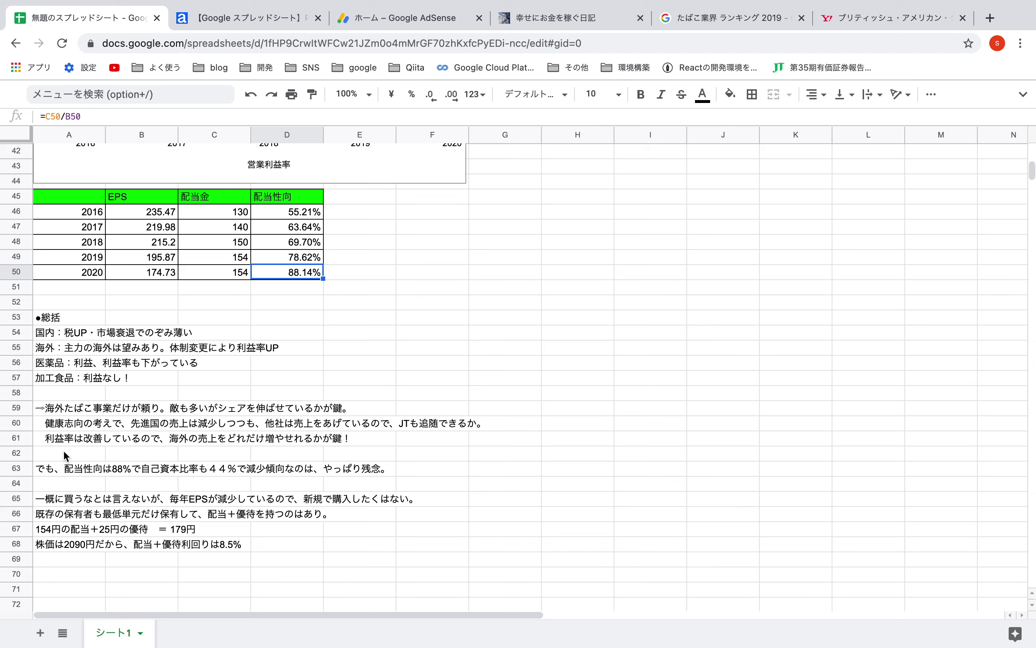
{"action": "left_click", "coordinate": [50, 515]}
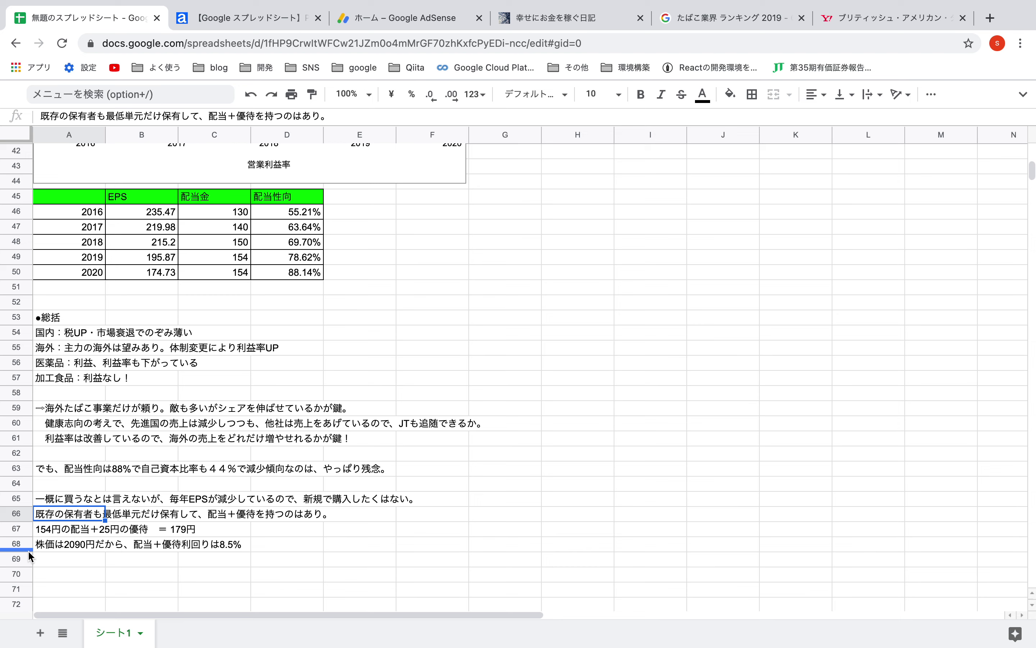
{"action": "key", "text": "Down"}
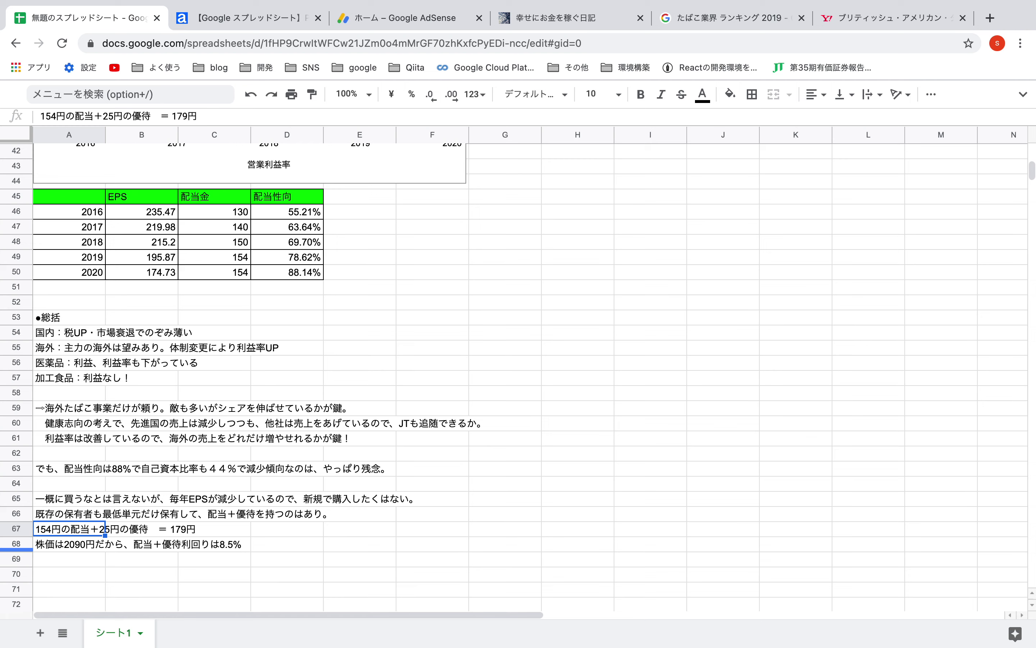
{"action": "key", "text": "Right"}
{"action": "key", "text": "Right"}
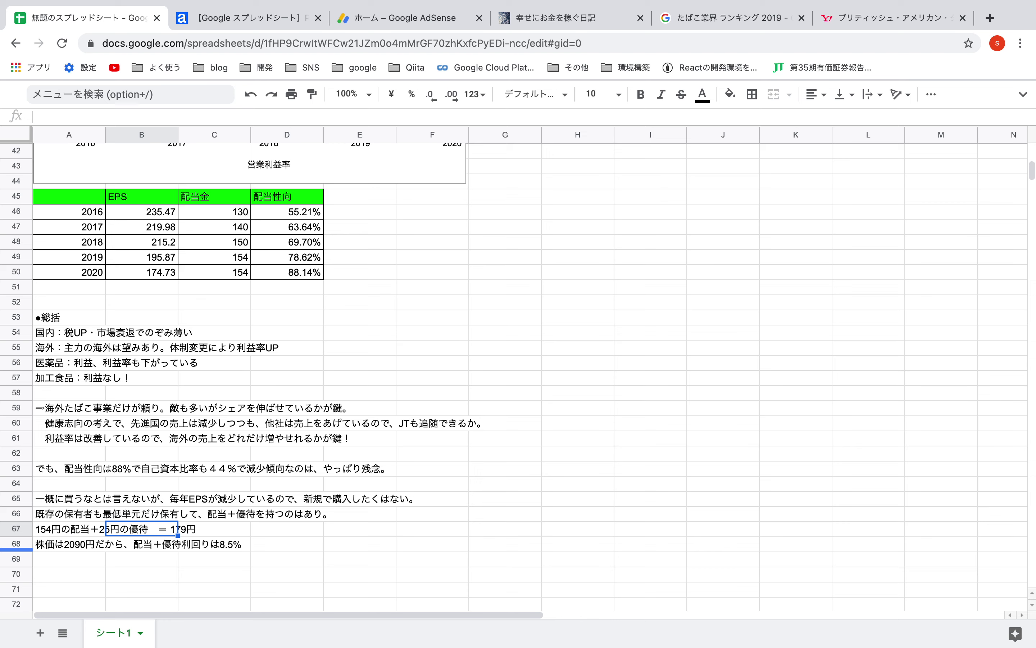
{"action": "key", "text": "Down"}
{"action": "key", "text": "Left"}
{"action": "key", "text": "Left"}
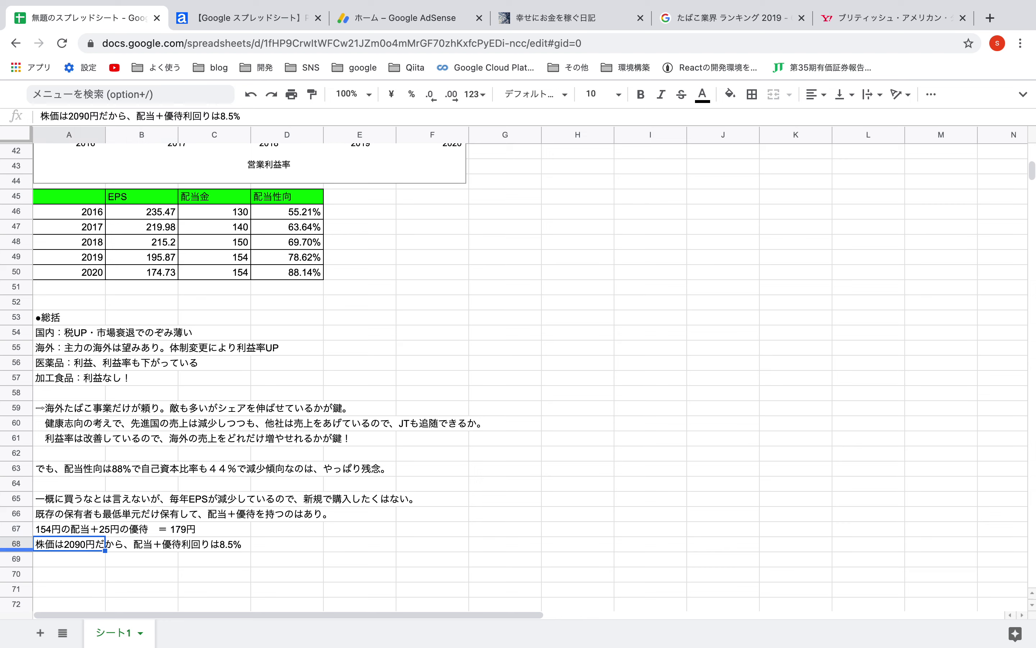
{"action": "key", "text": "Right"}
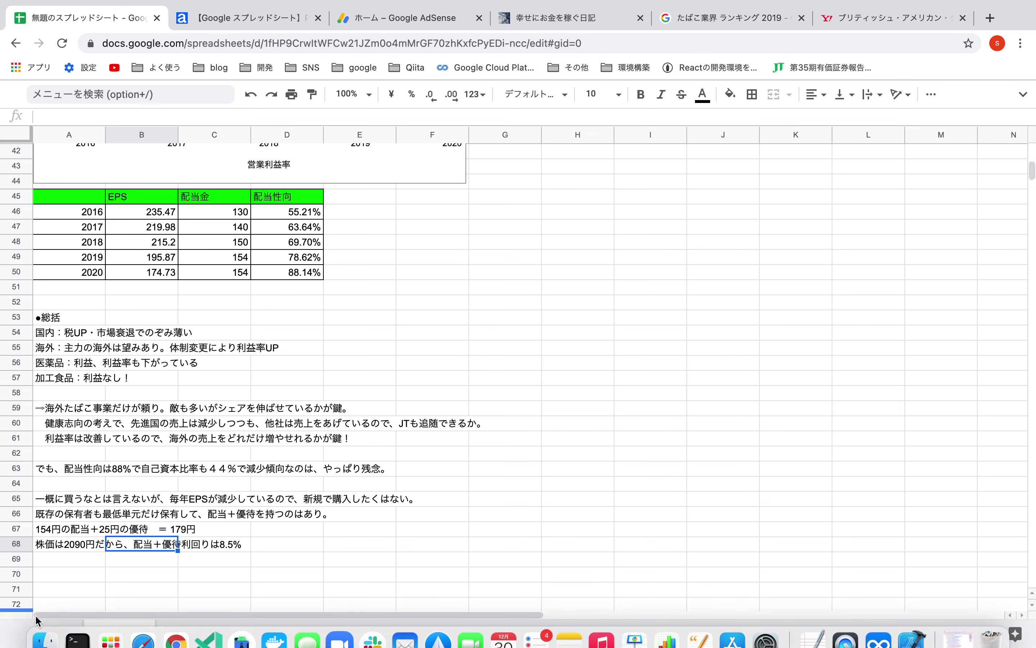
Reread the final purchase, holding and 配当＋優待利回り conclusions (A65:A68) alongside the EPS and dividend table.
{"action": "left_click", "coordinate": [49, 513]}
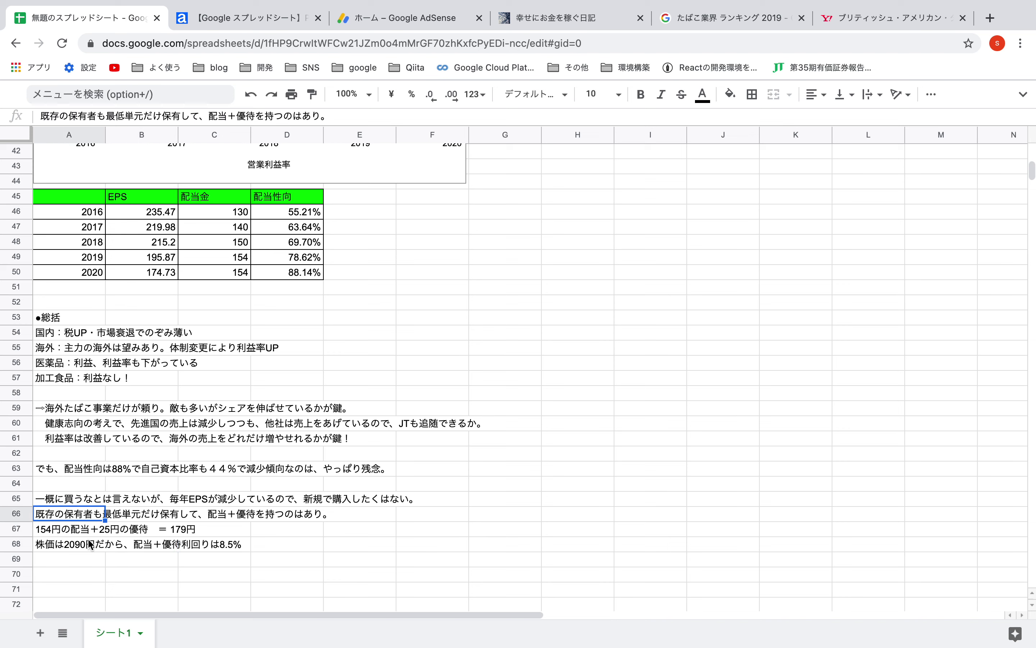
{"action": "left_click", "coordinate": [46, 548]}
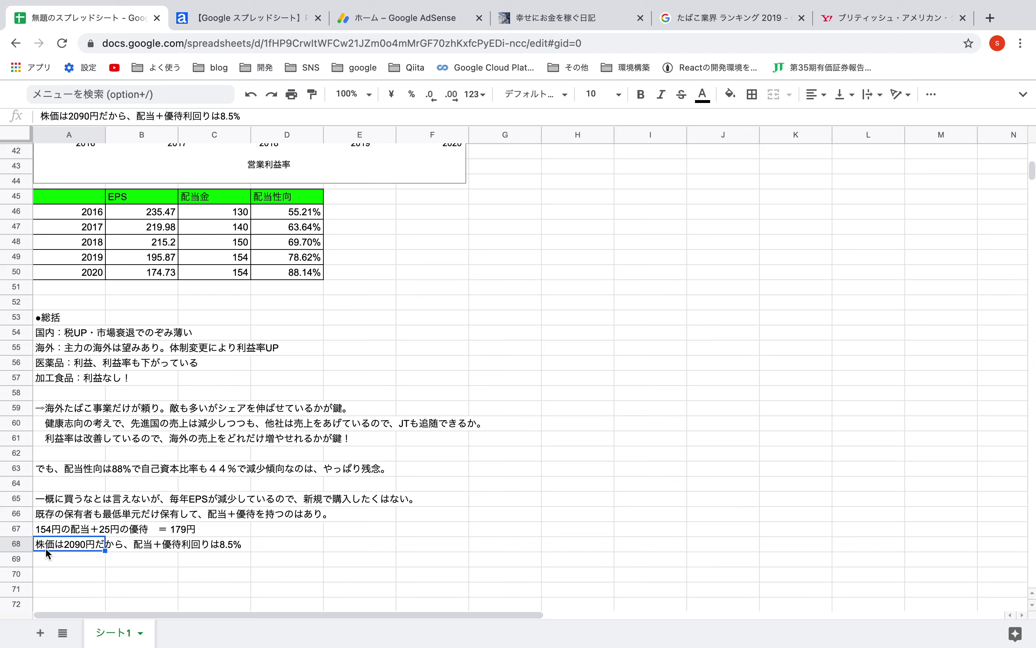
{"action": "key", "text": "Up"}
{"action": "key", "text": "Up"}
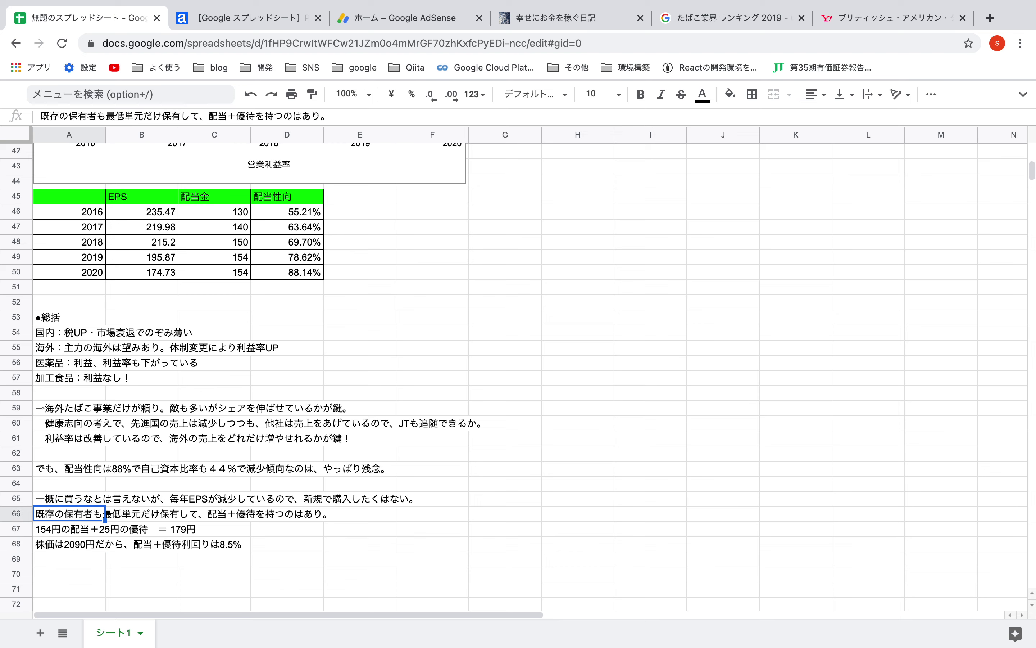
{"action": "left_click", "coordinate": [68, 545]}
{"action": "left_click", "coordinate": [69, 514]}
{"action": "left_click", "coordinate": [68, 498]}
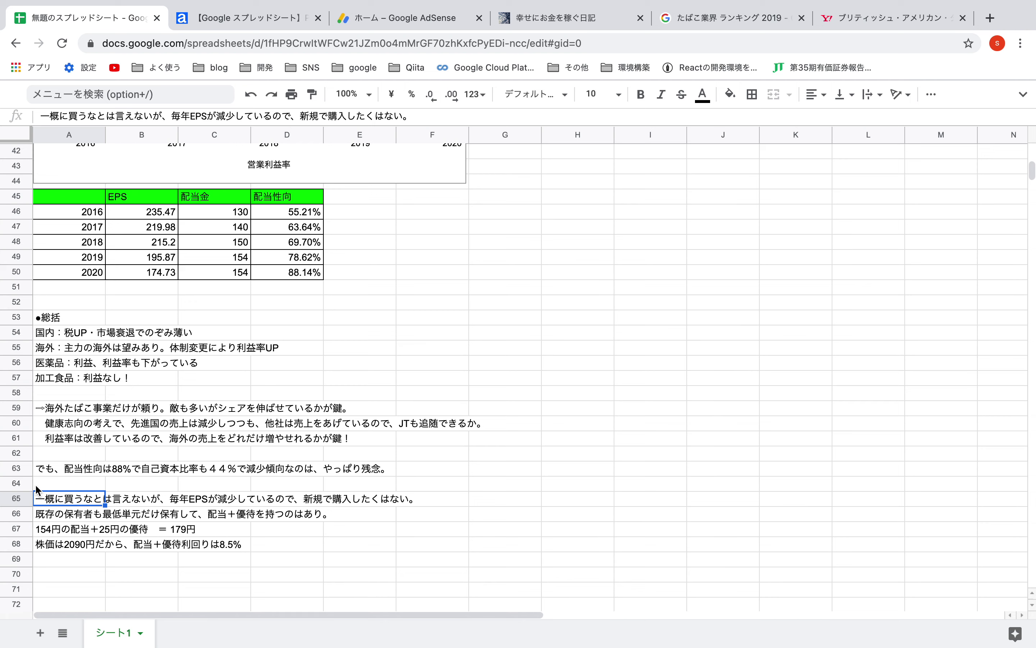
{"action": "left_click", "coordinate": [52, 546]}
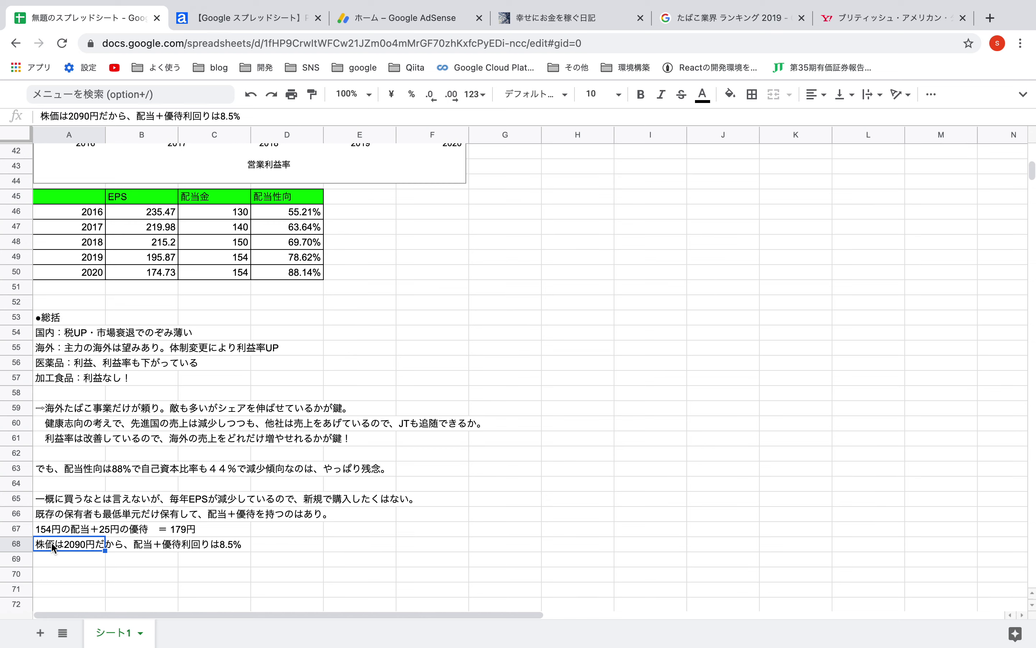
{"action": "scroll", "coordinate": [52, 546], "scroll_direction": "up", "scroll_amount": 3}
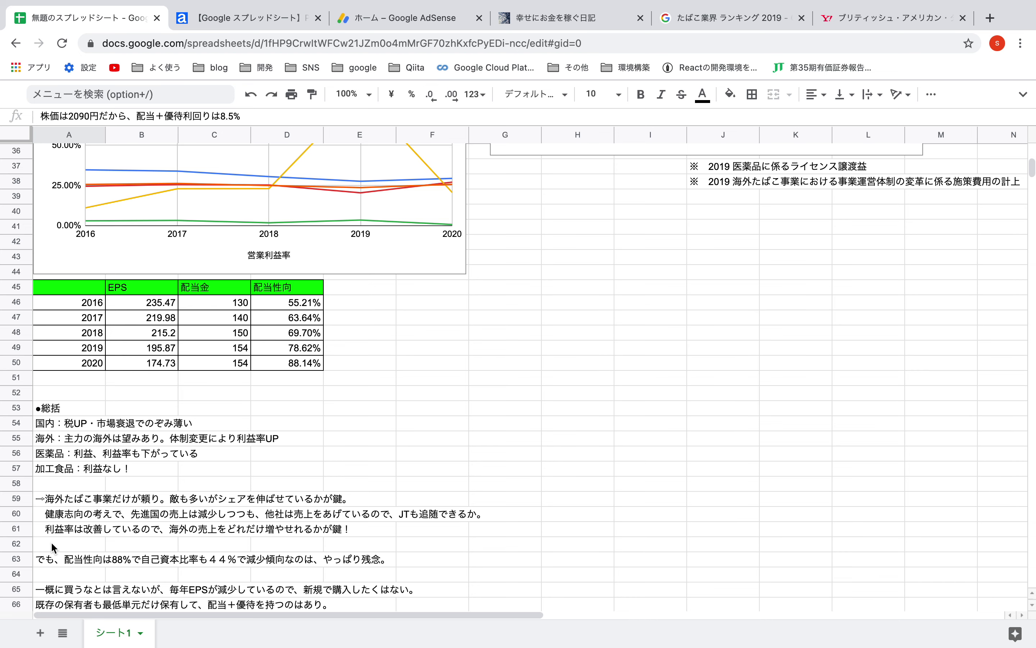
{"action": "scroll", "coordinate": [51, 542], "scroll_direction": "down", "scroll_amount": 1}
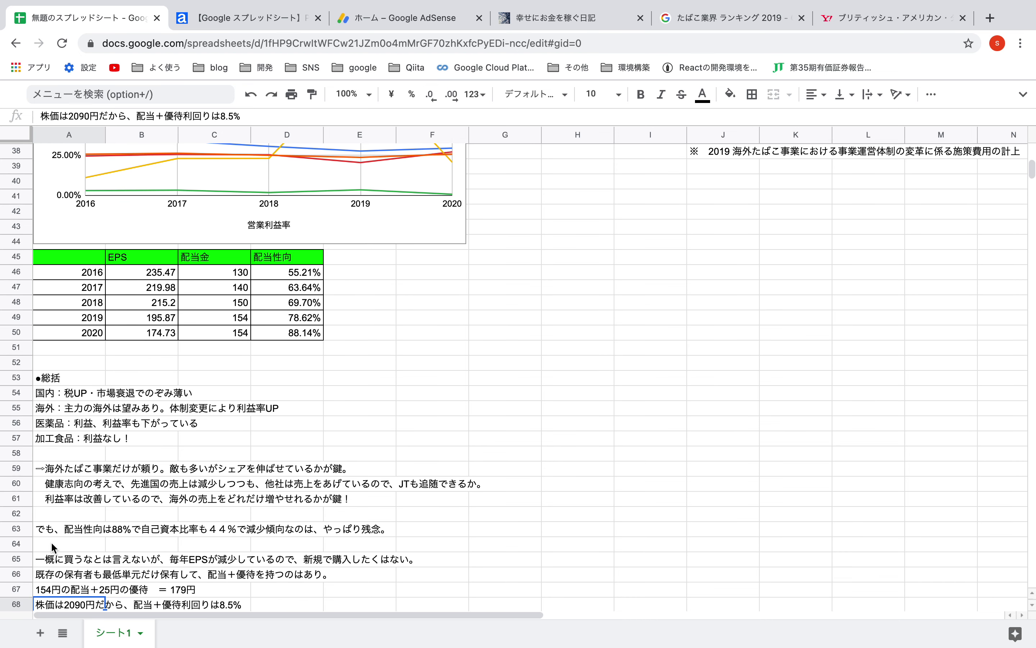